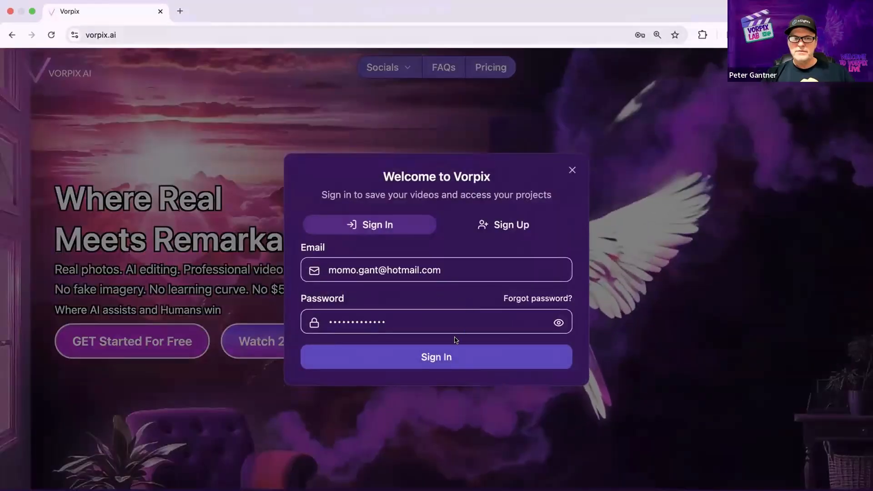
Sign in with the prefilled account credentials and look over the example video prompts.
click(448, 355)
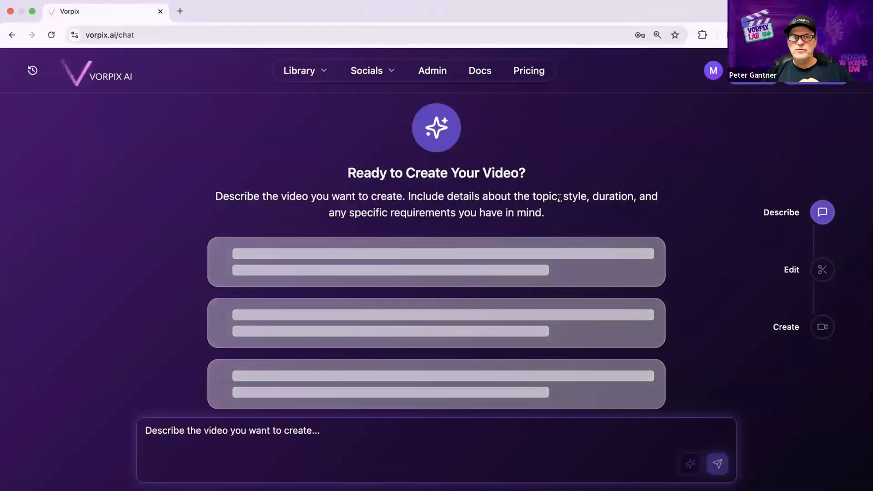
scroll(509, 190, down, 2)
scroll(507, 190, up, 1)
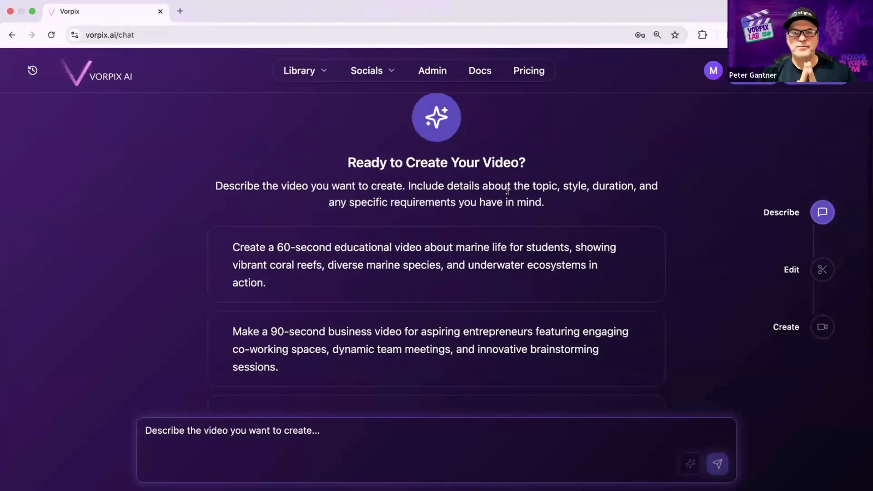
scroll(508, 193, down, 1)
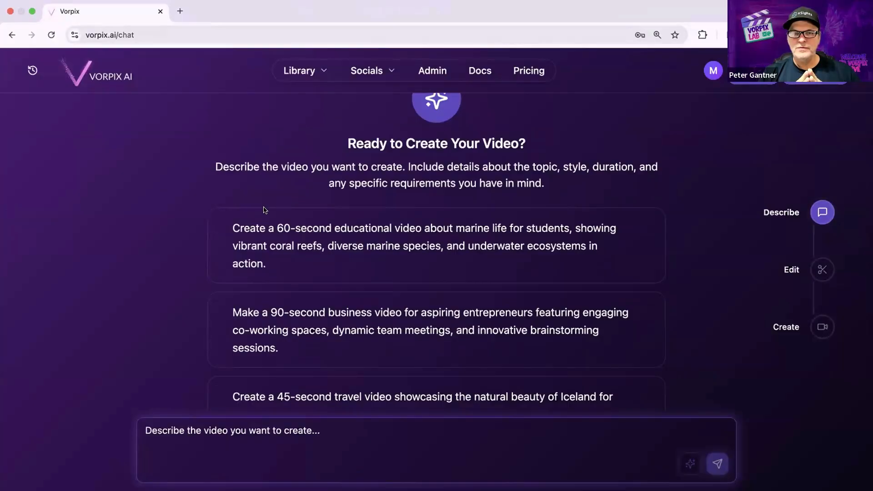
scroll(279, 251, down, 1)
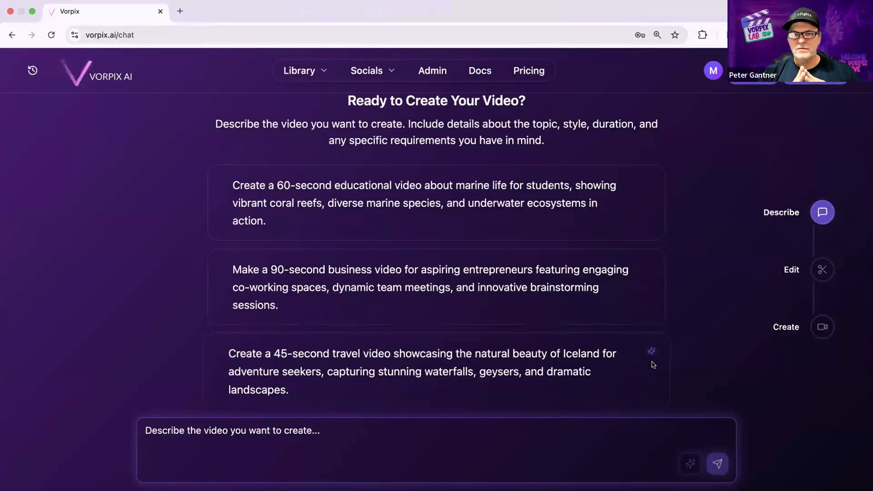
Begin the video prompt with "I would like to create a video on the history and beauty of Banff National park in Canada.".
click(300, 436)
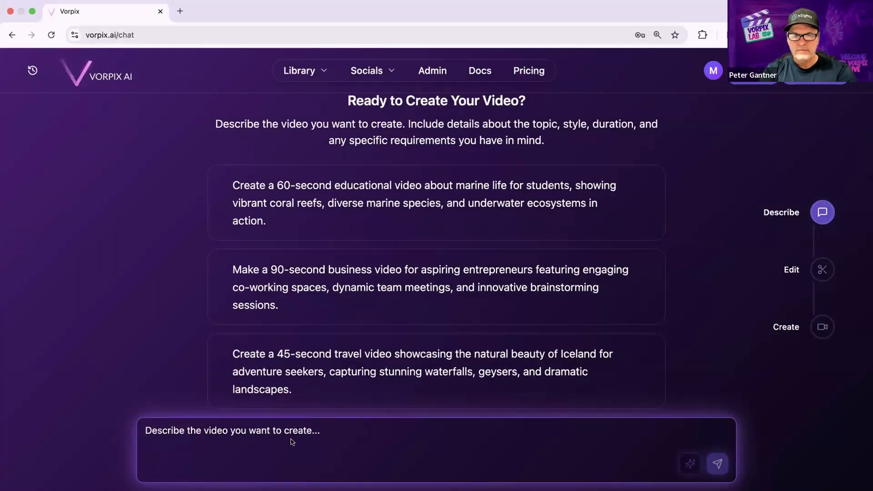
text(I w)
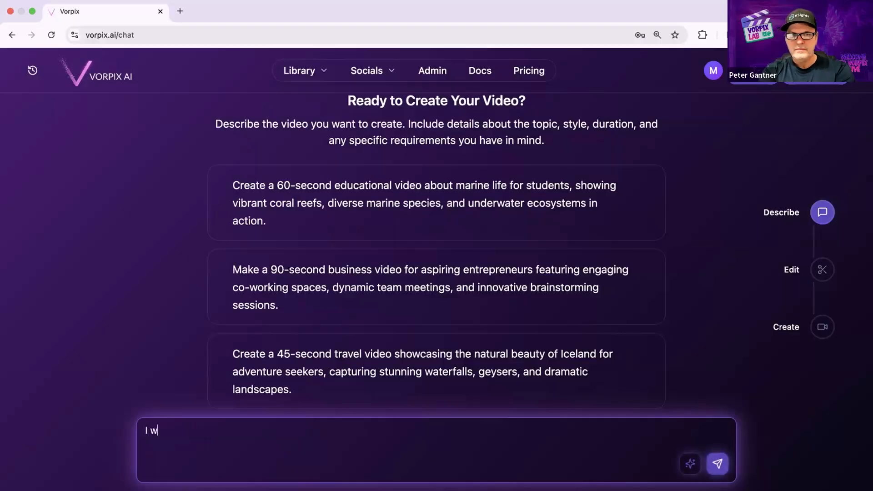
text(ould like to v)
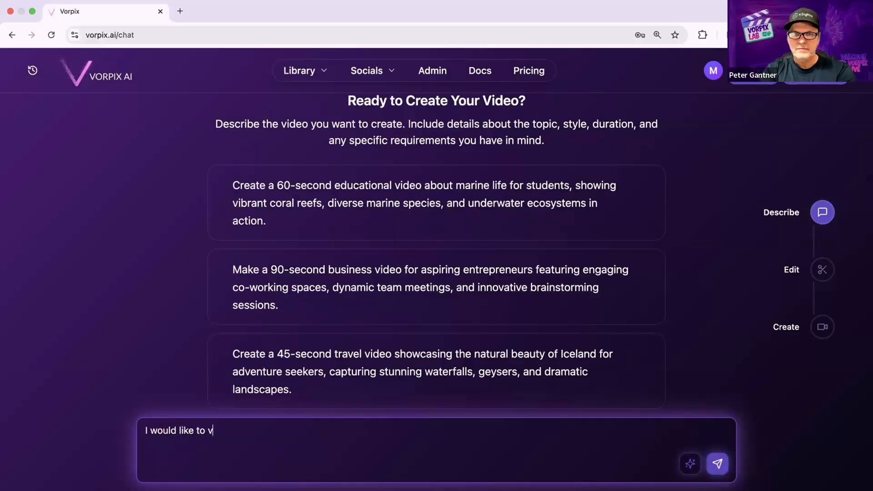
key(BackSpace)
text(create a vi)
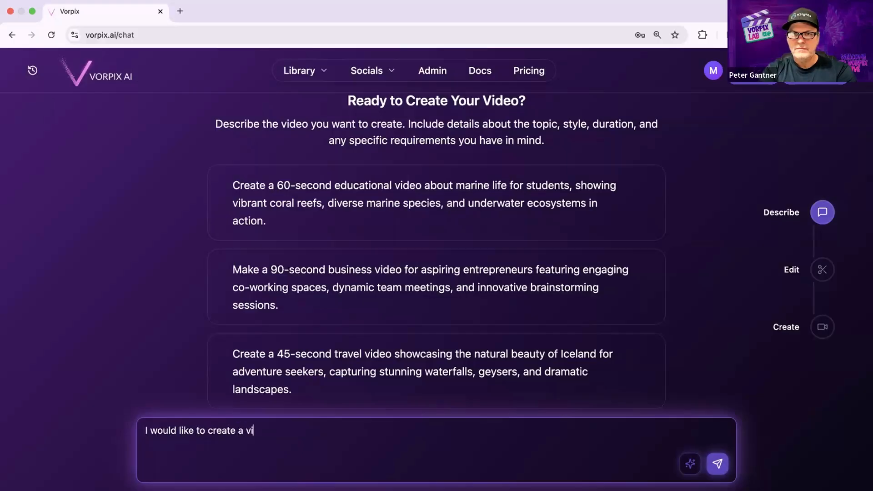
text(deo on the )
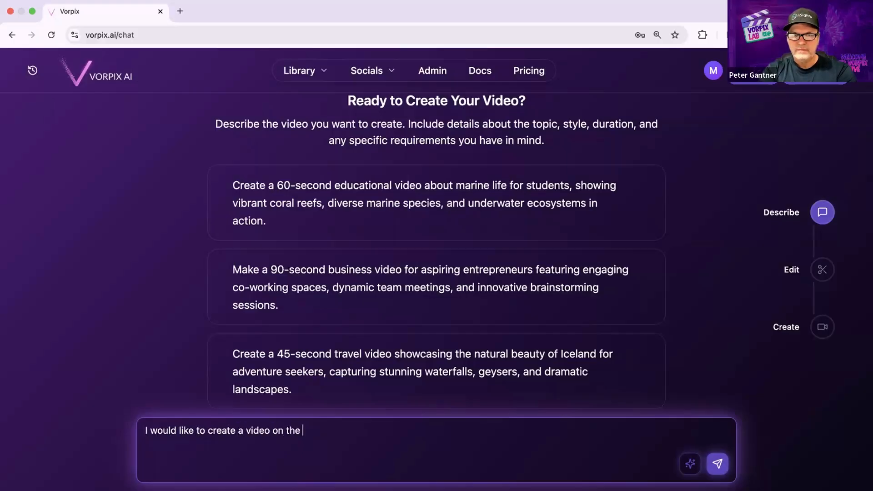
text(history and )
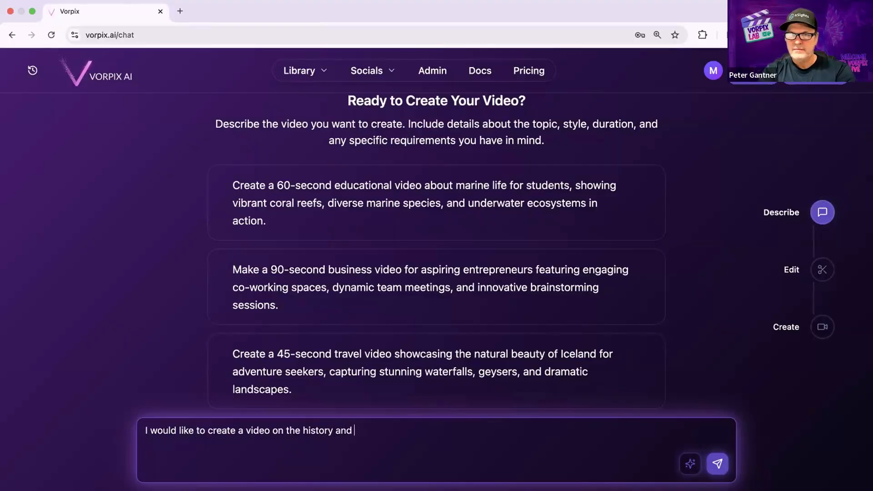
text(beauty )
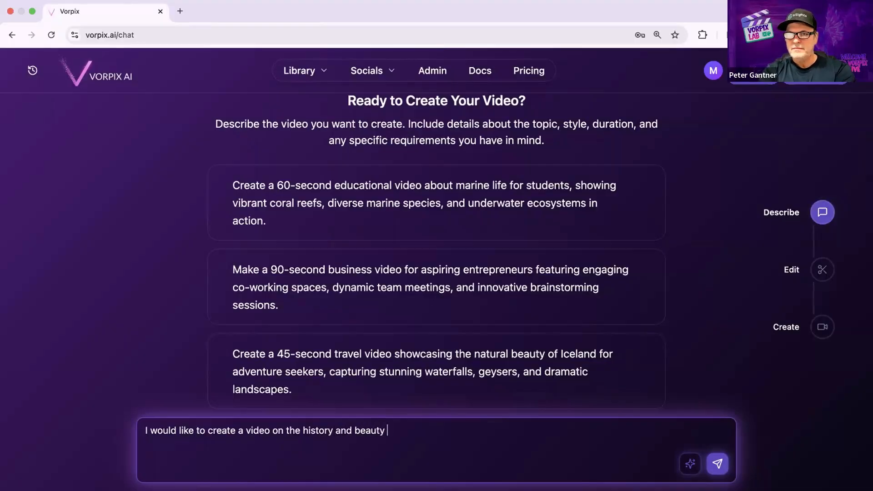
text(of Ba)
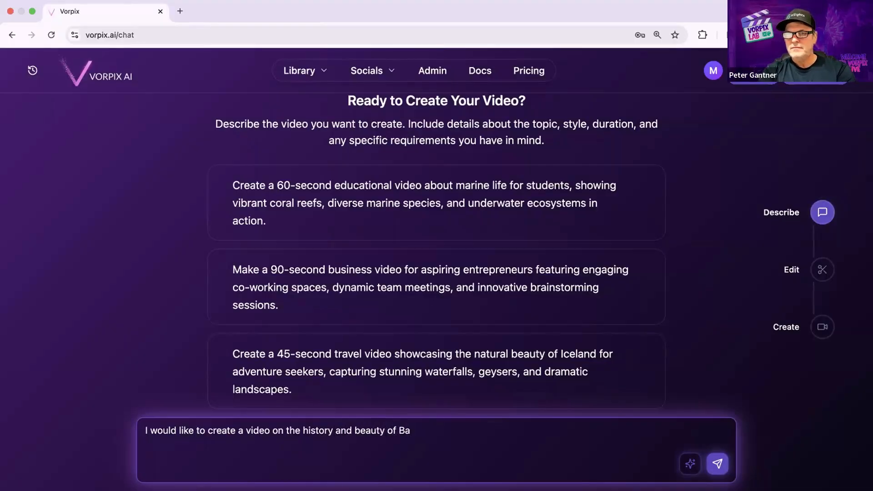
text(nf)
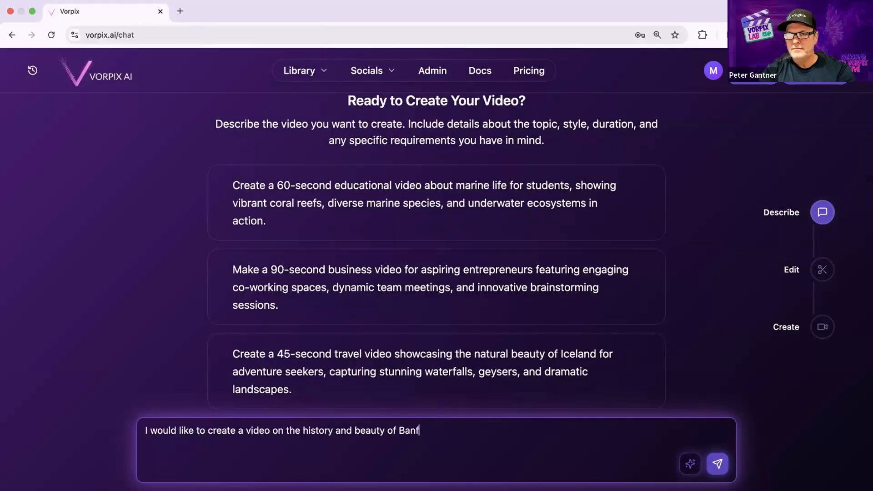
text(f Nati)
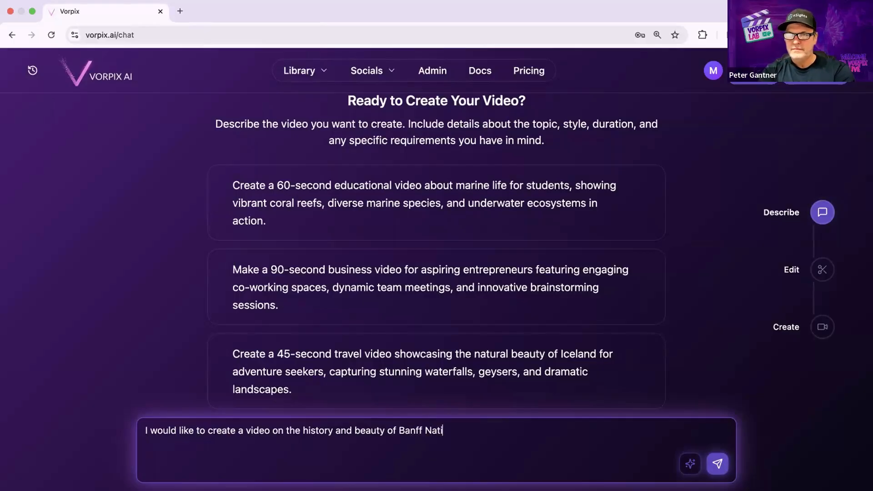
text(onal park)
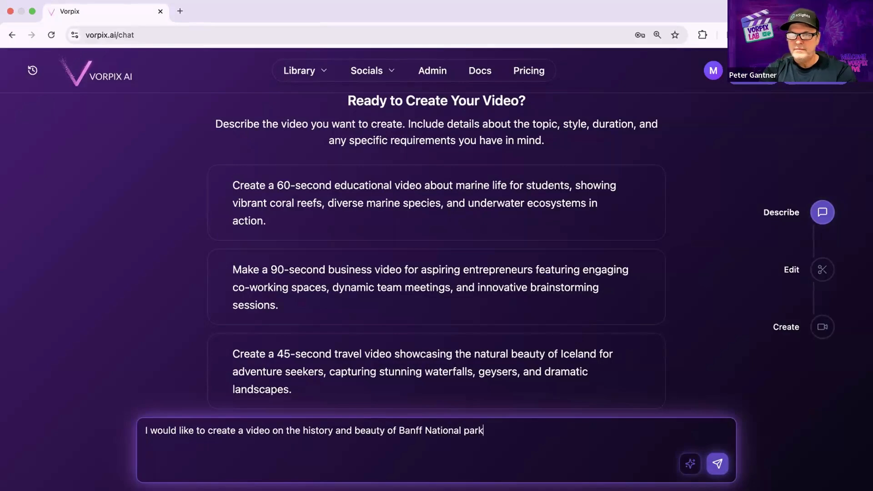
text( in Can)
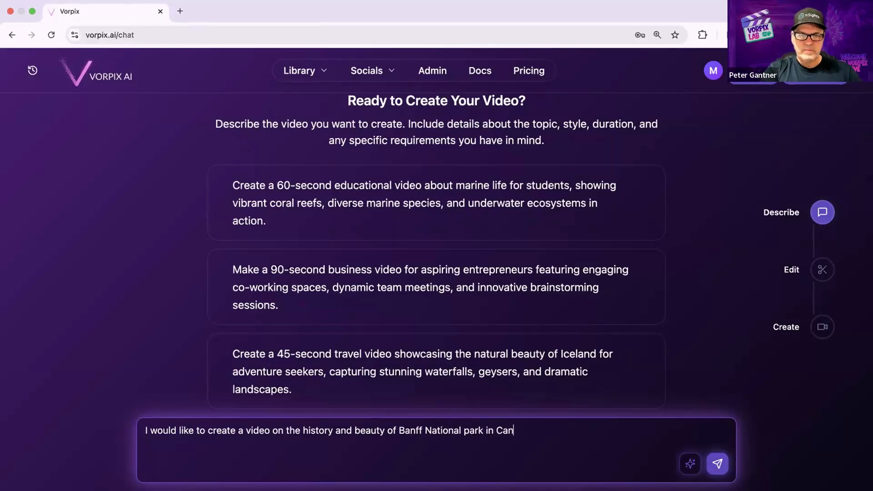
text(ada. Pl)
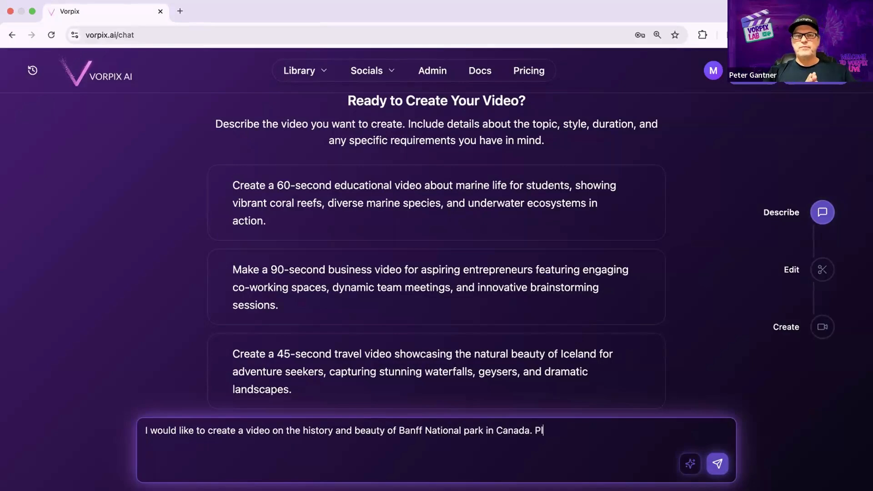
text(eas add )
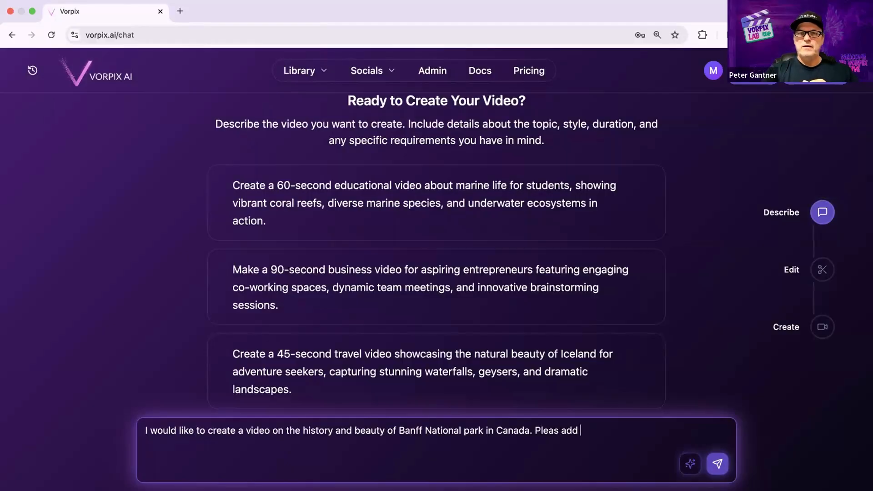
text(picture)
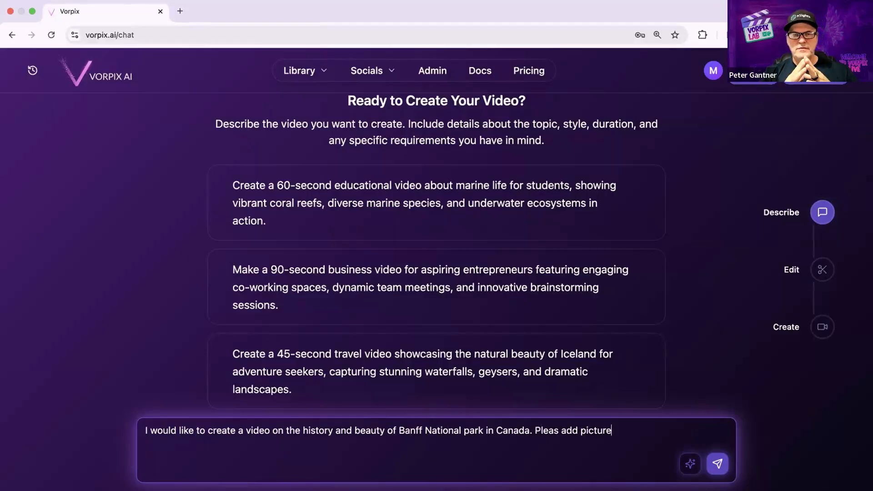
text(s from )
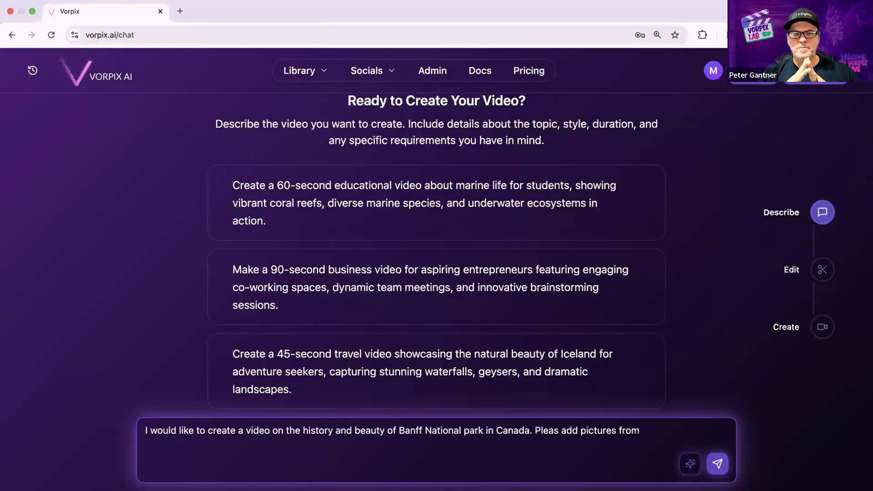
text(there)
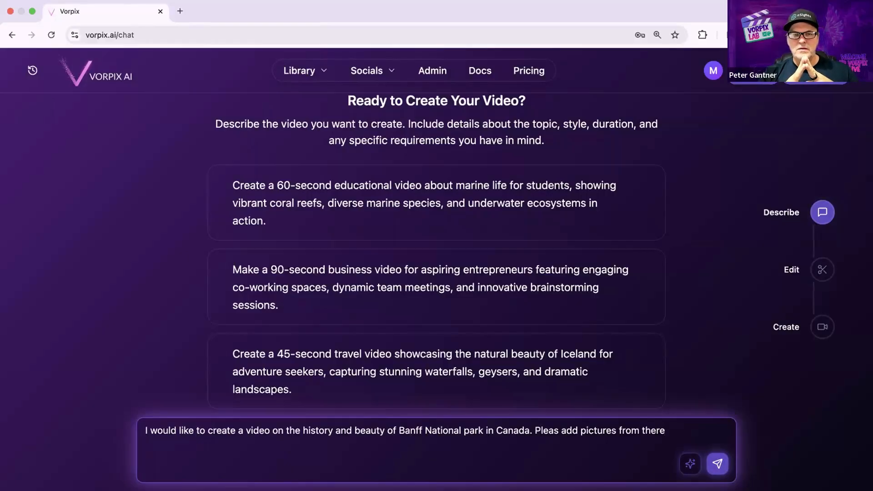
key(BackSpace)
key(BackSpace)
text(ir we)
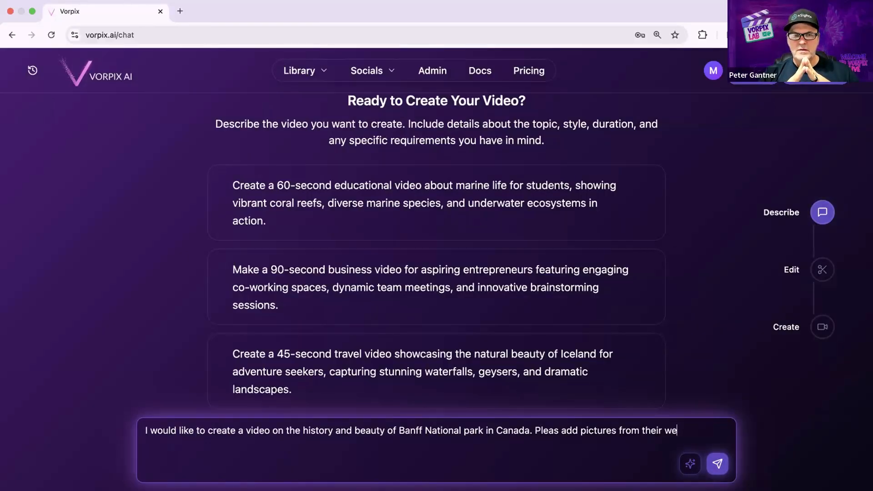
text(bsite)
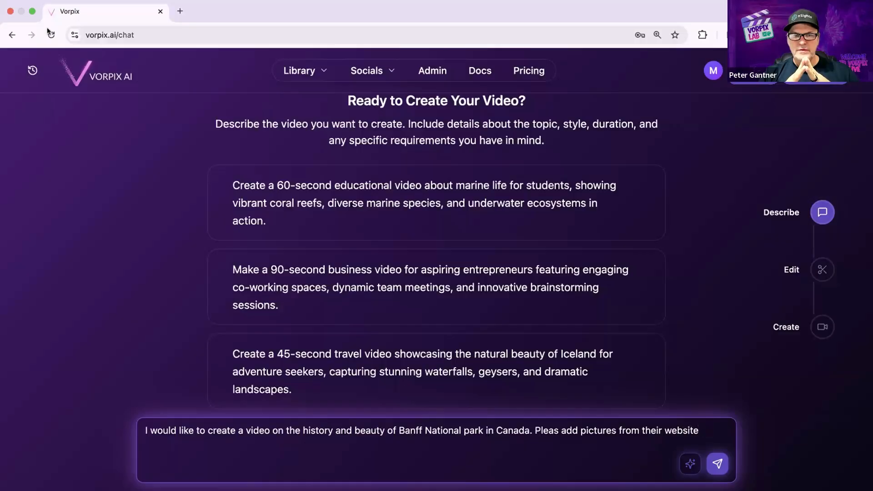
right_click(703, 428)
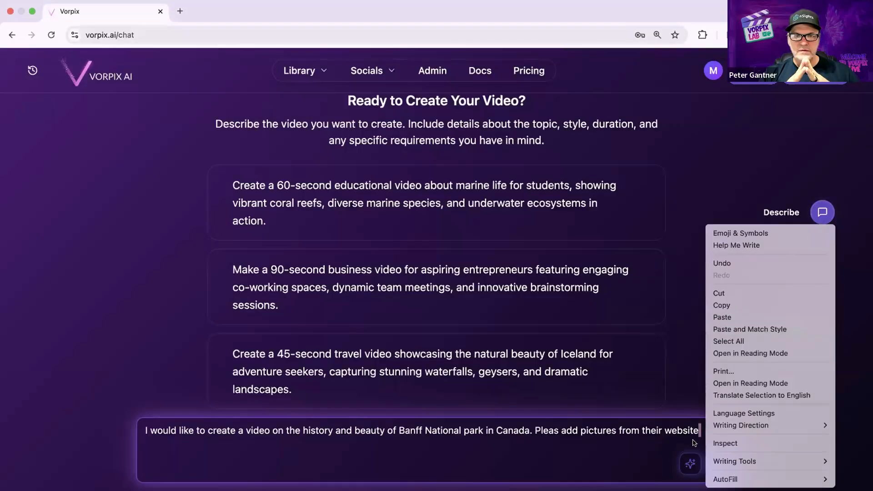
click(694, 442)
right_click(704, 429)
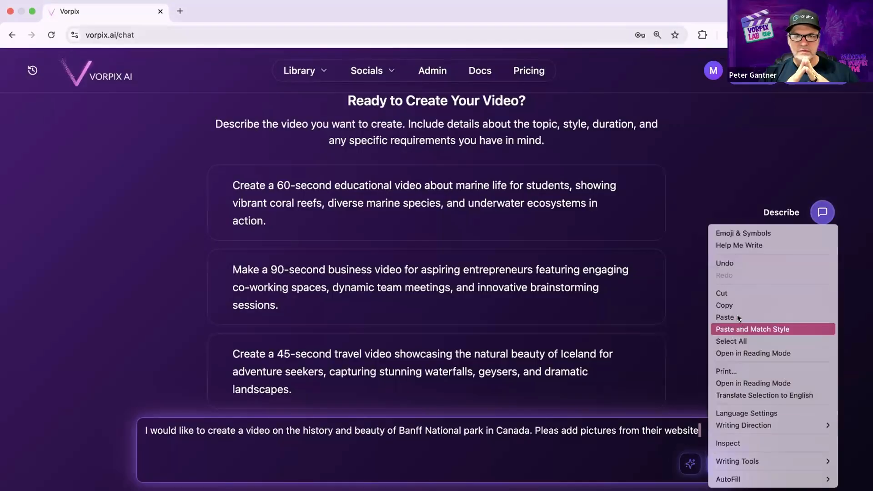
click(735, 318)
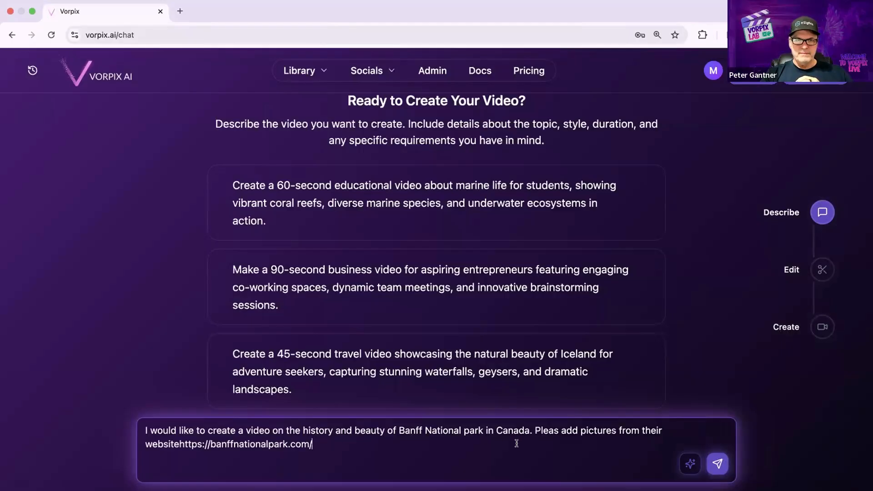
Correct "Pleas" to "Please" in the prompt and finish it with "and make sure they are beautiful.".
click(560, 435)
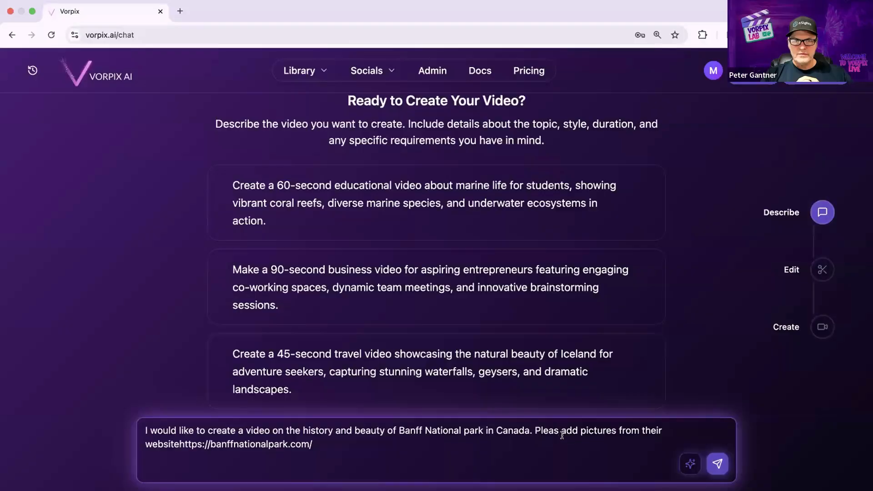
text(e)
click(425, 449)
text(and )
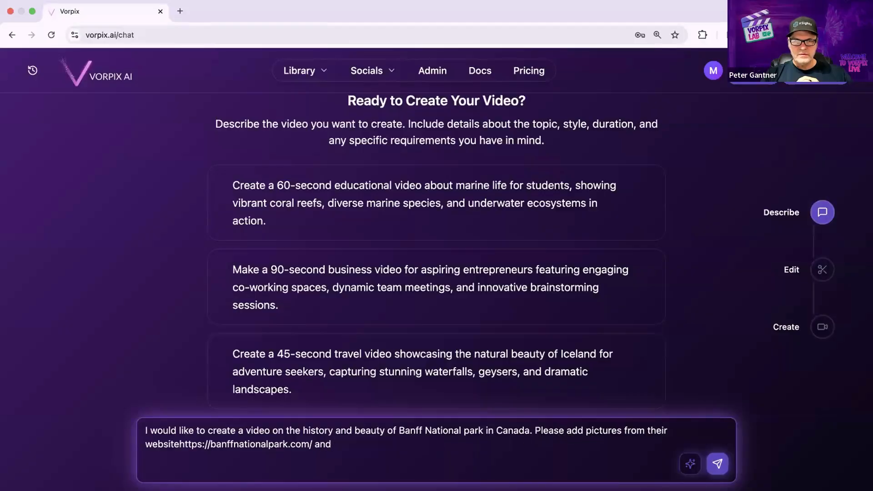
text(mak)
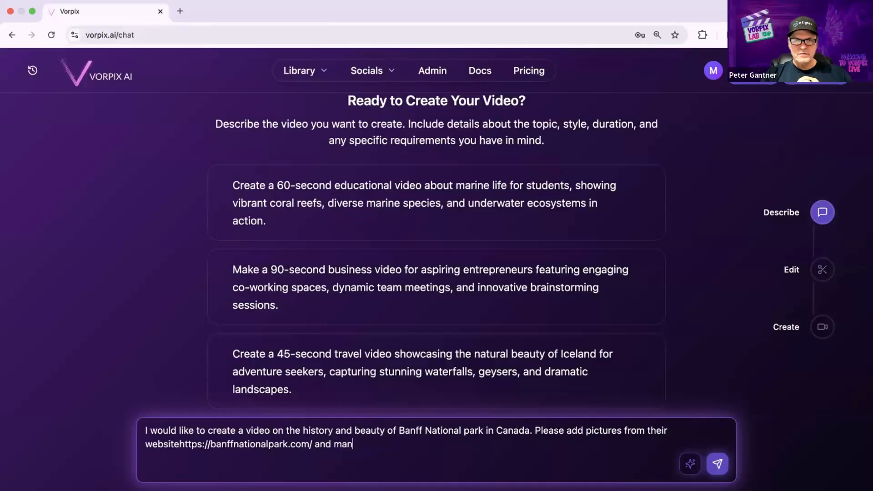
key(BackSpace)
text(ke sur ethe)
key(BackSpace)
key(BackSpace)
key(BackSpace)
key(BackSpace)
key(BackSpace)
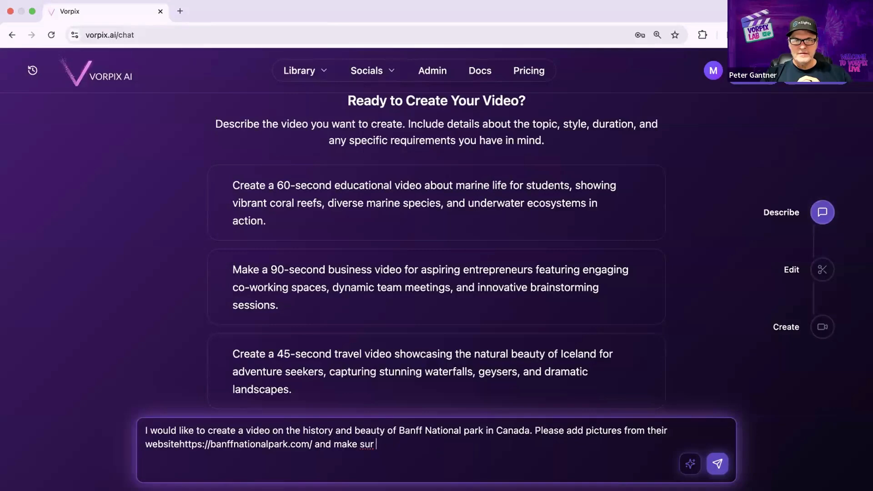
text(e they are beautiful.)
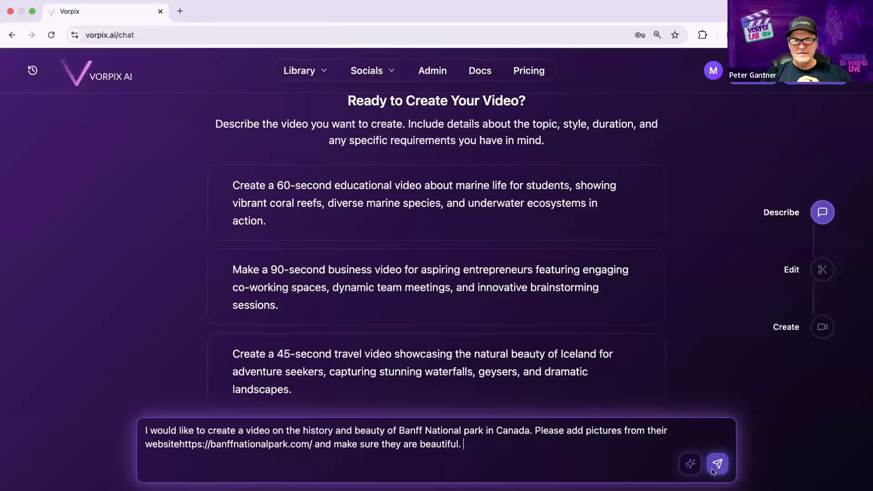
click(689, 464)
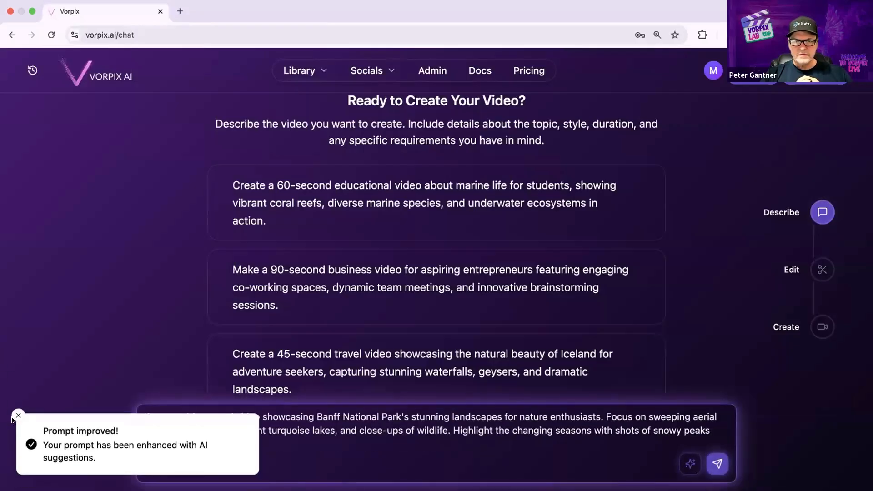
click(19, 427)
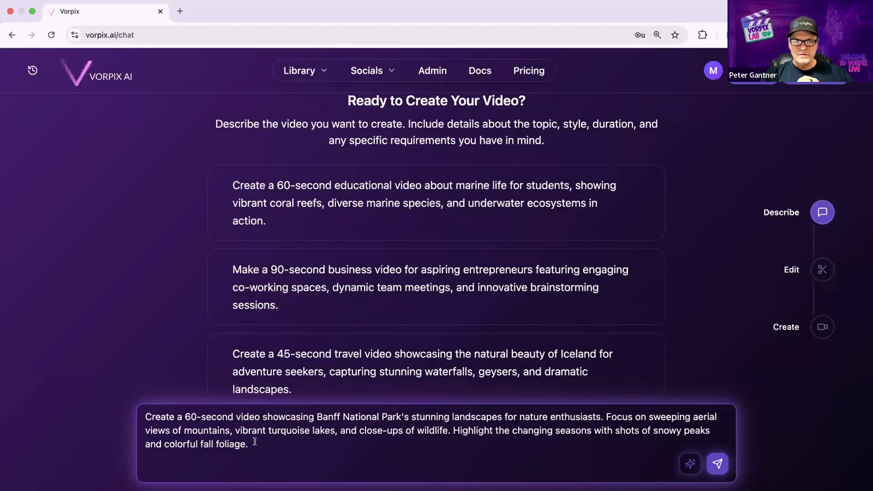
right_click(254, 442)
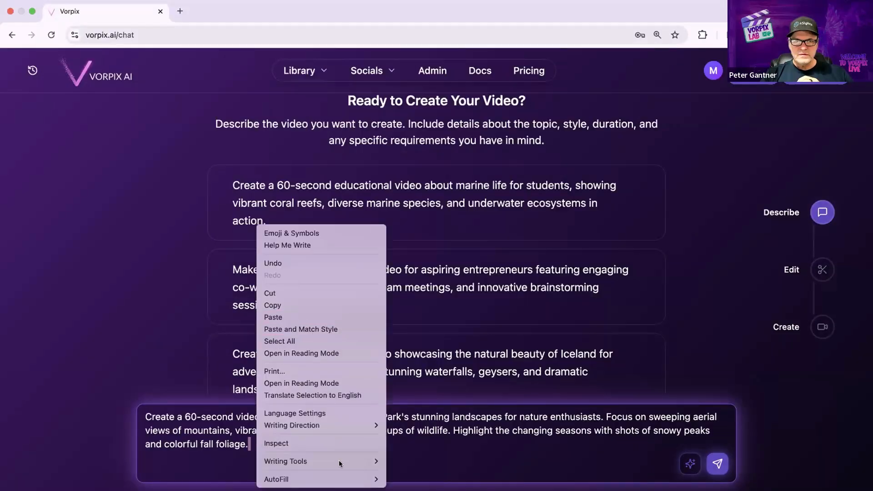
click(272, 317)
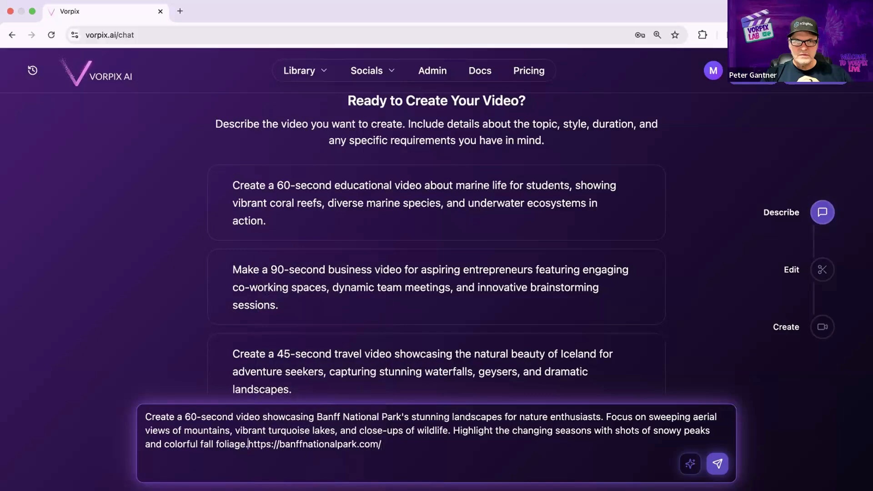
Submit the Banff National Park video prompt and choose the Horizontal (16:9) orientation.
click(717, 464)
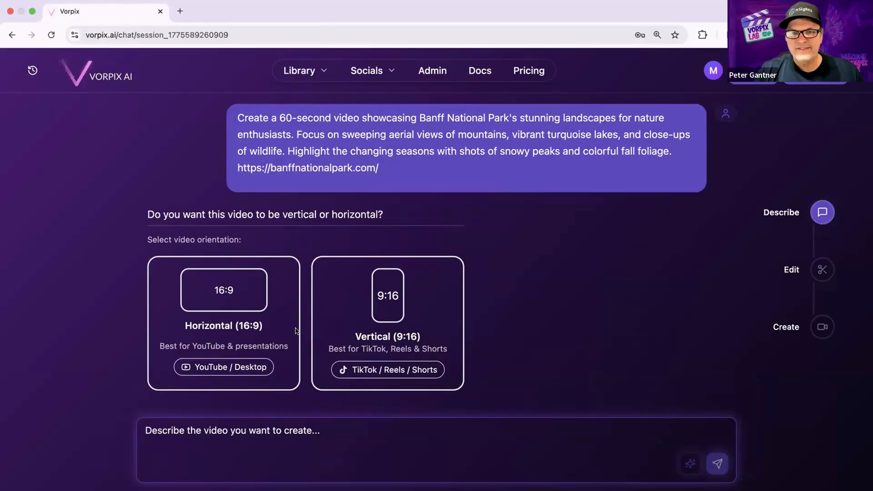
click(235, 319)
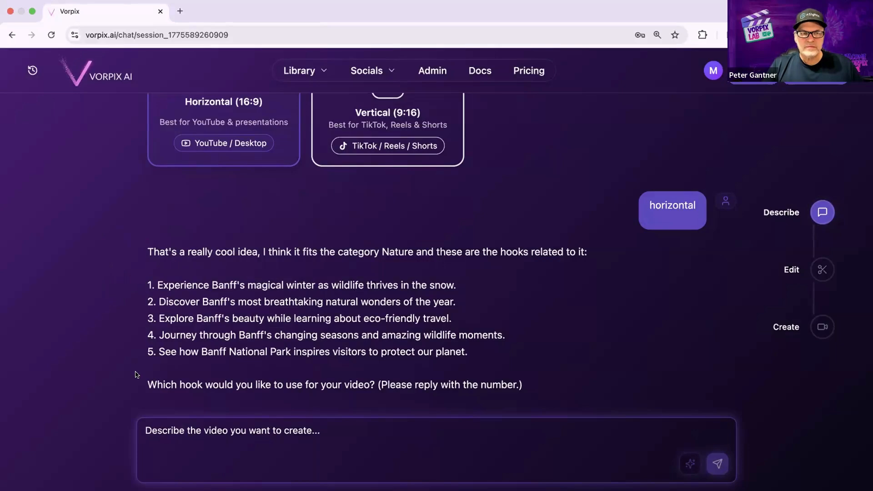
Reply "New hook" in the chat to request a different hook for the video.
click(217, 435)
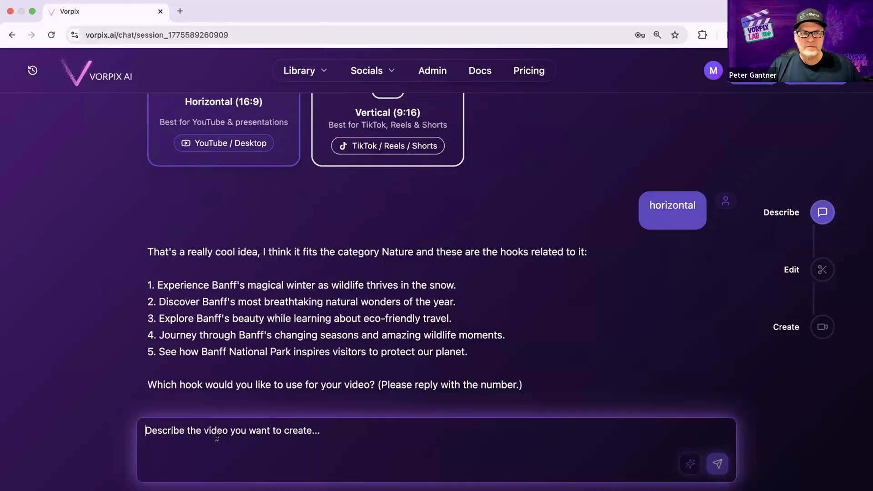
text(New)
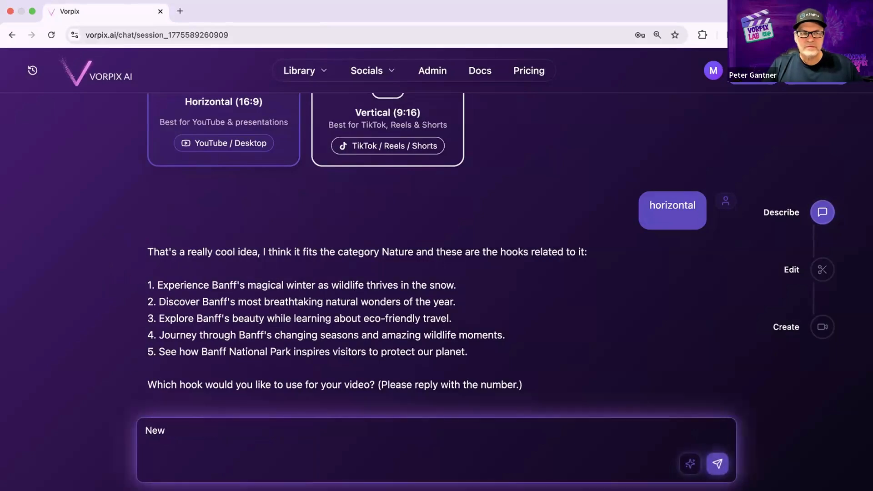
text( hook)
key(Return)
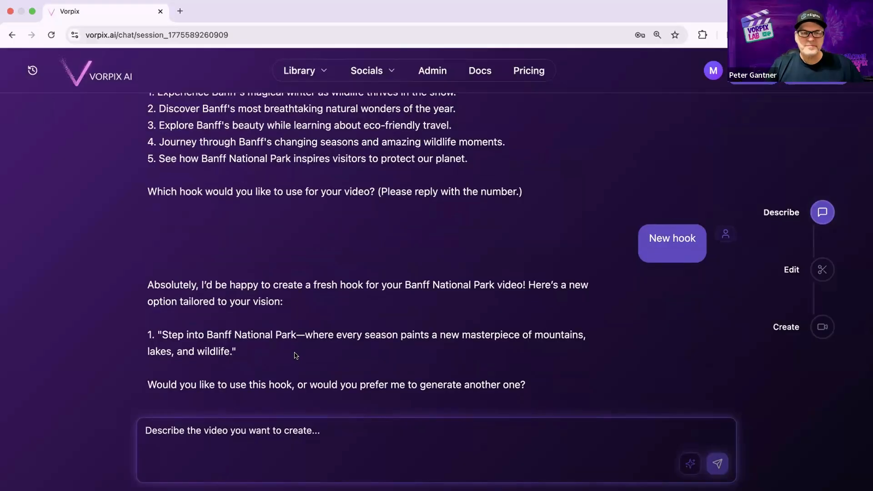
Accept the fresh hook by replying "1" and open the generated video script in the Timeline Editor.
click(269, 428)
text(1)
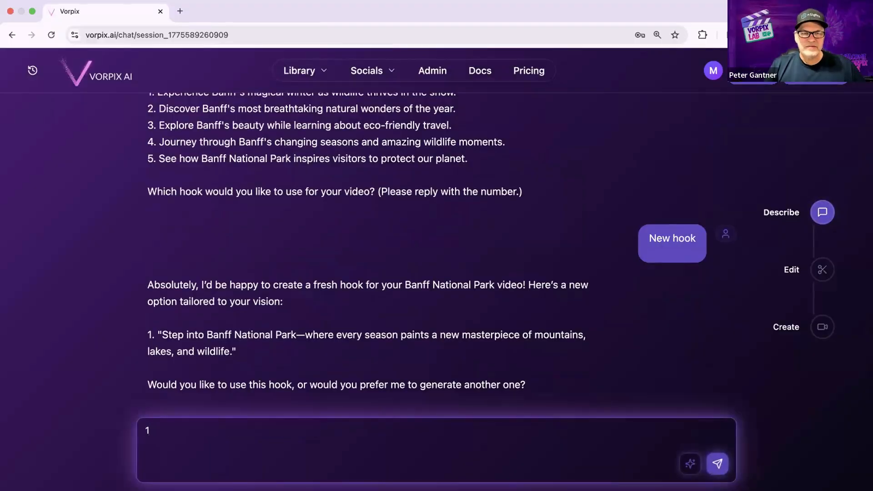
key(Return)
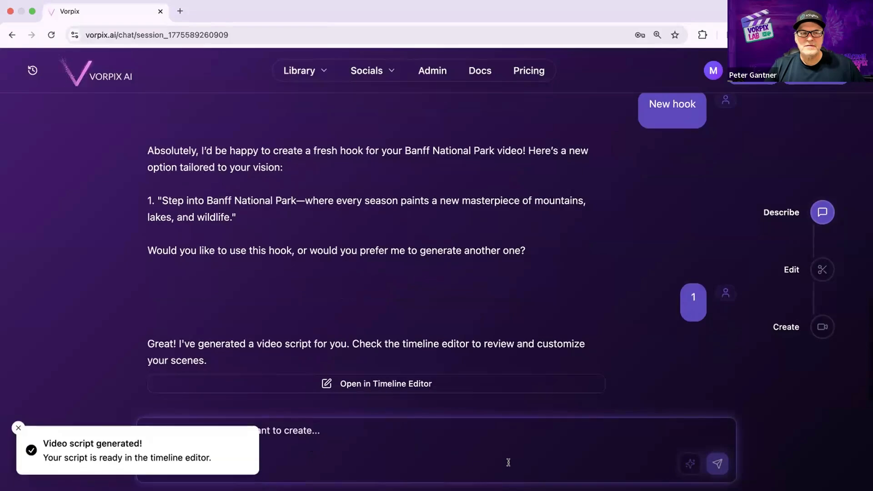
click(381, 385)
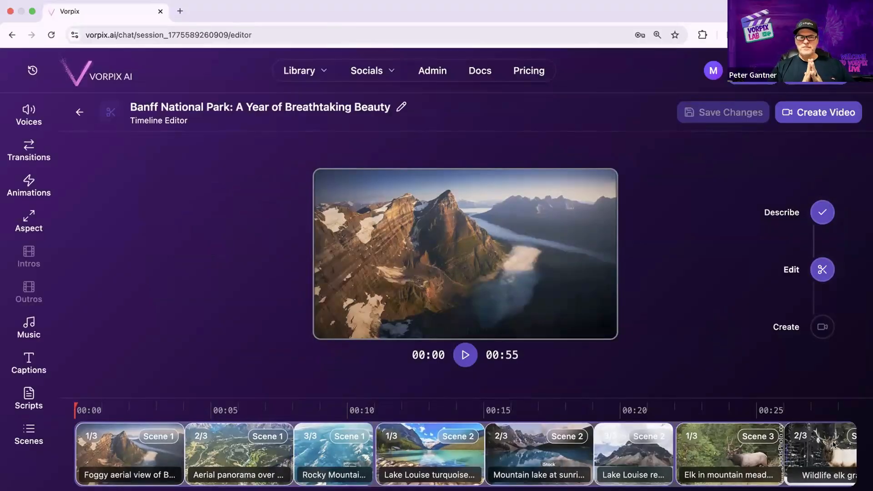
Read through the narration scripts of all the video's scenes.
click(29, 396)
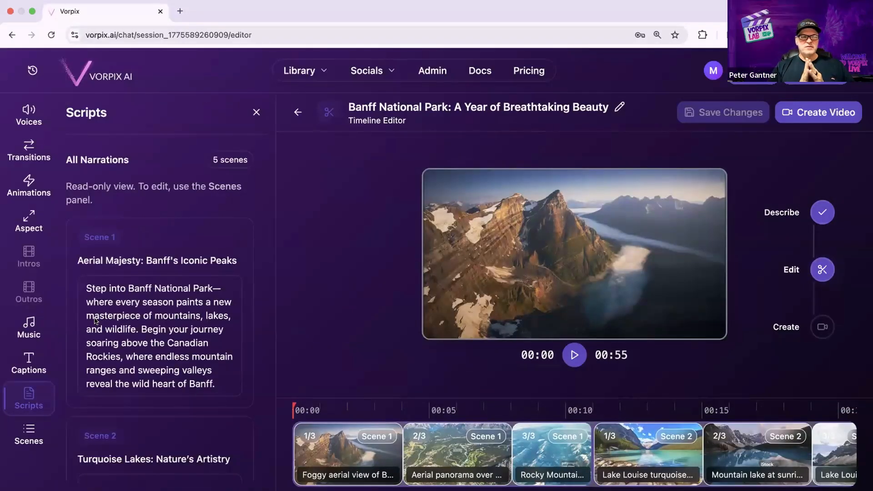
scroll(175, 272, down, 3)
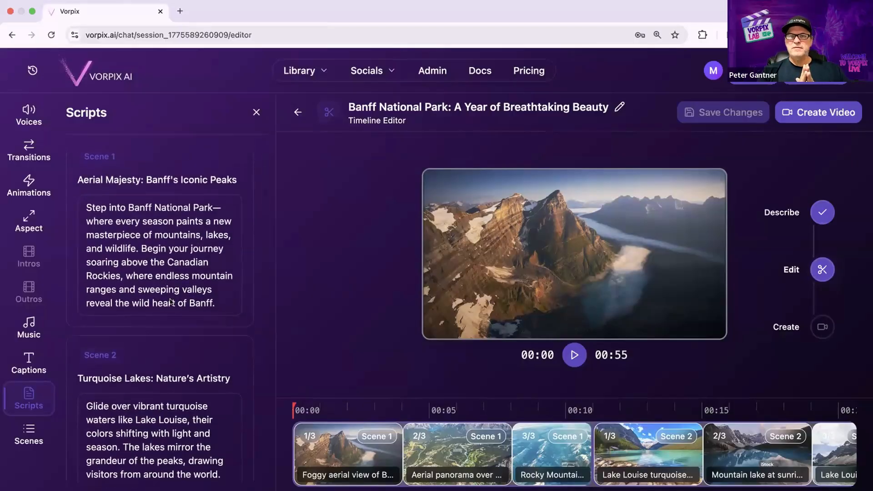
scroll(171, 302, down, 6)
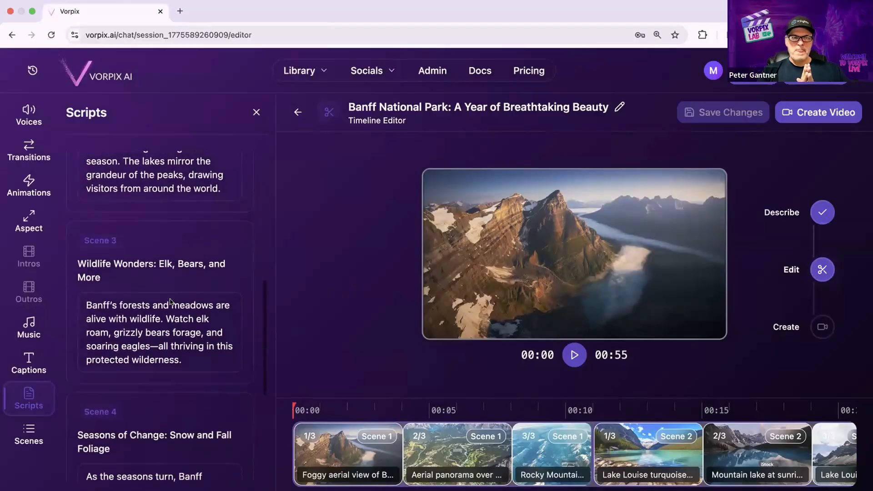
scroll(171, 302, down, 7)
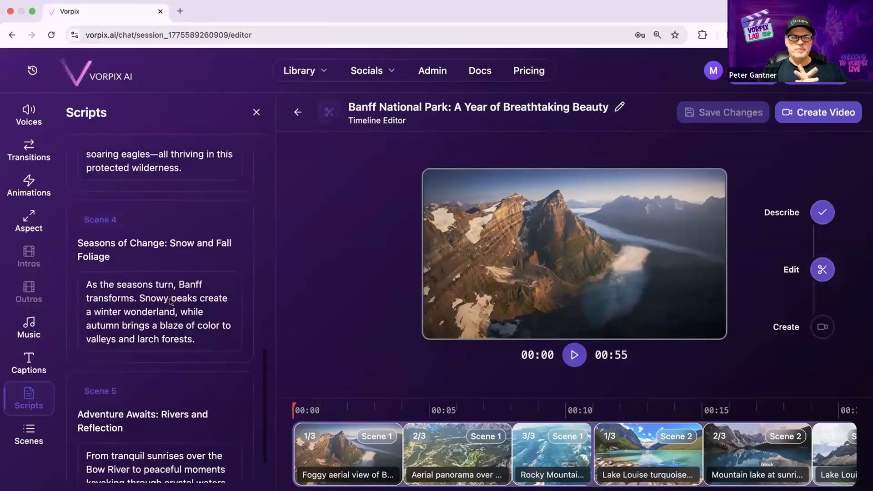
scroll(171, 302, down, 2)
scroll(203, 348, up, 15)
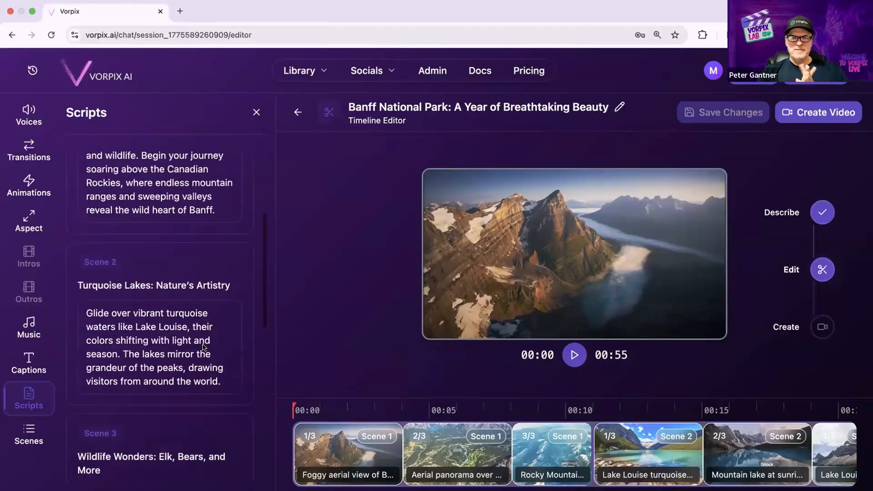
scroll(203, 348, up, 6)
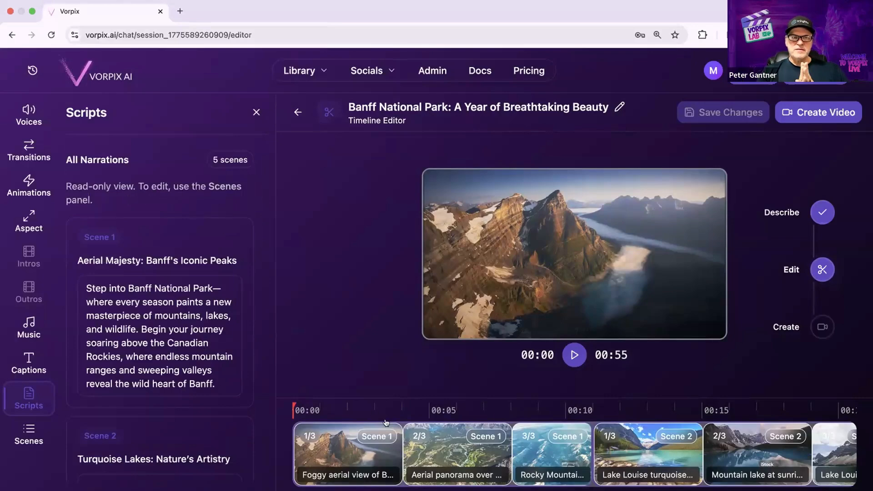
scroll(125, 329, down, 4)
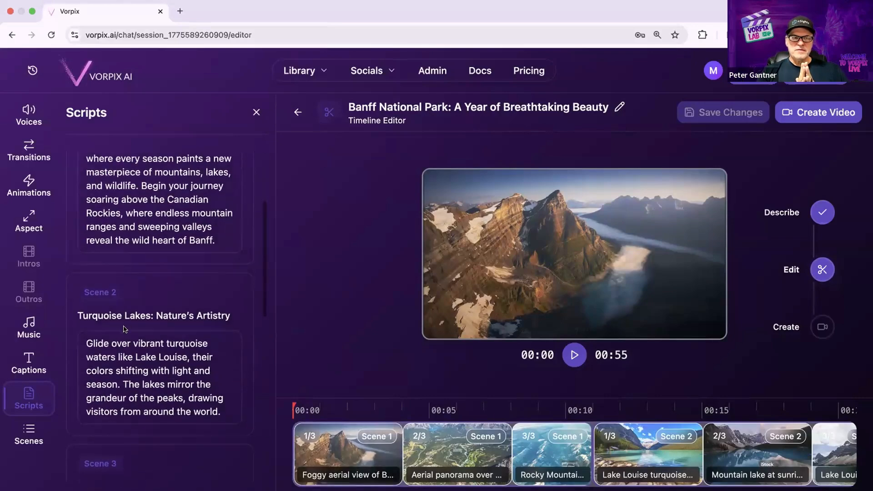
Open Scene 2's narration for editing, read it and leave it, and open the scene title for editing.
click(759, 446)
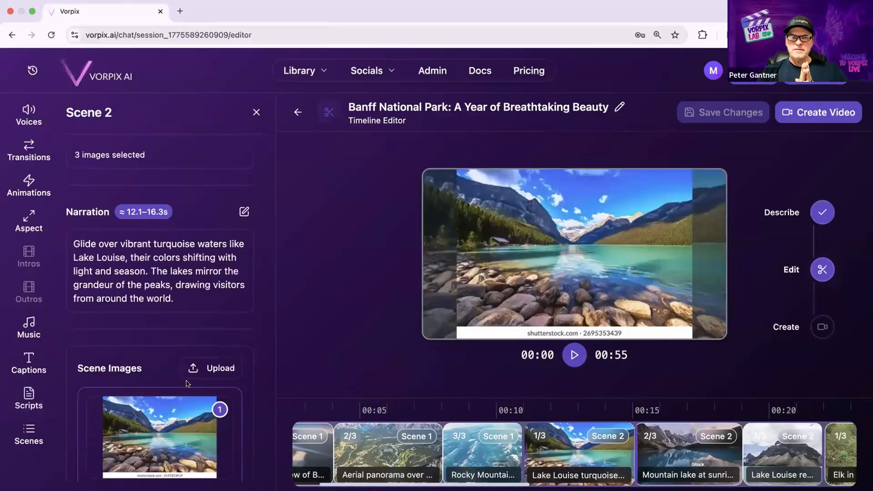
click(244, 212)
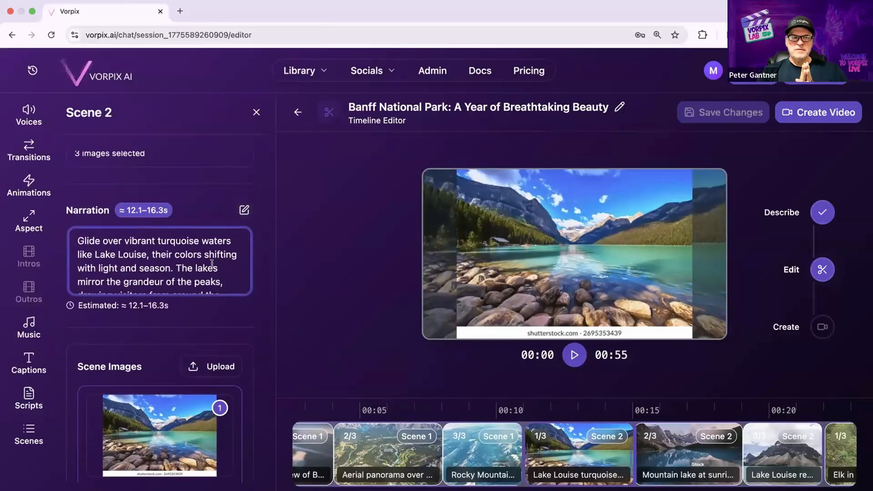
scroll(212, 263, down, 2)
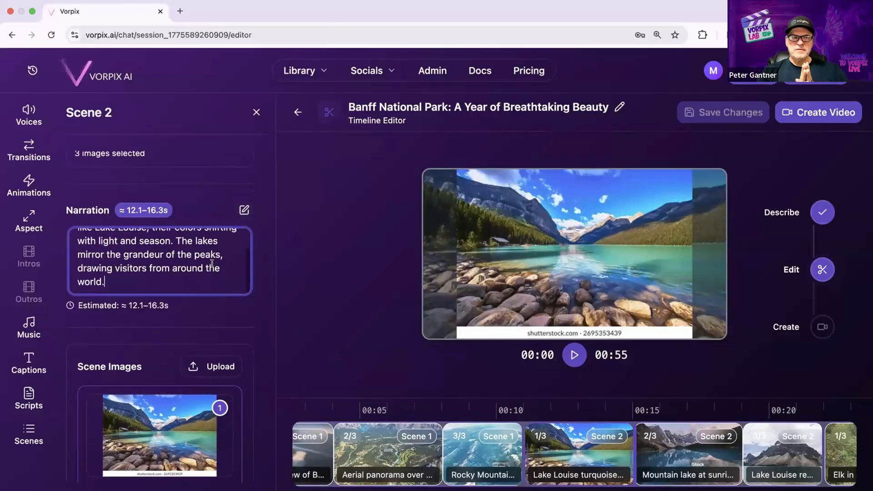
click(120, 276)
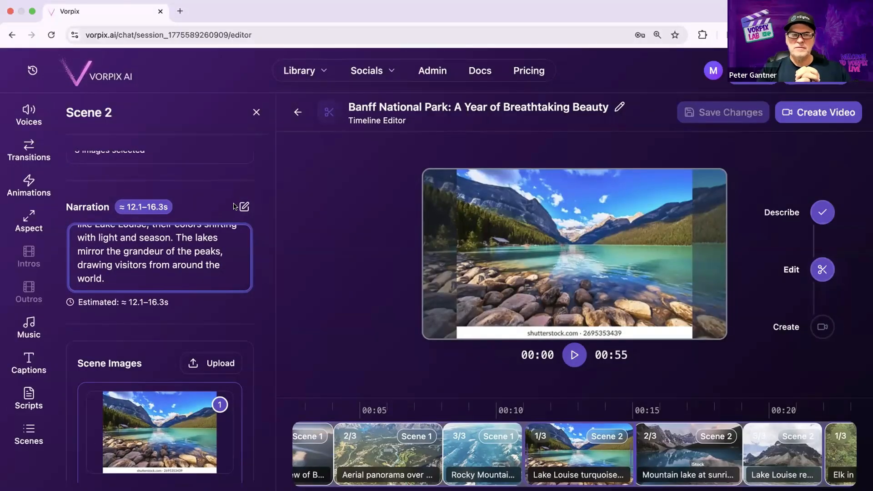
scroll(136, 258, up, 2)
scroll(135, 258, down, 2)
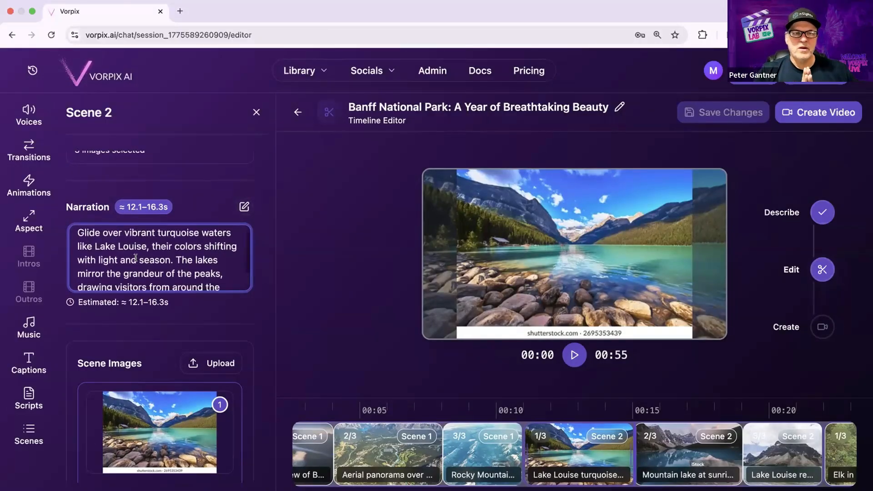
scroll(136, 258, up, 2)
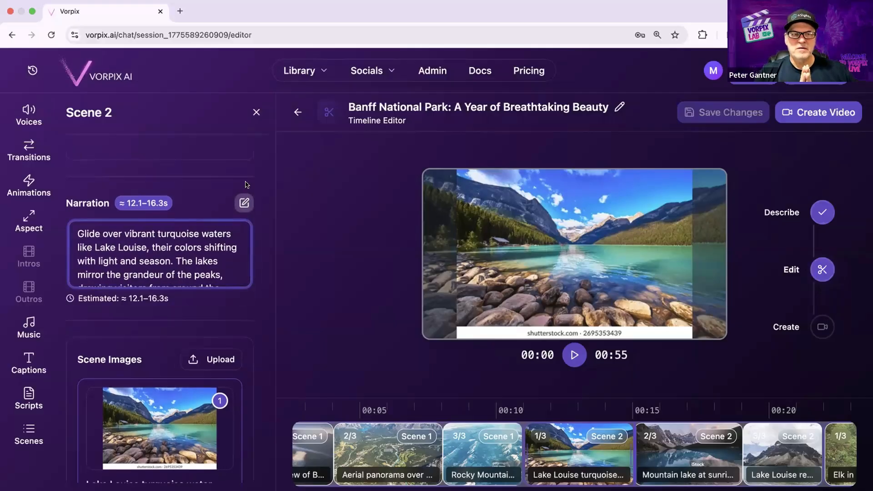
click(244, 207)
scroll(235, 193, up, 4)
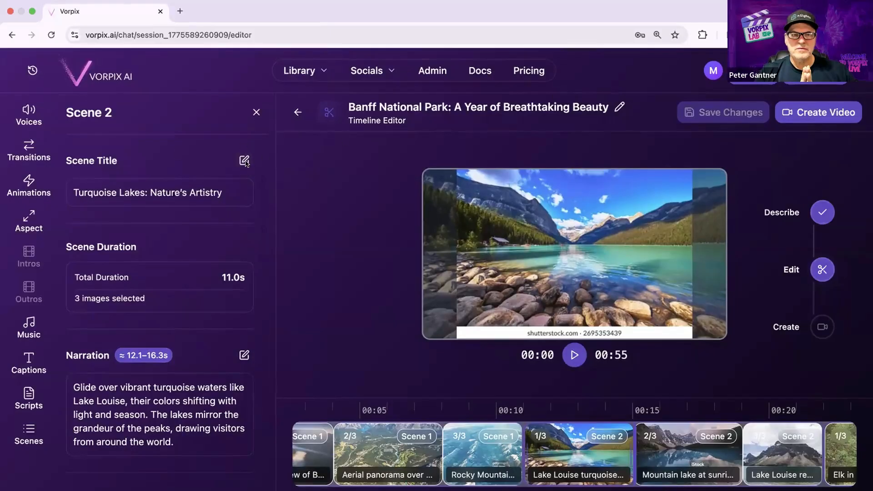
click(245, 161)
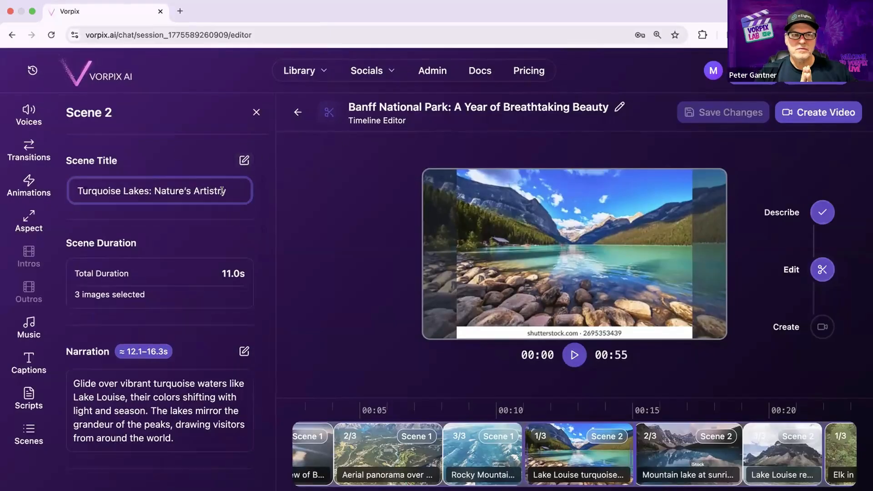
Run an AI review of the video title and read its rating, strengths, weaknesses, suggestions and missing elements.
click(619, 107)
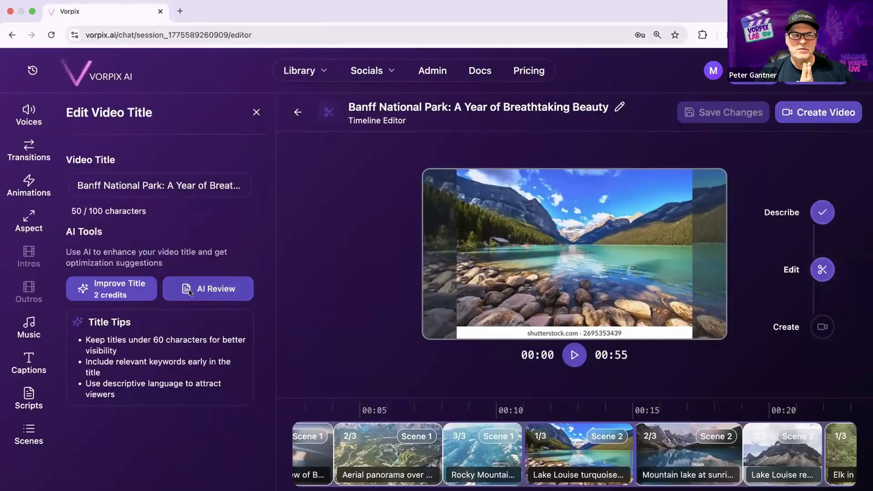
click(217, 293)
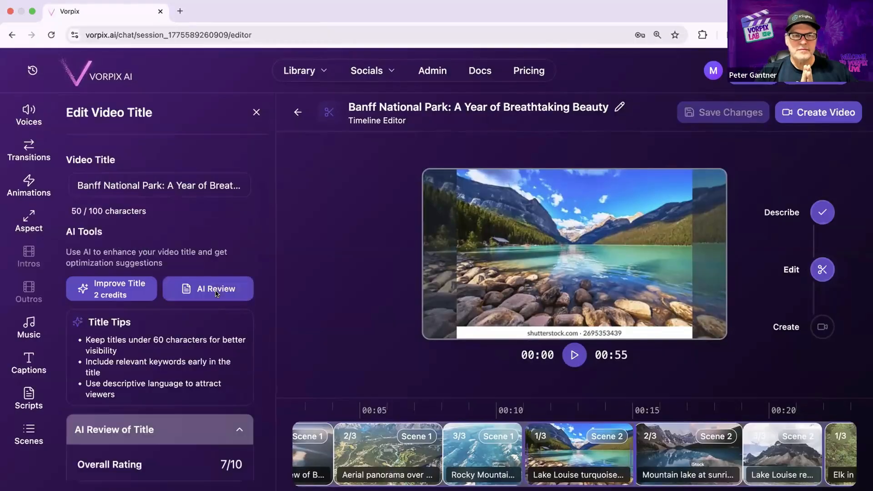
scroll(216, 293, down, 5)
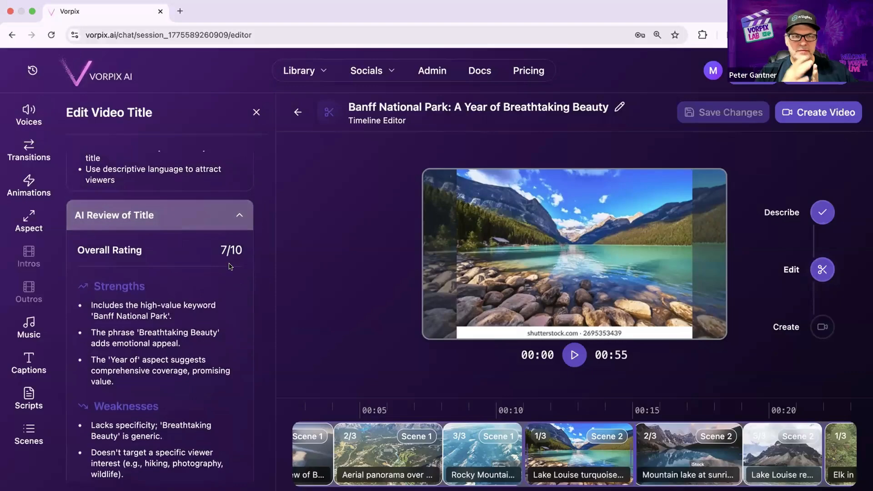
scroll(141, 309, down, 3)
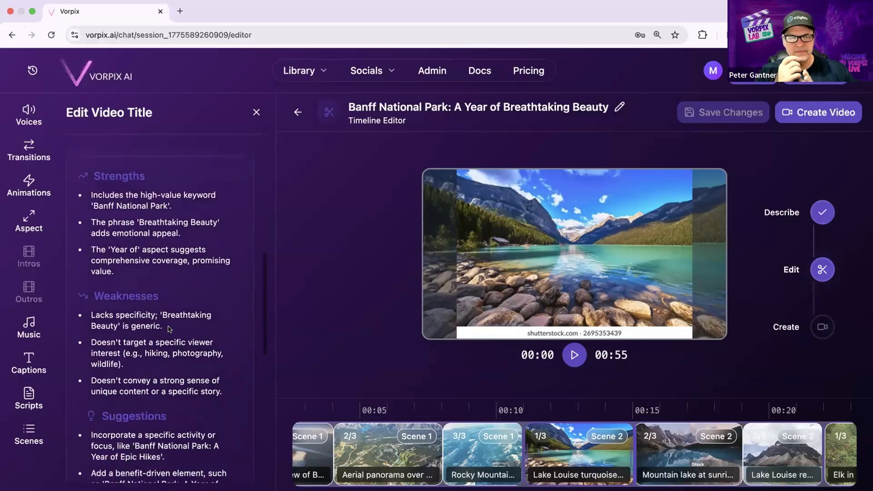
scroll(133, 344, down, 2)
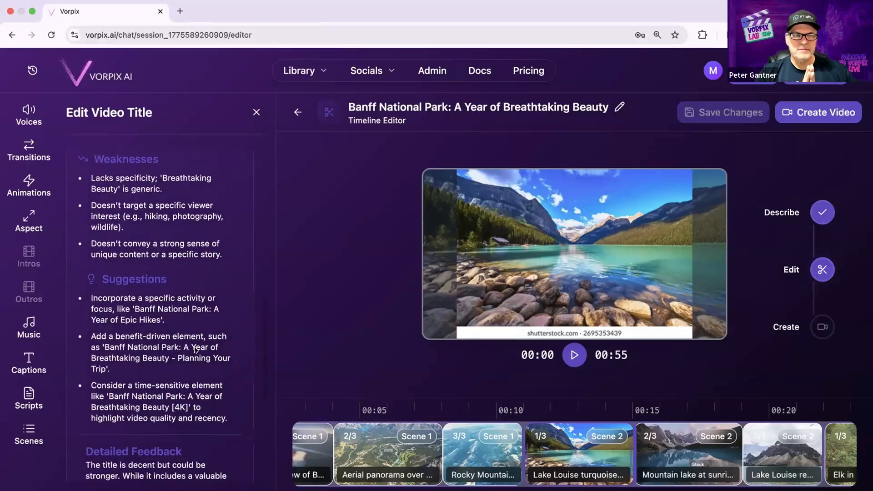
scroll(195, 349, down, 1)
scroll(195, 348, down, 1)
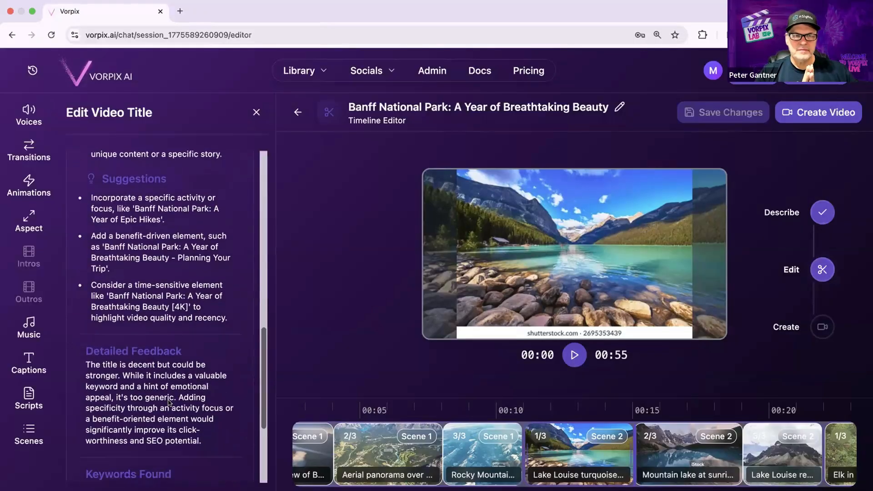
scroll(168, 402, up, 4)
scroll(168, 402, up, 5)
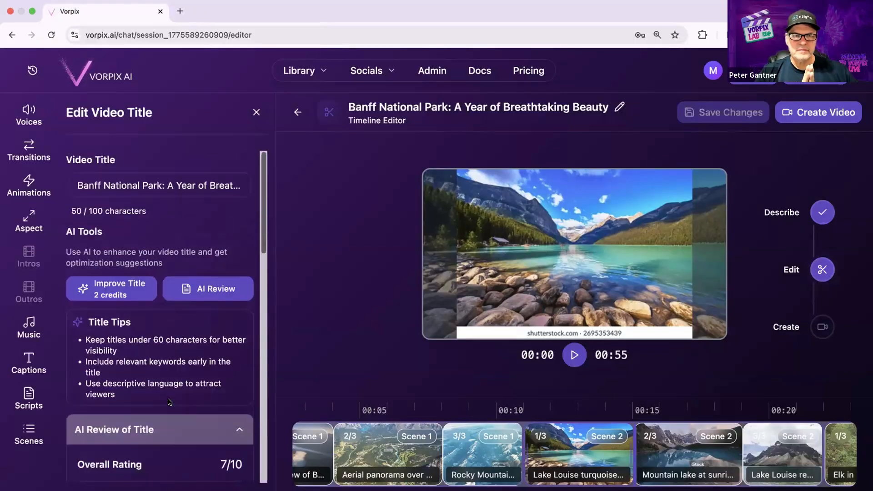
scroll(170, 383, down, 10)
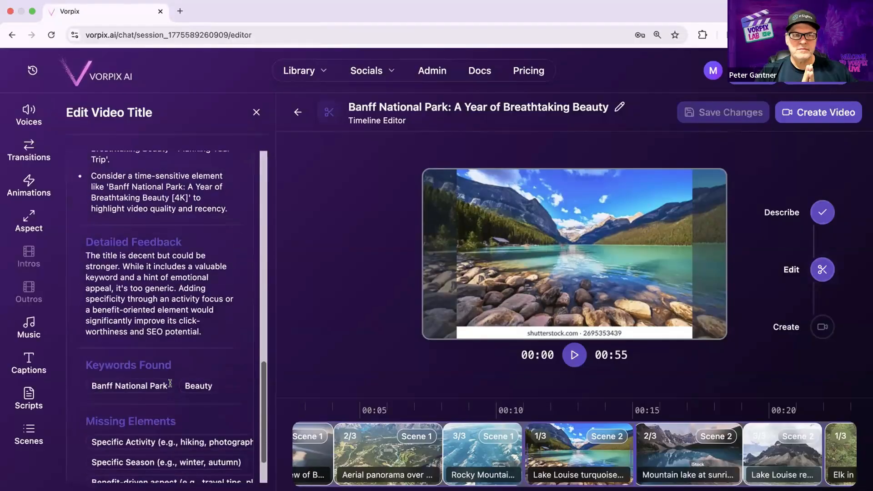
scroll(170, 383, down, 2)
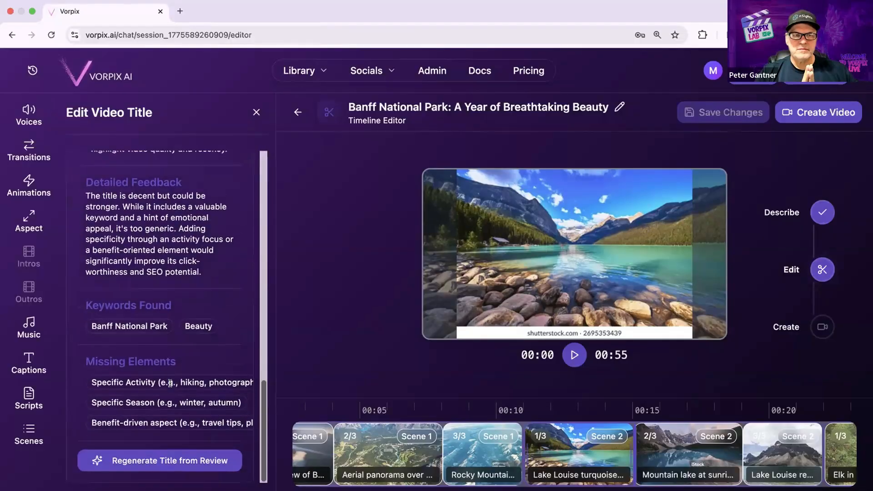
Regenerate the title from the review, choose "Banff National Park: Unlock a Year of Unforgettable Views" and save the changes.
click(189, 460)
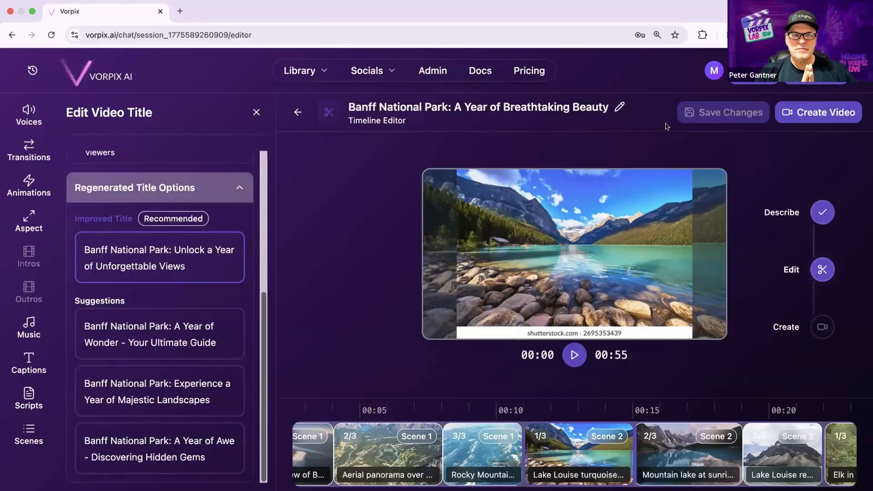
click(209, 259)
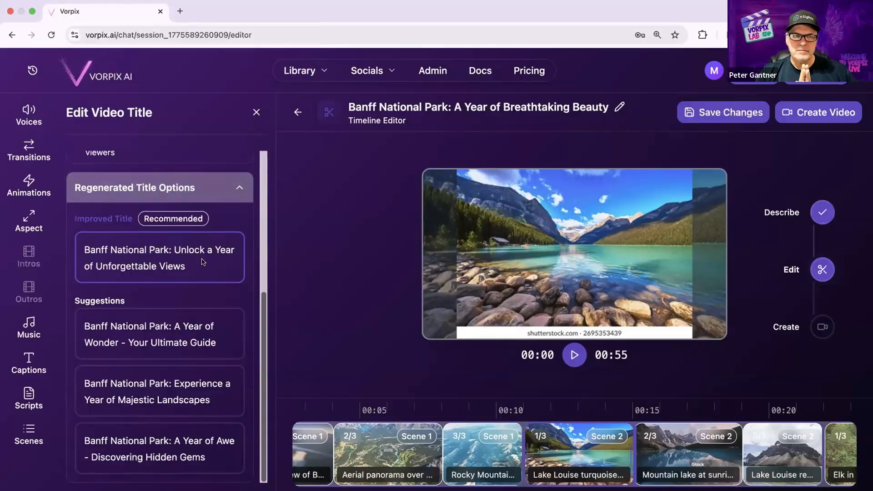
click(704, 114)
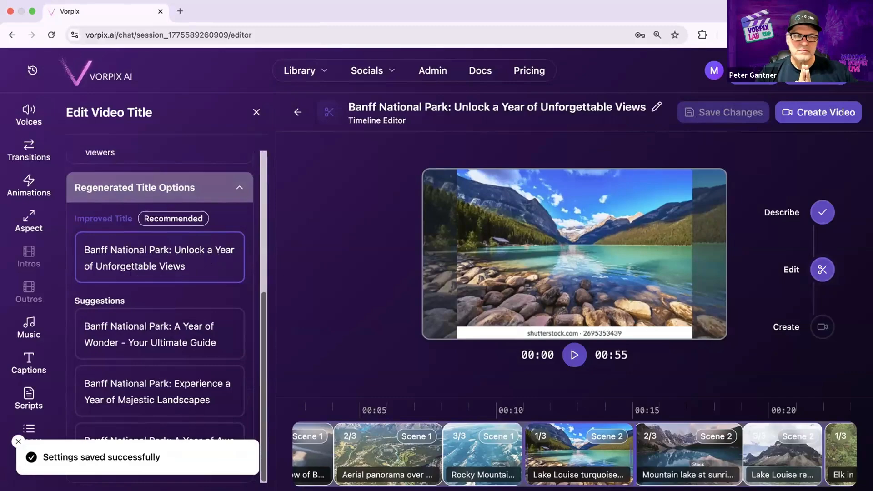
Browse the available narration voices and play the samples of Ronald, Kira and Daisy.
click(256, 112)
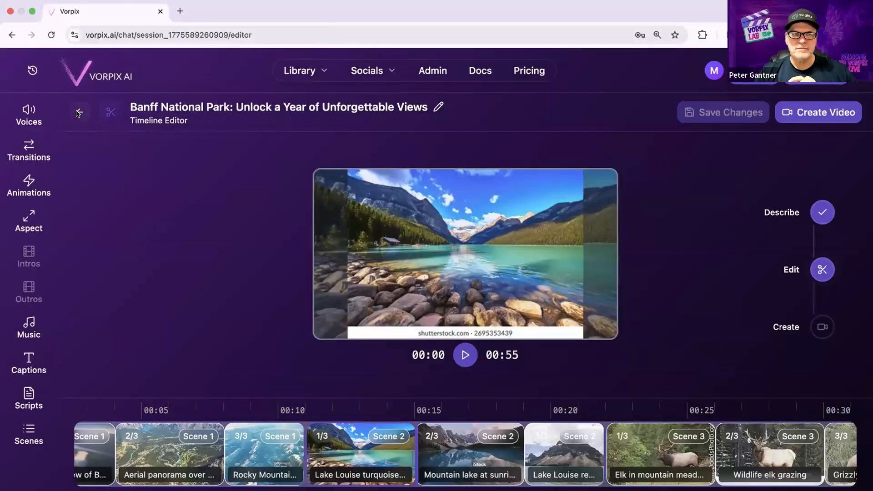
click(29, 117)
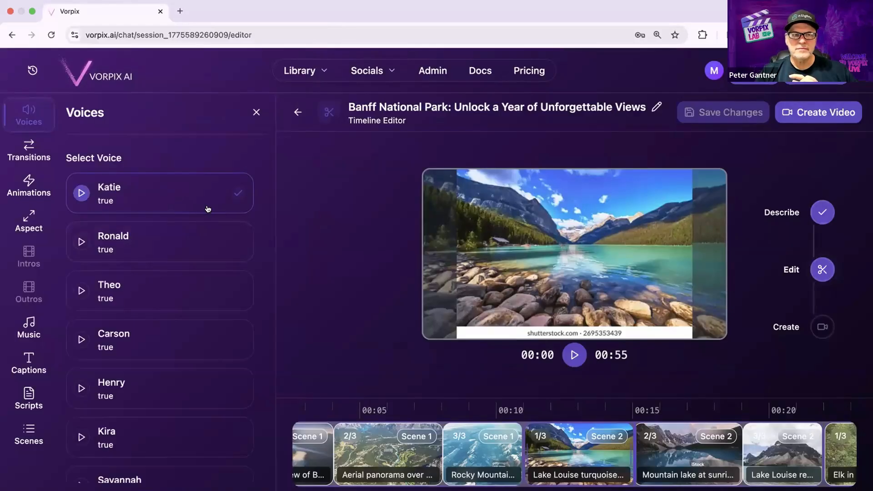
scroll(152, 223, down, 10)
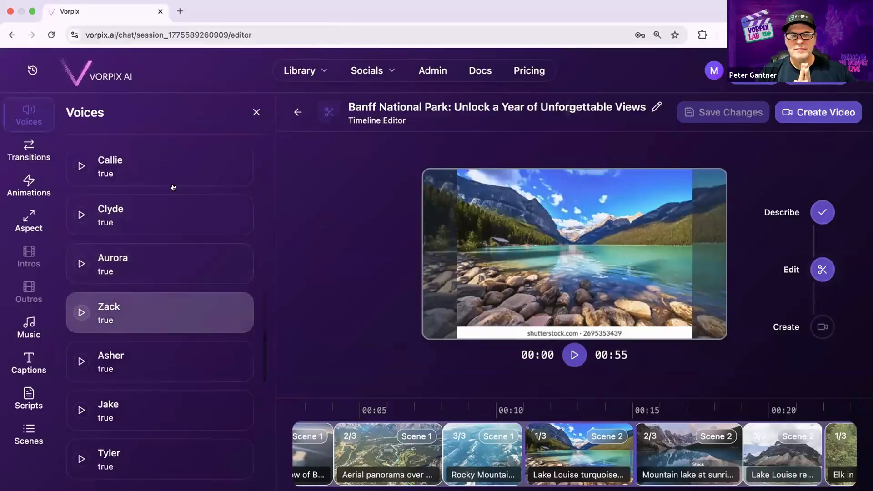
scroll(171, 187, up, 8)
click(80, 187)
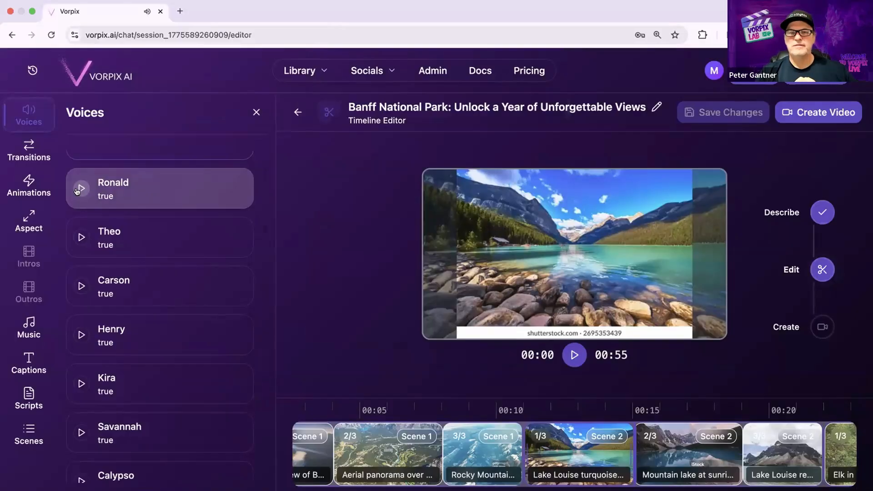
scroll(117, 246, down, 2)
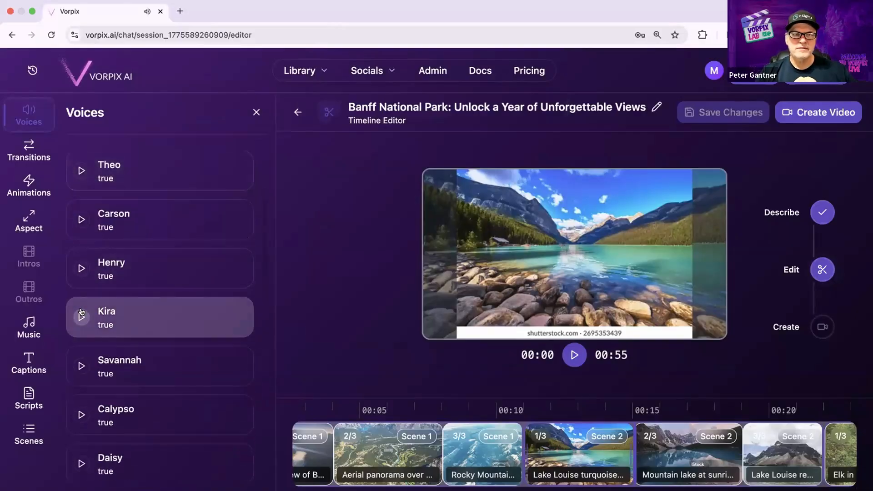
click(81, 317)
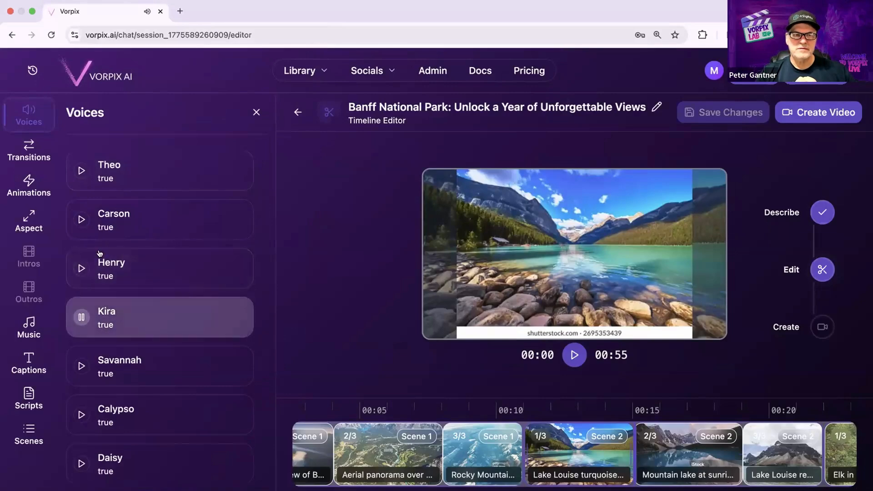
scroll(126, 361, down, 3)
scroll(126, 361, down, 2)
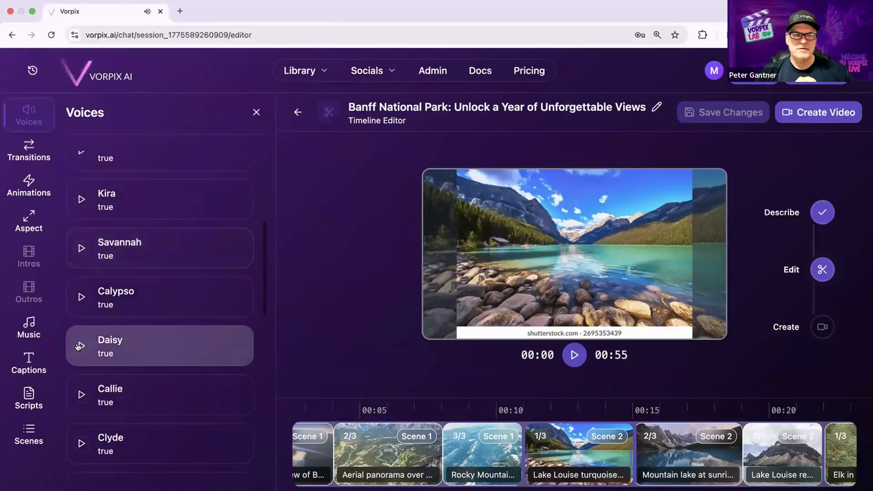
click(80, 347)
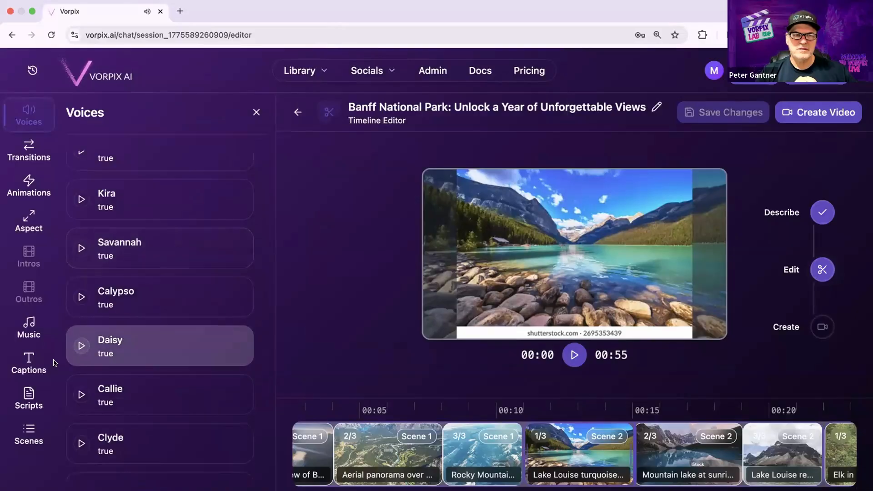
Go through the rest of the voice list and play the Aurora and Clarence samples.
scroll(82, 403, down, 1)
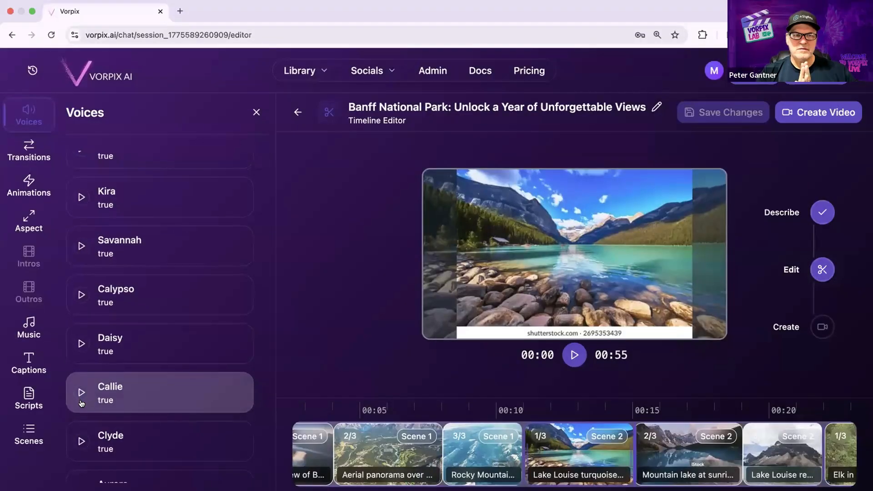
scroll(81, 404, down, 3)
click(81, 394)
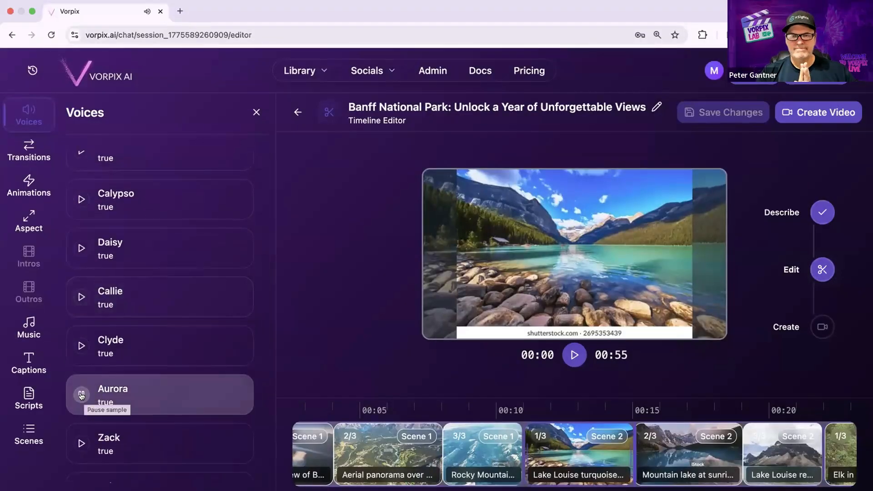
scroll(93, 401, down, 1)
scroll(95, 437, down, 5)
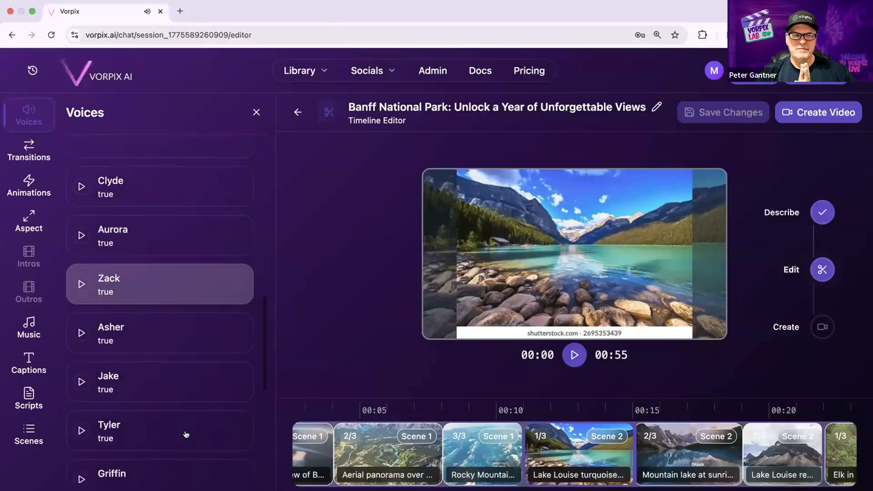
scroll(185, 432, down, 4)
scroll(186, 434, down, 5)
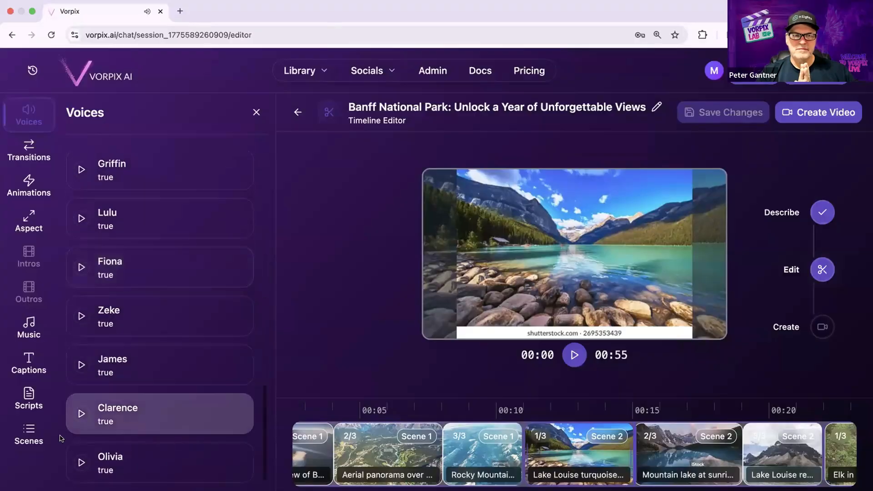
click(80, 413)
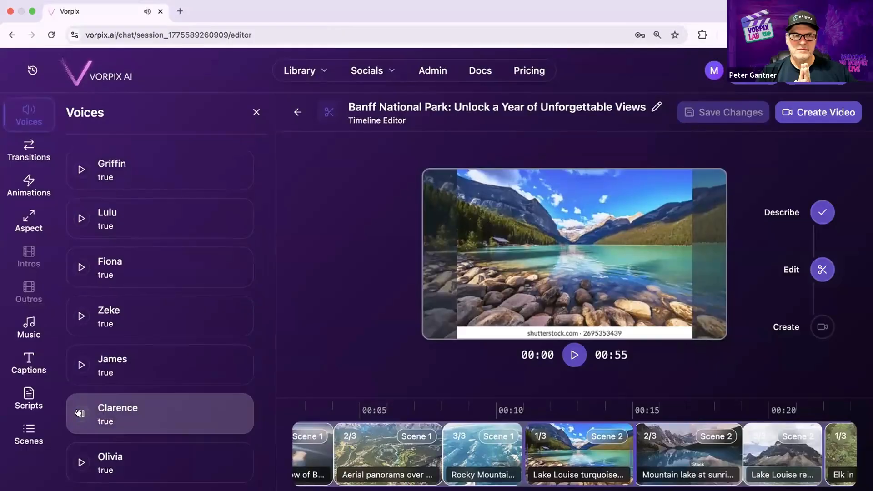
Choose Katie as the video's narration voice and save the changes.
scroll(122, 342, up, 10)
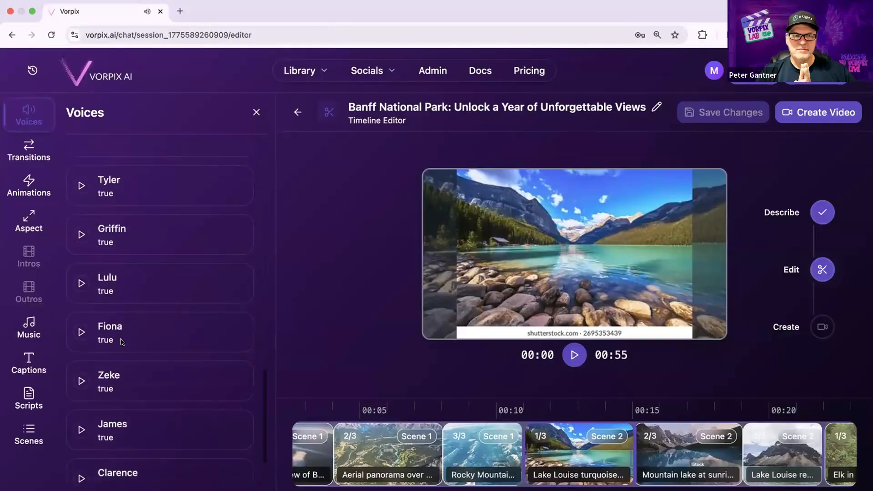
scroll(122, 342, up, 8)
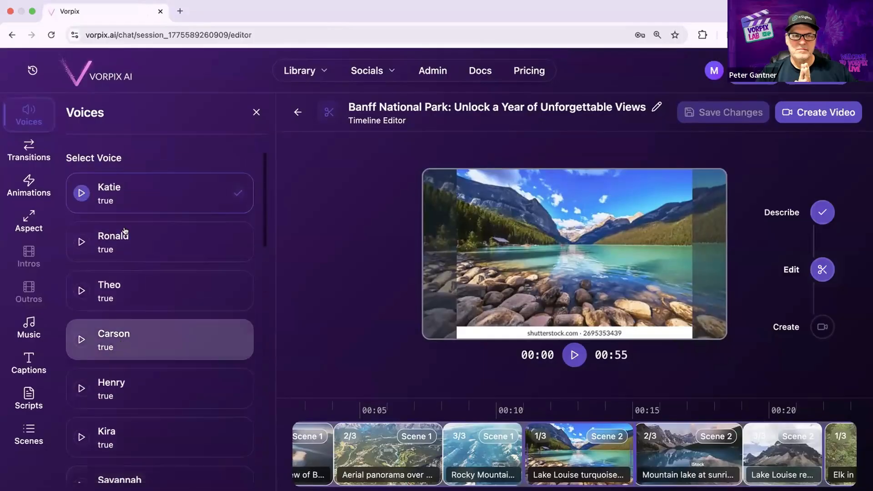
click(218, 200)
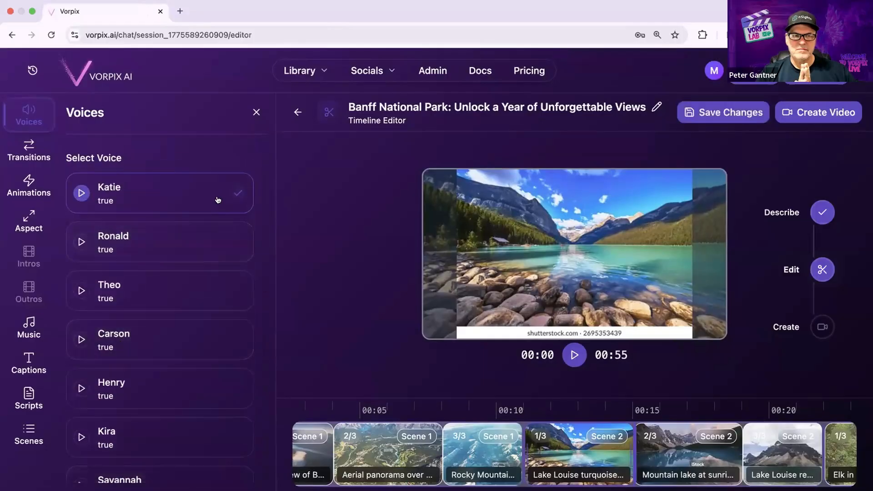
click(716, 118)
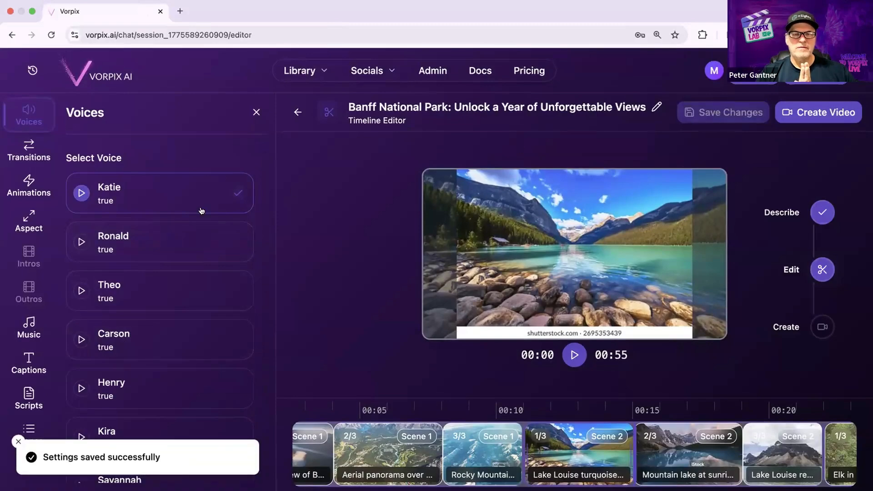
Review the available transition types, set the video's transition to Slide and save the changes.
click(28, 149)
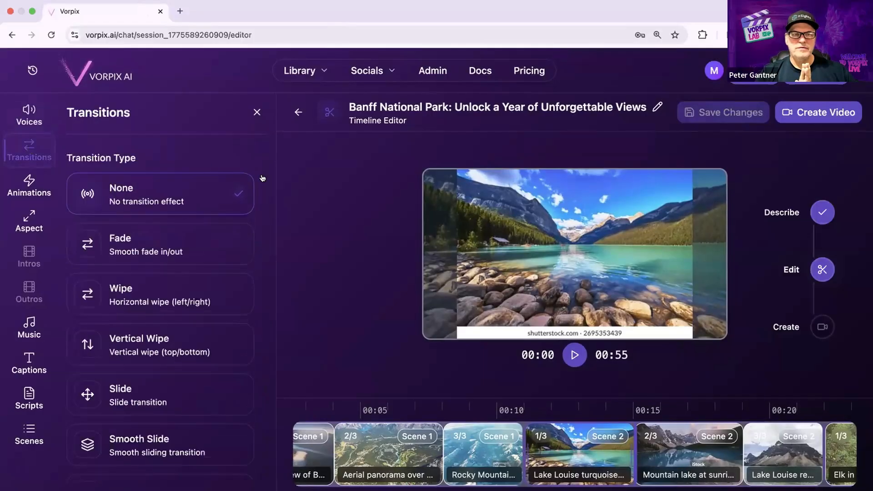
scroll(364, 452, left, 3)
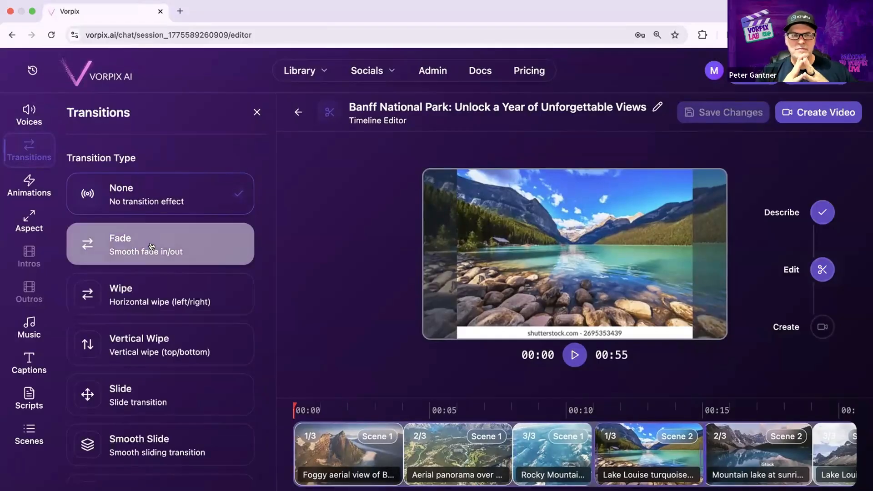
scroll(155, 248, down, 2)
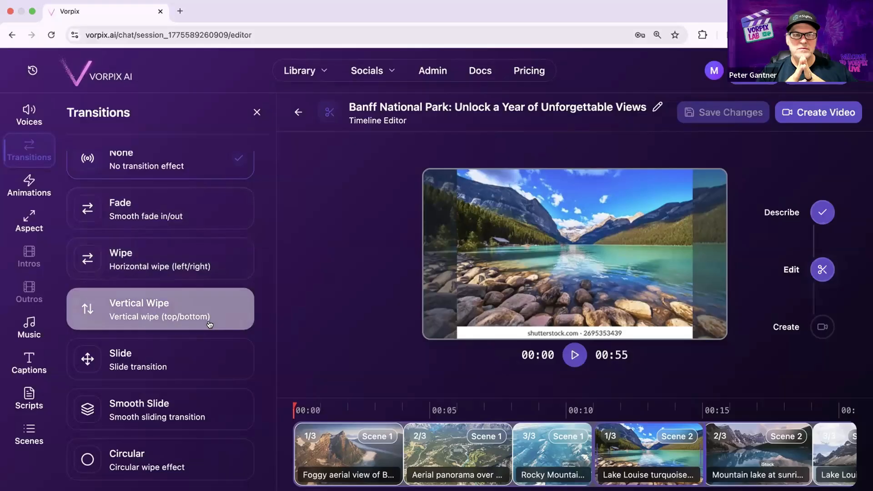
scroll(210, 323, down, 3)
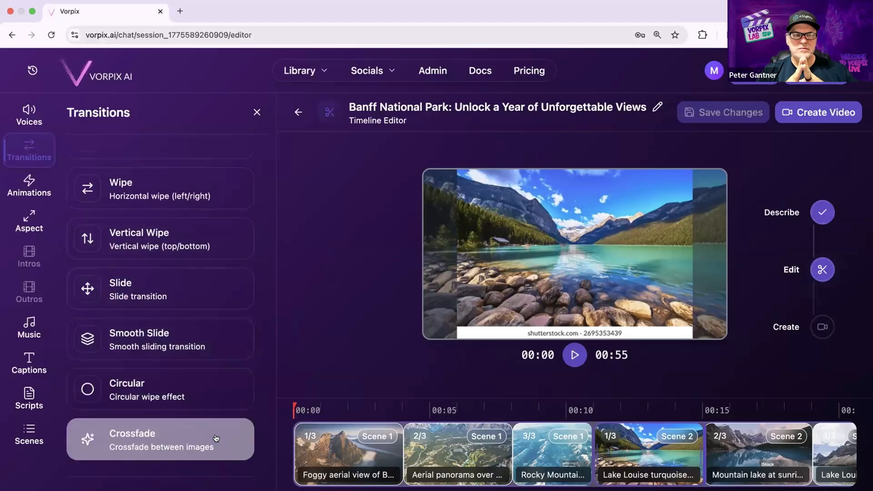
click(196, 290)
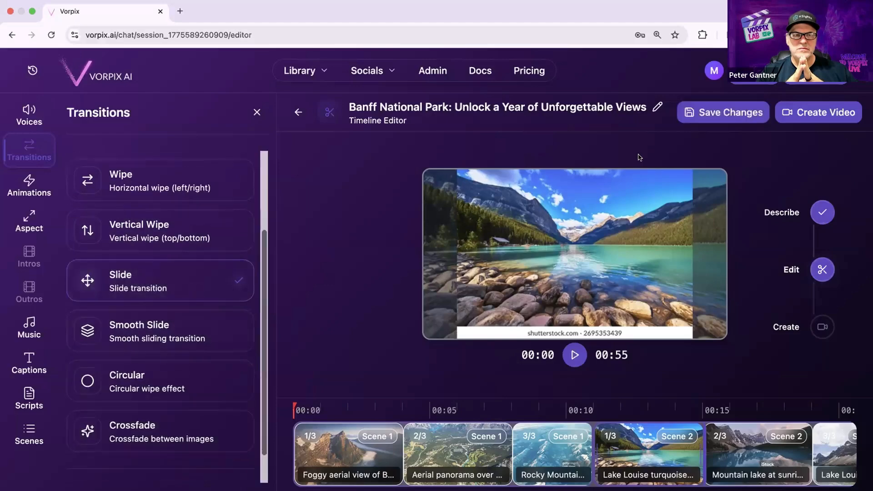
click(688, 120)
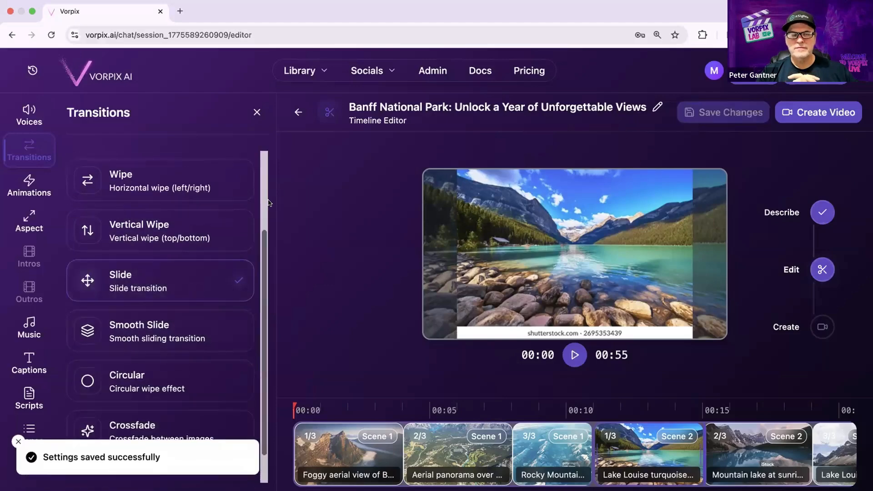
Set the video's animation type to Pan Right and save the changes.
click(31, 182)
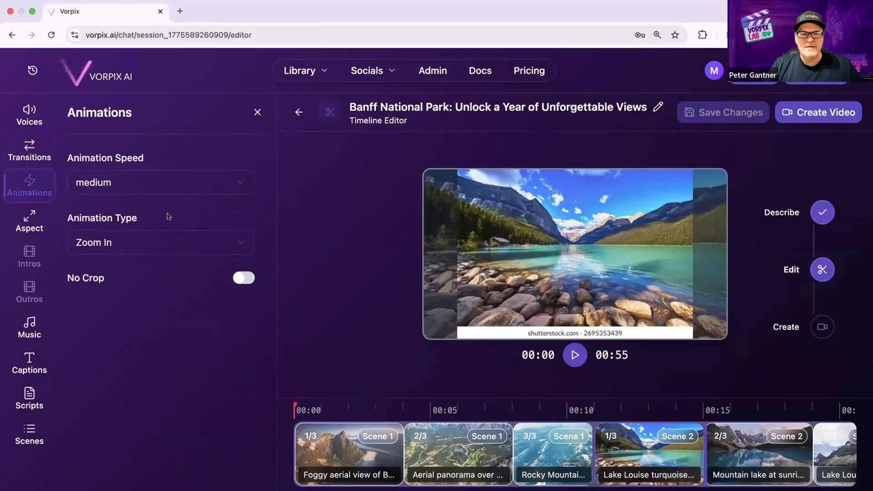
click(235, 245)
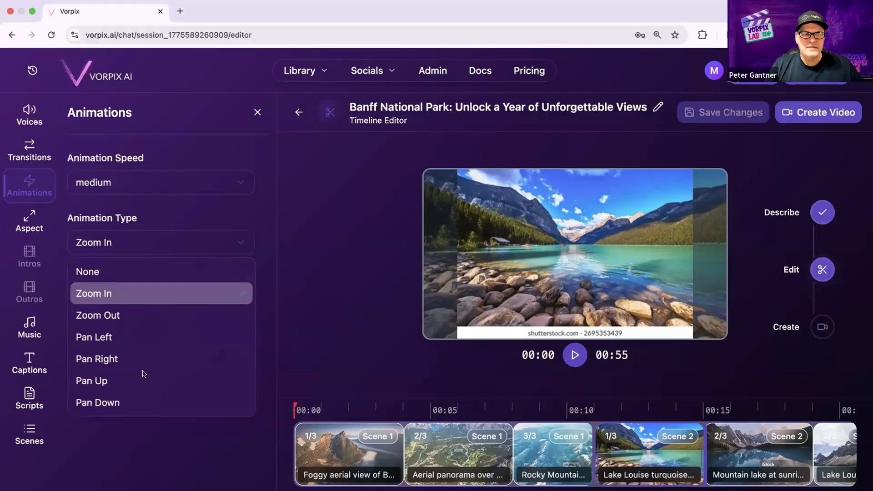
click(114, 358)
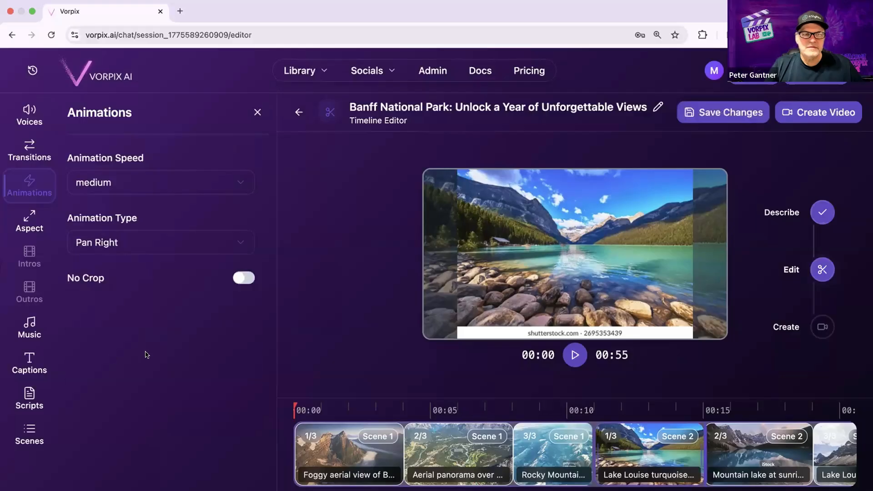
click(713, 111)
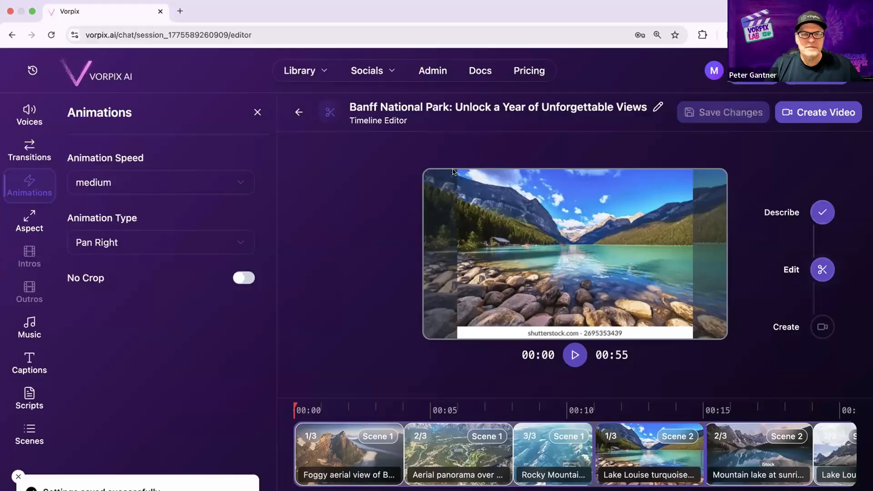
Try the Vertical (9:16) aspect ratio and return to Horizontal (16:9), and switch Match Aspect Ratio off and on again.
click(25, 228)
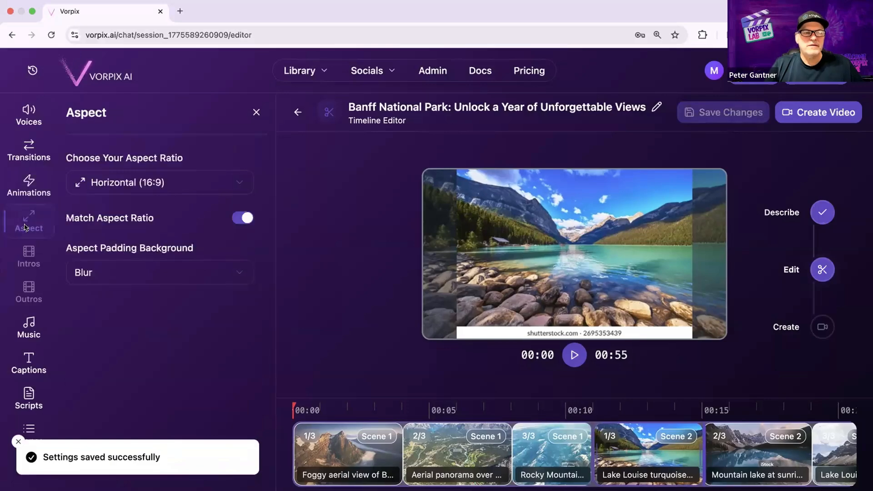
click(143, 188)
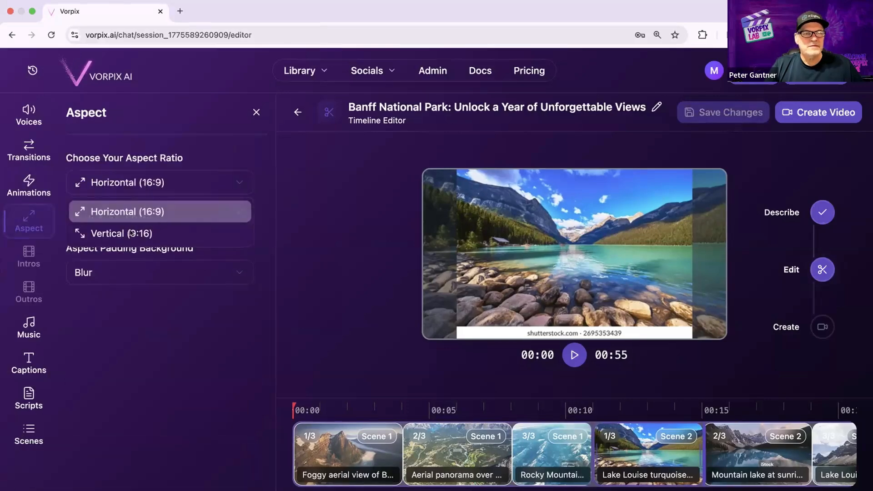
click(111, 234)
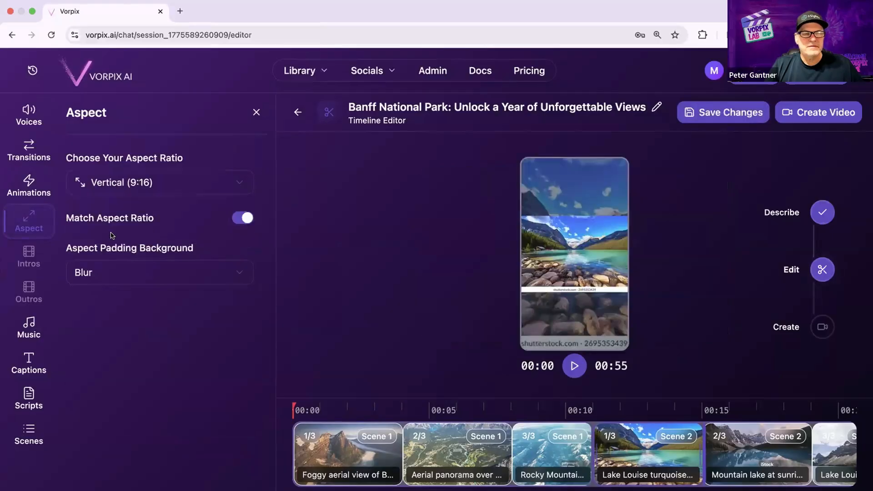
click(242, 184)
click(158, 214)
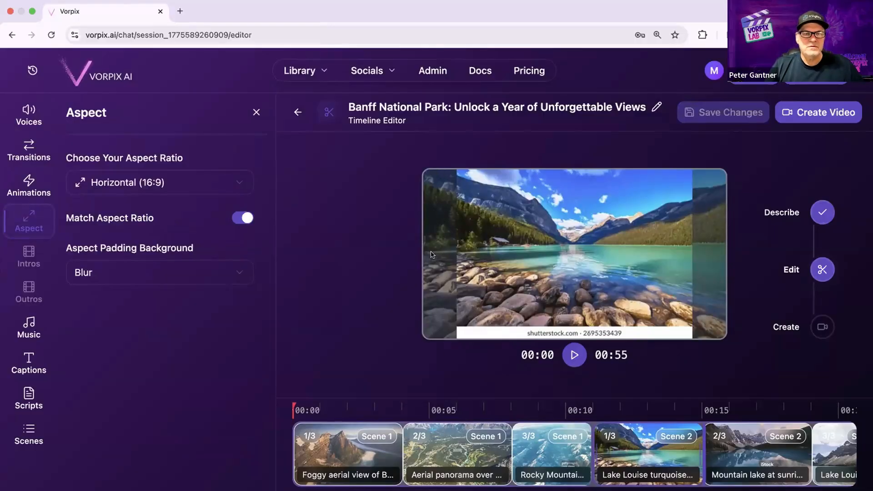
click(246, 217)
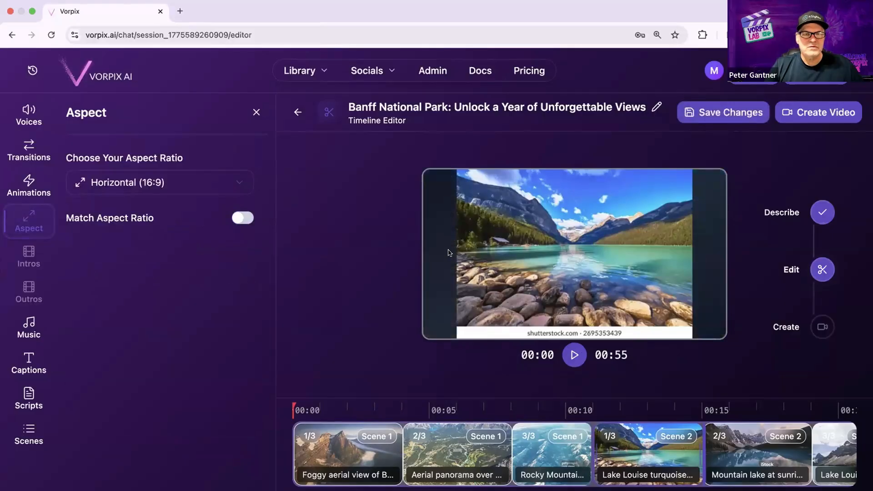
click(245, 218)
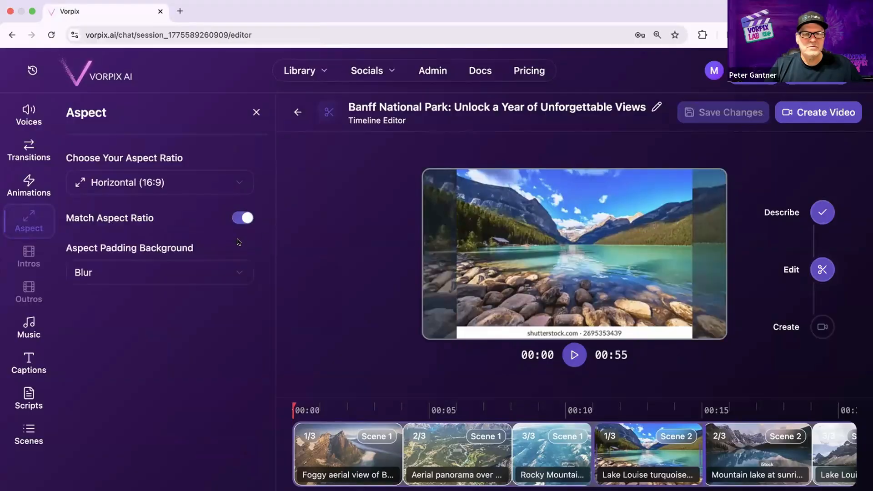
Preview the aspect padding background in Black and change it to White.
click(236, 275)
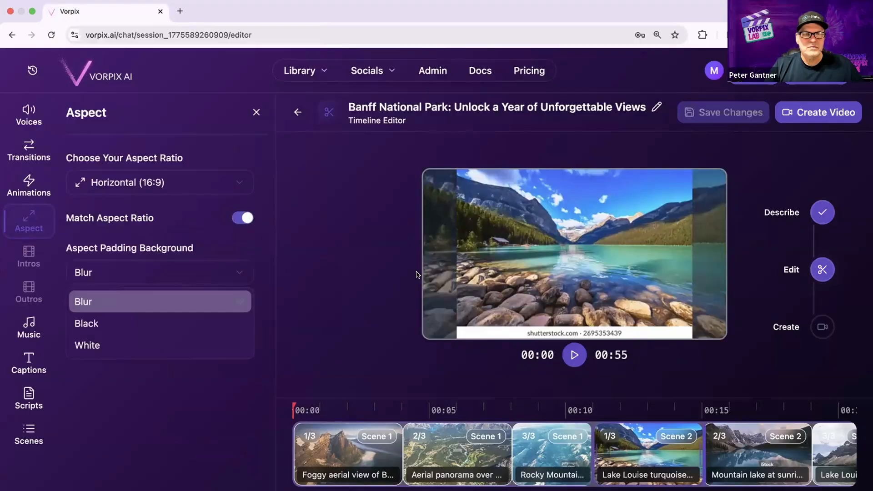
click(178, 322)
click(240, 272)
click(165, 344)
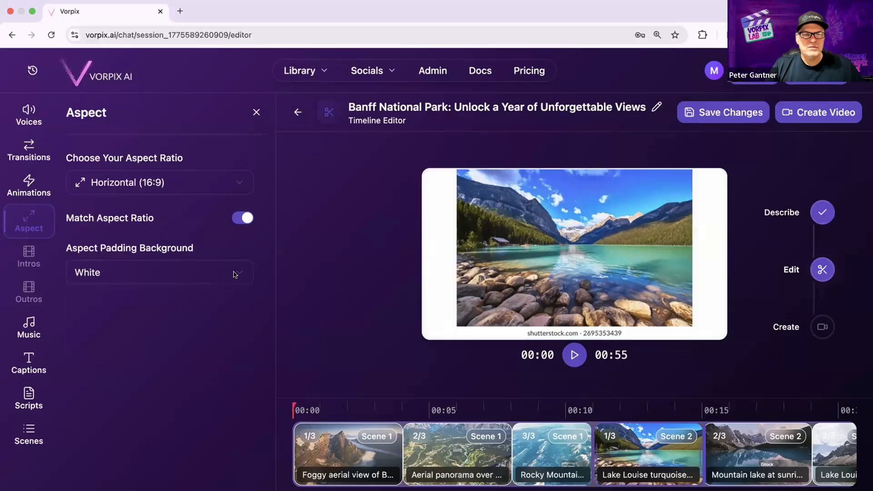
Turn off Match Aspect Ratio for the horizontal video and save the changes.
click(232, 272)
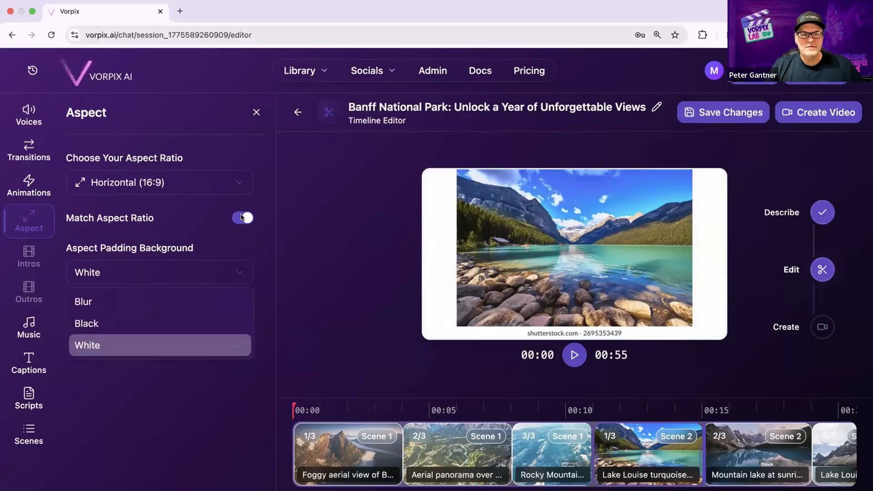
click(241, 219)
click(241, 219)
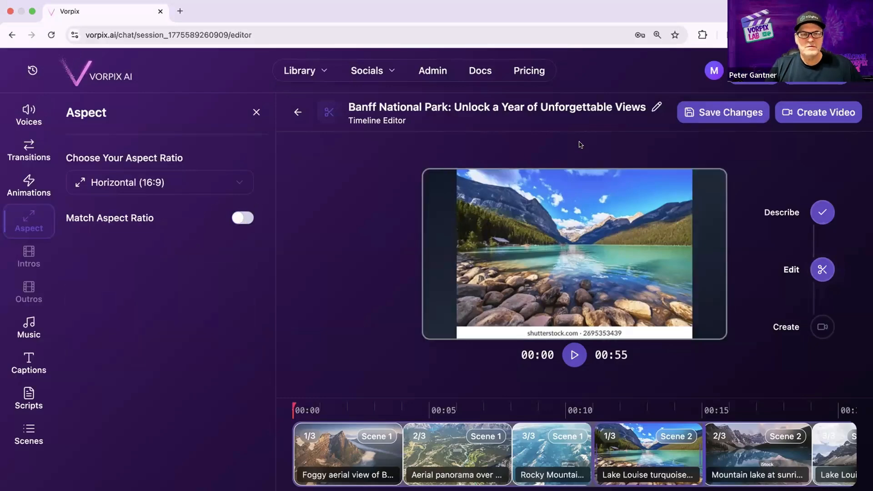
click(712, 111)
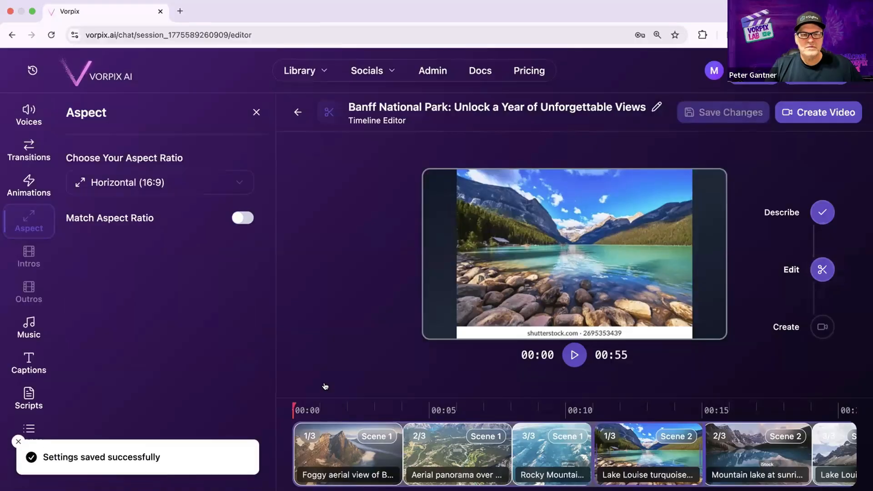
Compare the music sources in My Library and the Vorpix Library.
click(29, 328)
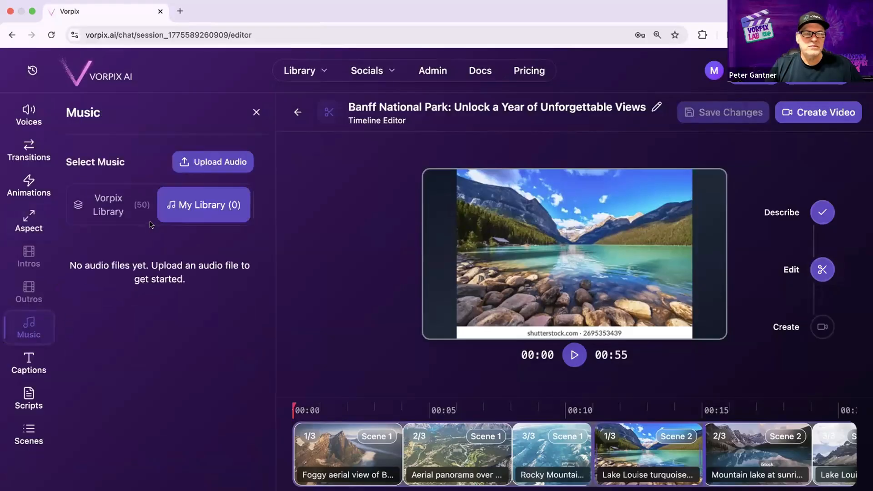
click(119, 205)
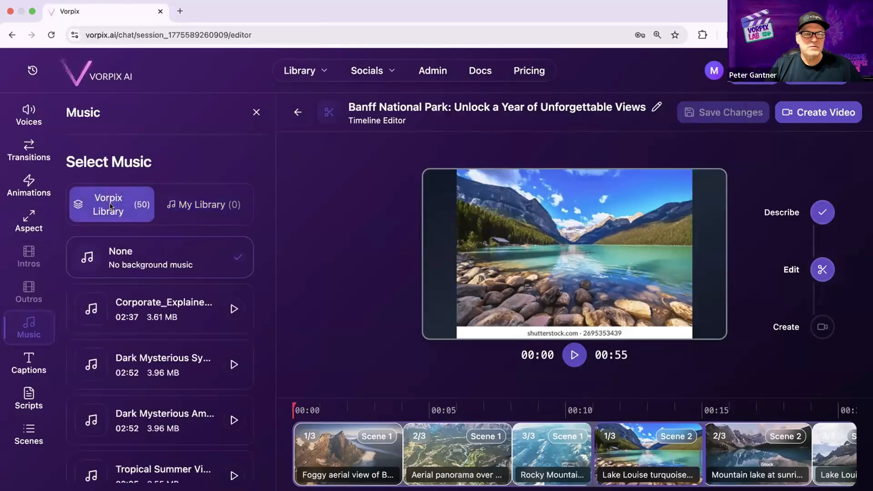
click(197, 204)
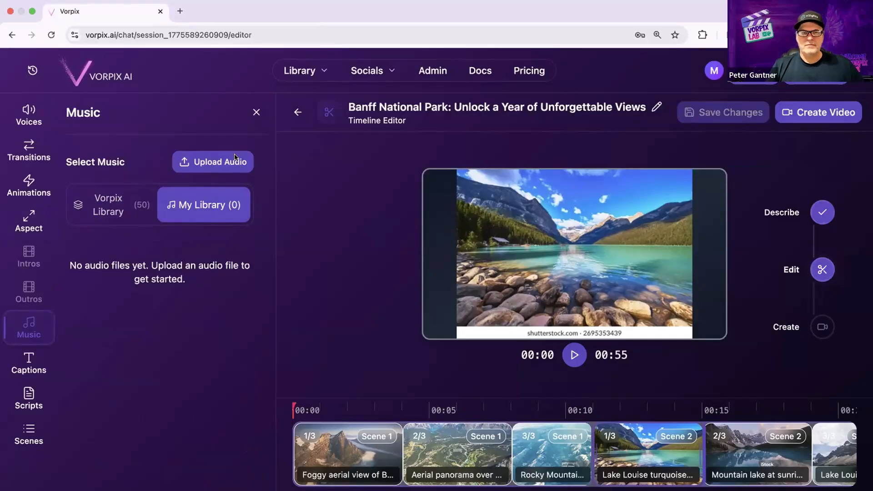
click(116, 209)
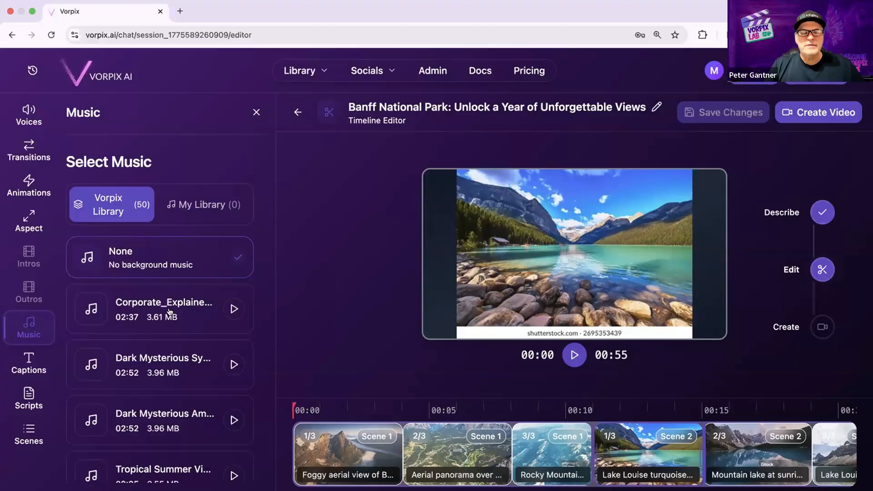
Preview the 02:31 Ambient Nature track, then play and choose the 02:22 Uplifting Motivation track as background music.
scroll(174, 306, down, 6)
scroll(170, 311, down, 4)
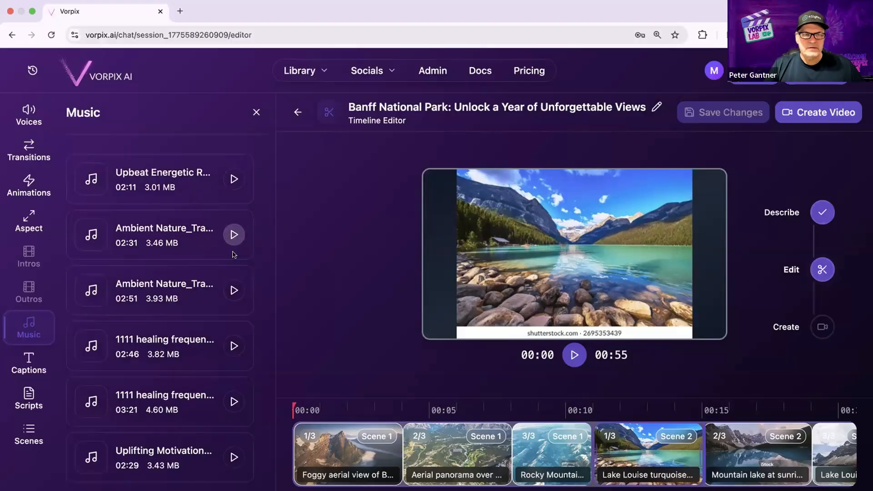
click(235, 235)
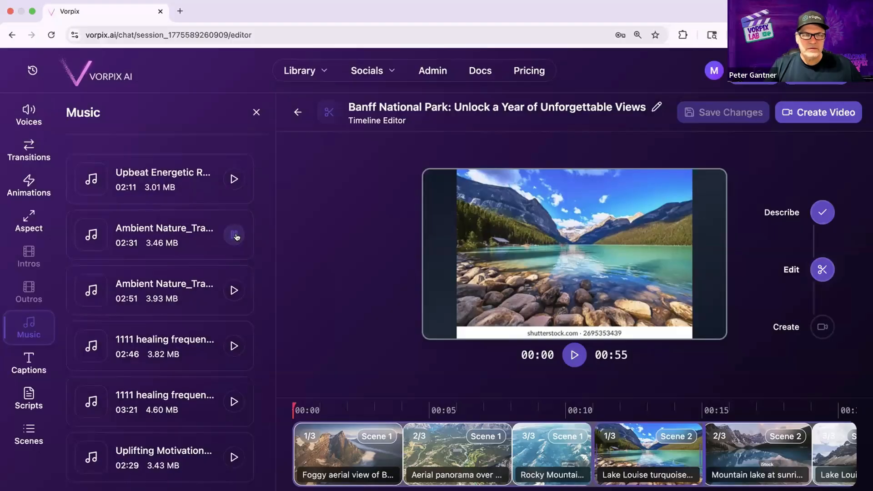
scroll(212, 248, down, 1)
scroll(211, 249, down, 6)
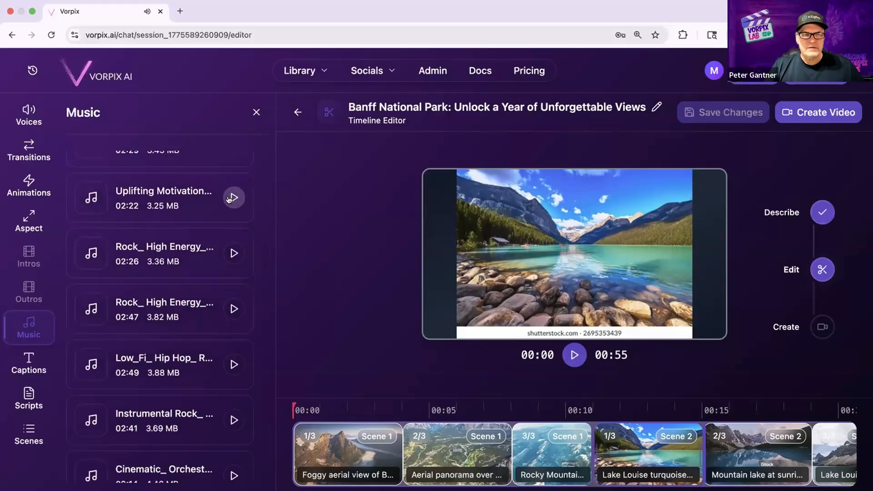
click(227, 200)
click(184, 200)
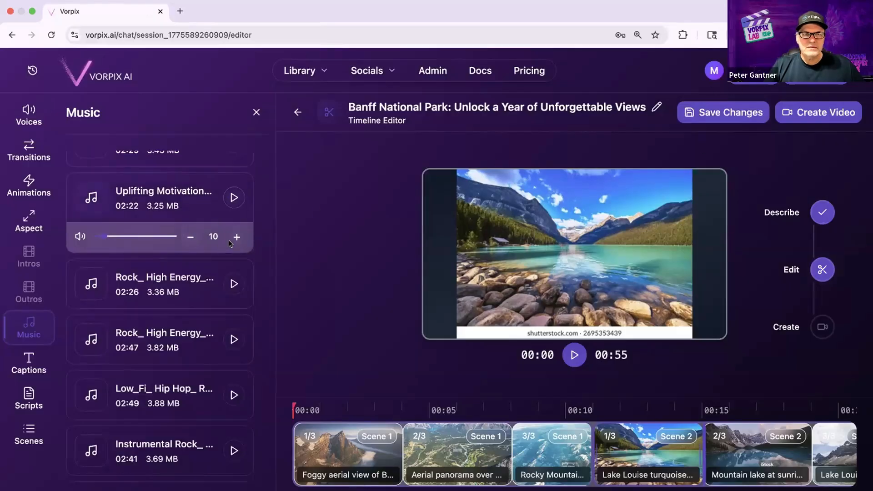
Play the chosen Uplifting Motivation track, raise its volume to 40 and save the changes.
scroll(228, 218, down, 1)
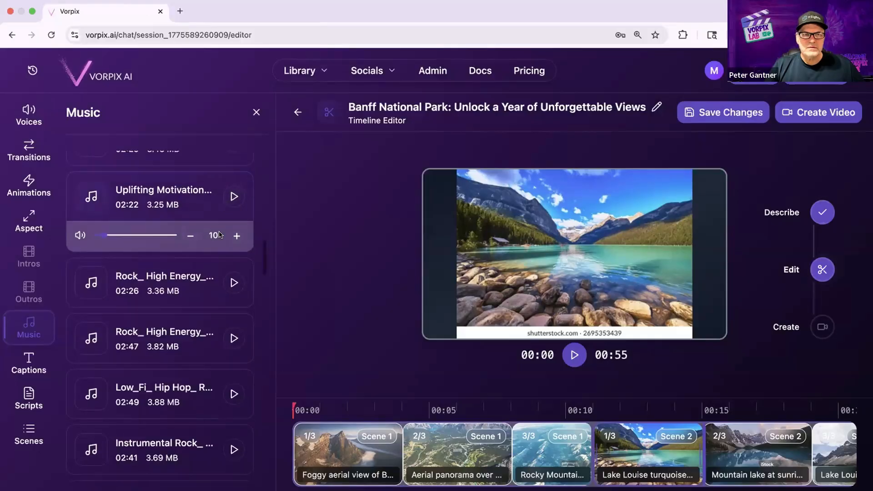
click(235, 196)
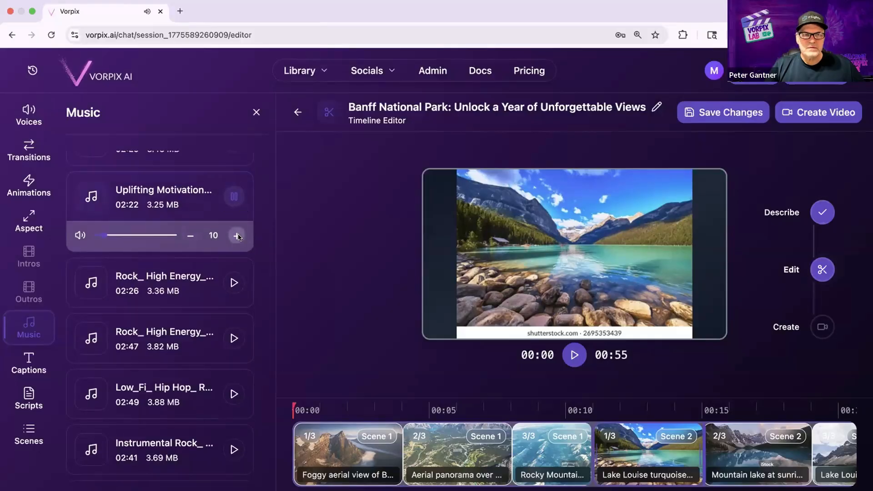
click(237, 236)
click(238, 235)
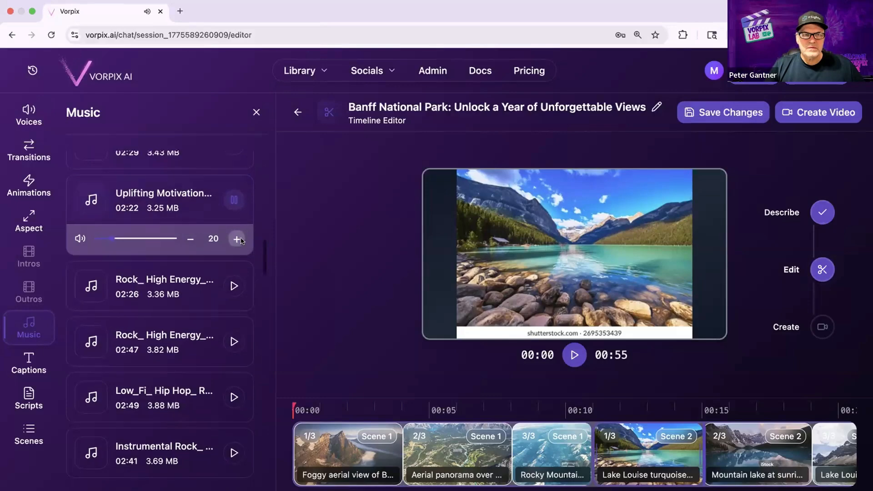
scroll(241, 241, up, 1)
click(238, 237)
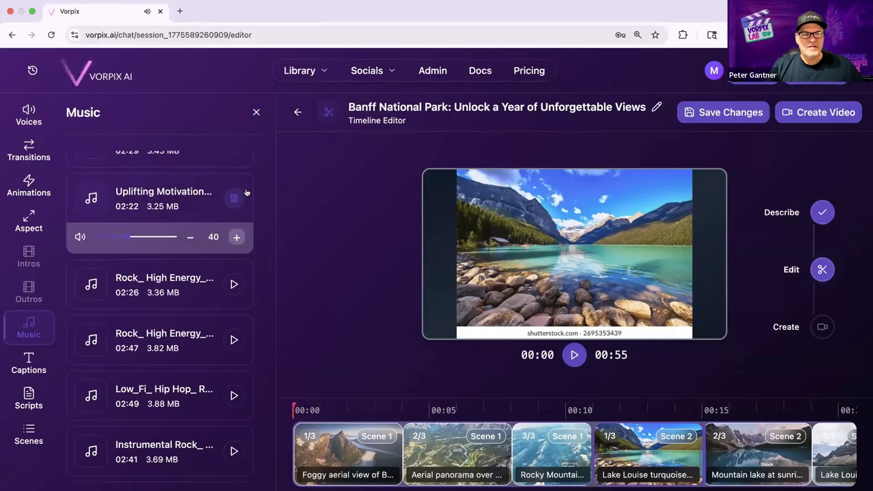
click(685, 112)
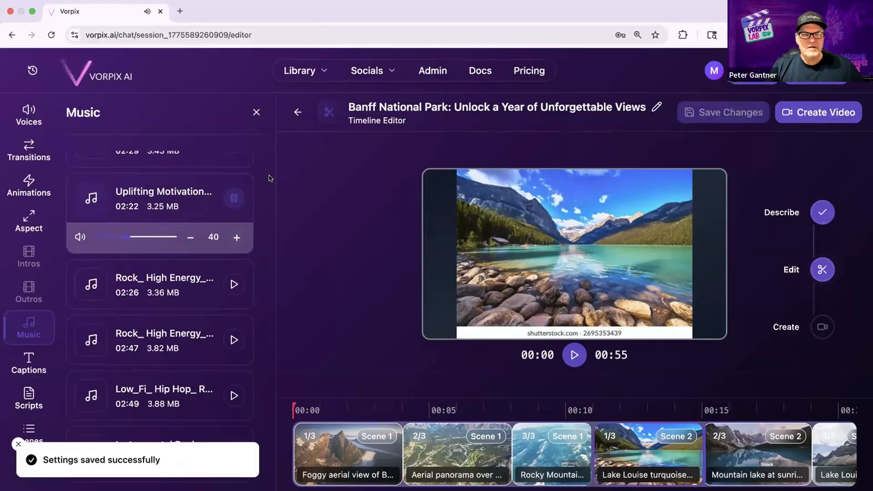
Lower the music volume to 30, stop the track preview and save the changes.
click(190, 240)
click(233, 199)
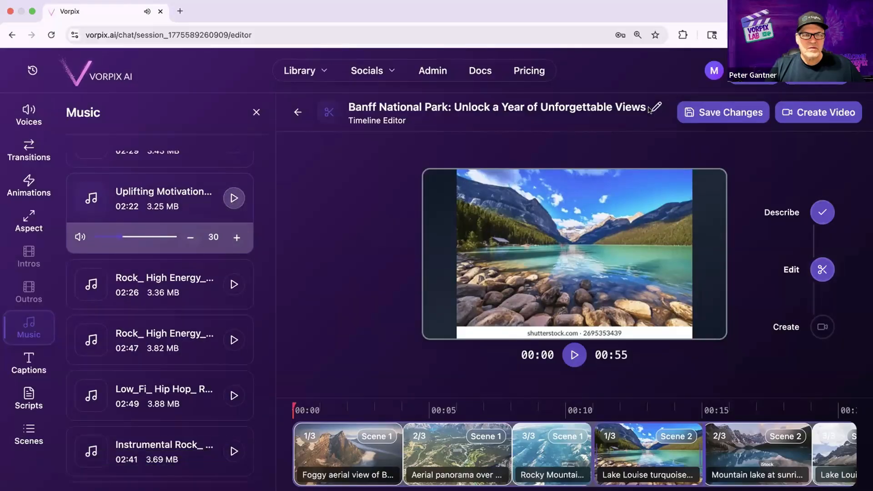
click(706, 116)
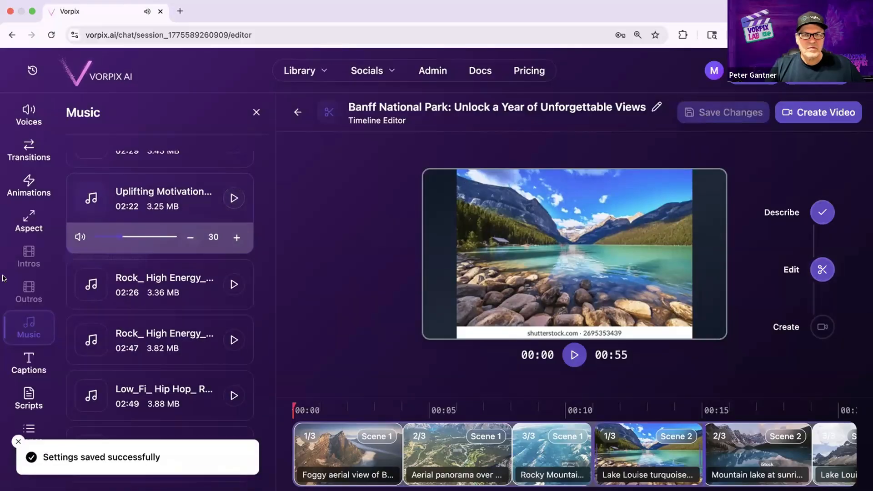
Switch the video's captions off and on again.
click(22, 365)
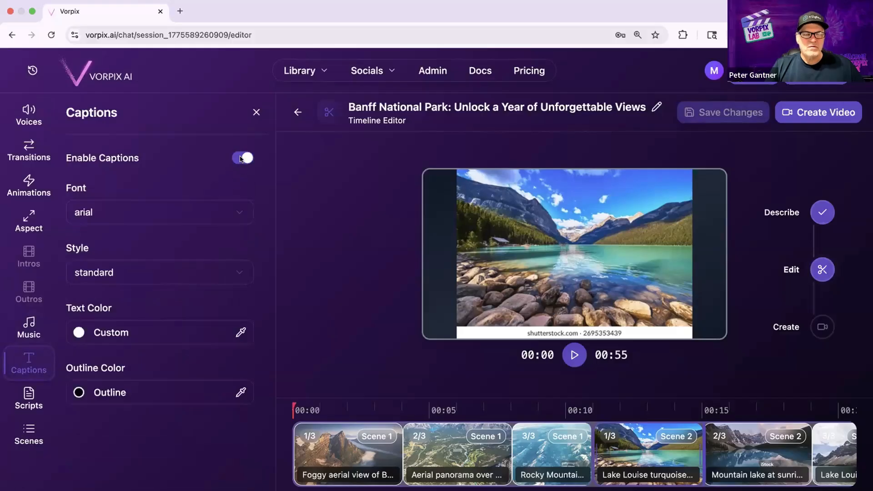
click(247, 159)
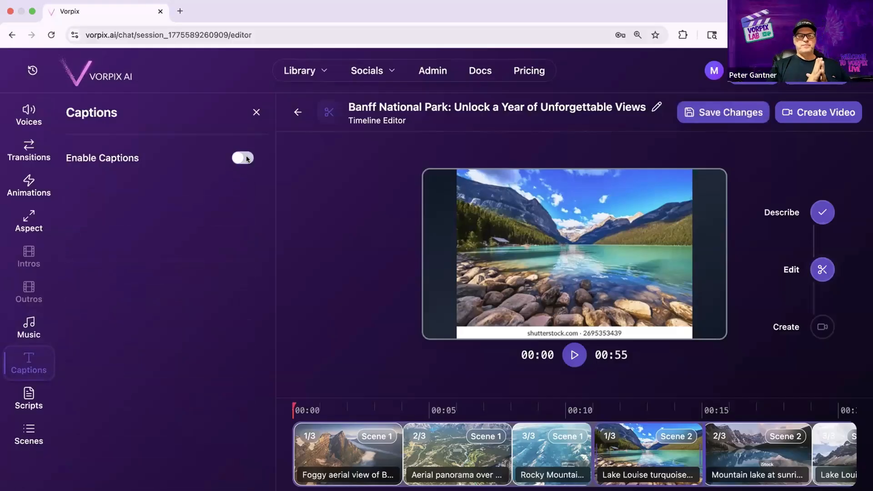
click(243, 159)
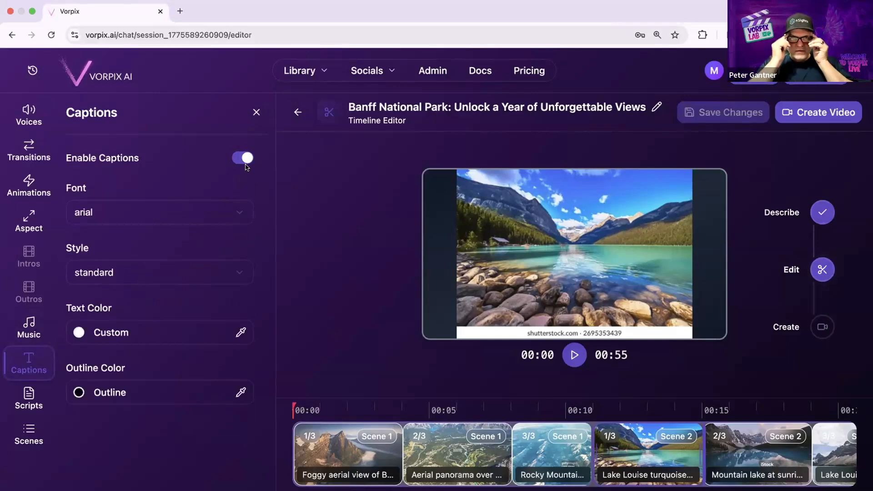
Look over the caption options for font, style, text color and outline color.
click(223, 214)
click(236, 217)
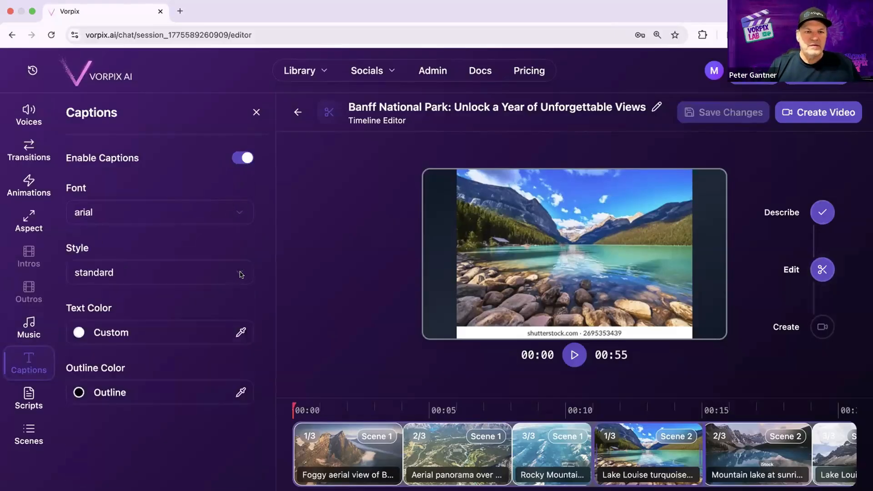
click(240, 274)
click(235, 276)
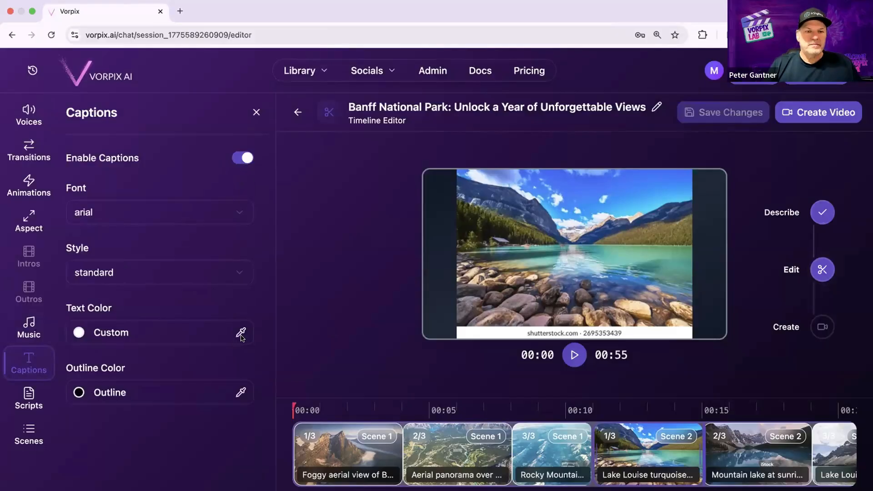
click(241, 334)
click(240, 393)
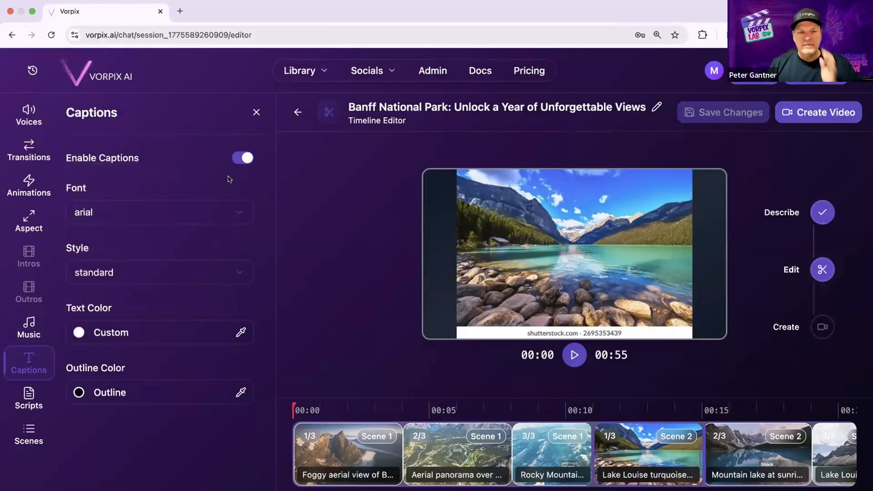
Set the caption text color to black (#000000) and the outline color to white (#ffffff), and save the changes.
click(240, 332)
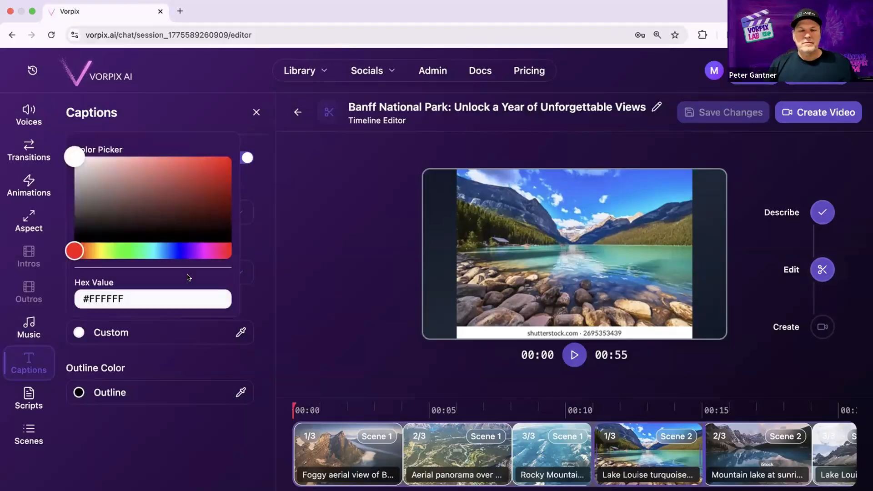
click(75, 240)
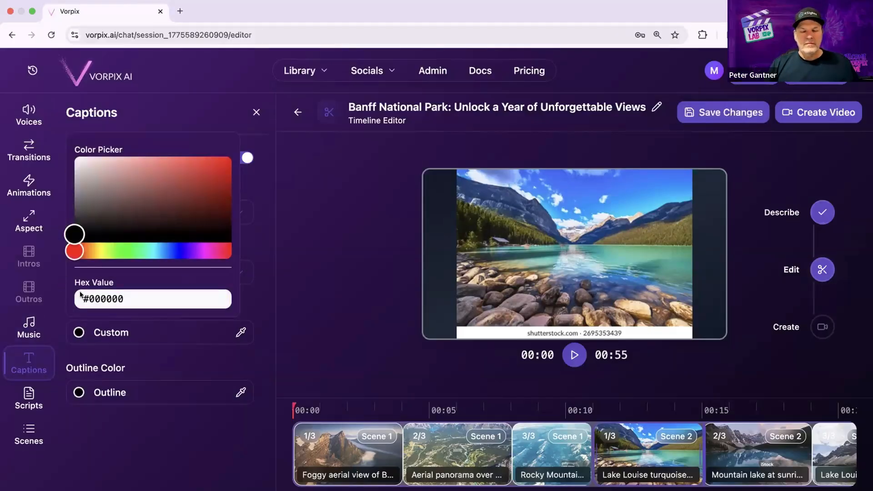
click(240, 392)
click(240, 392)
drag(76, 294, 74, 217)
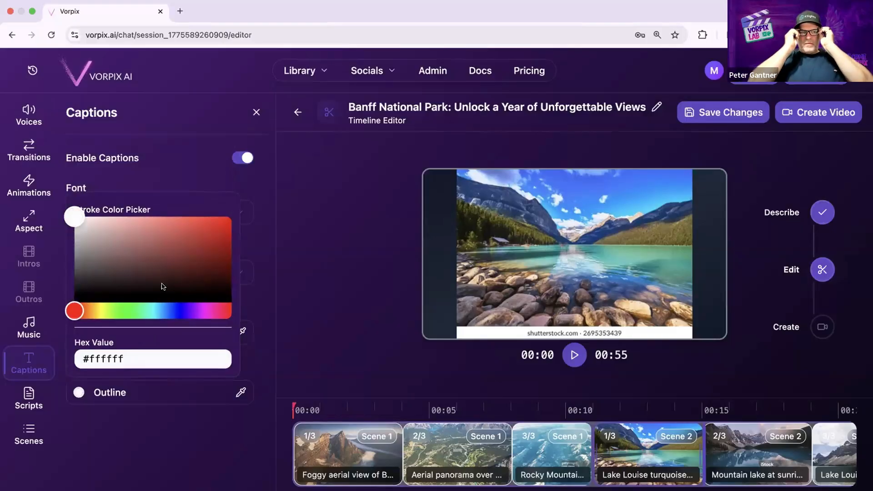
click(241, 357)
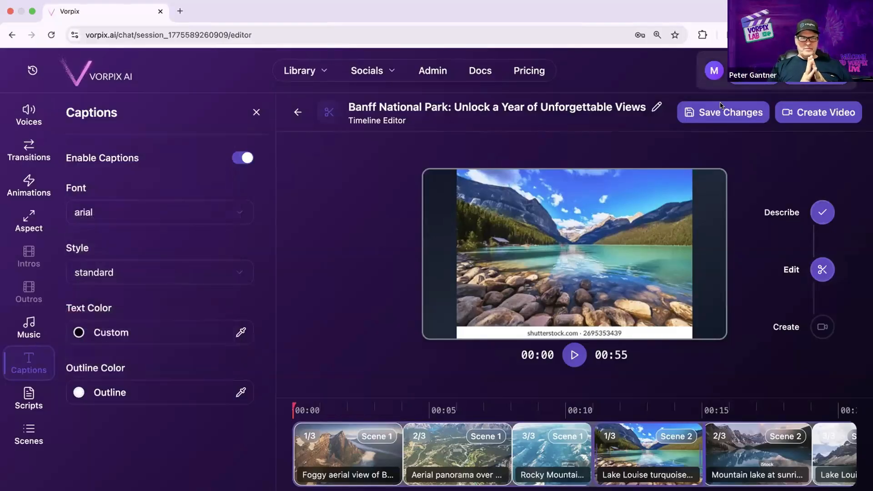
Set the caption font to poppins bold and the style to word by-word, and save the changes.
click(237, 211)
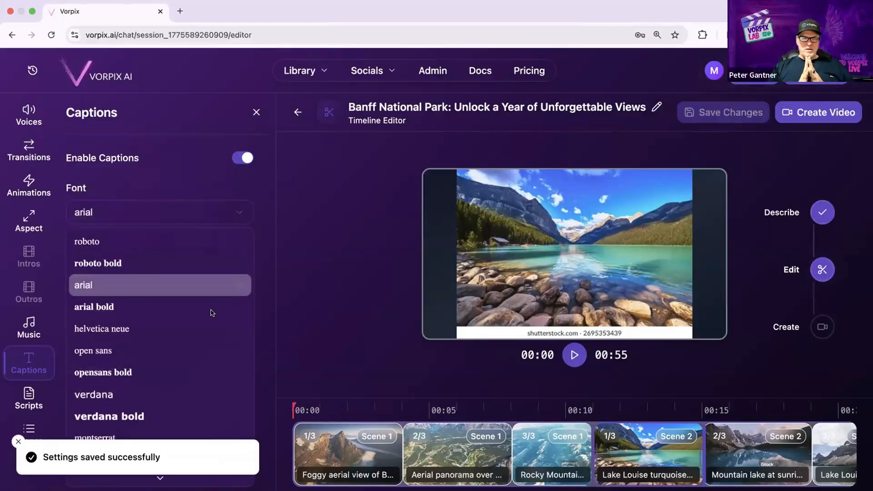
scroll(208, 306, down, 5)
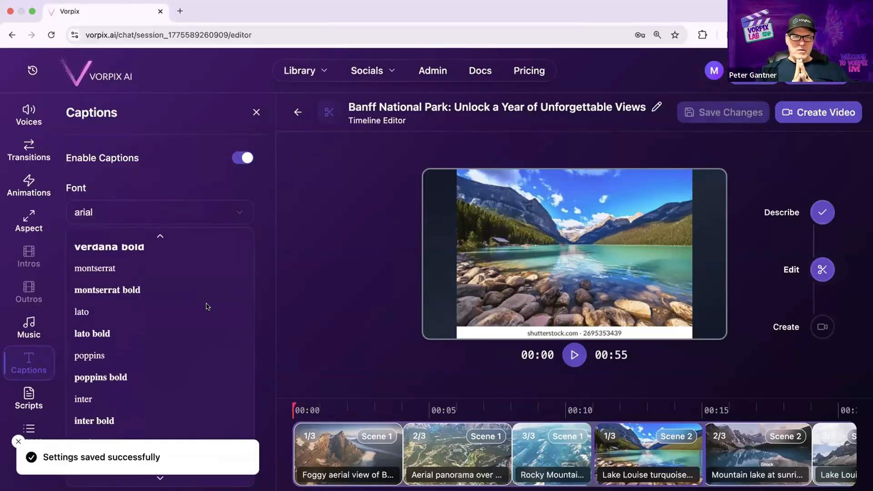
click(99, 373)
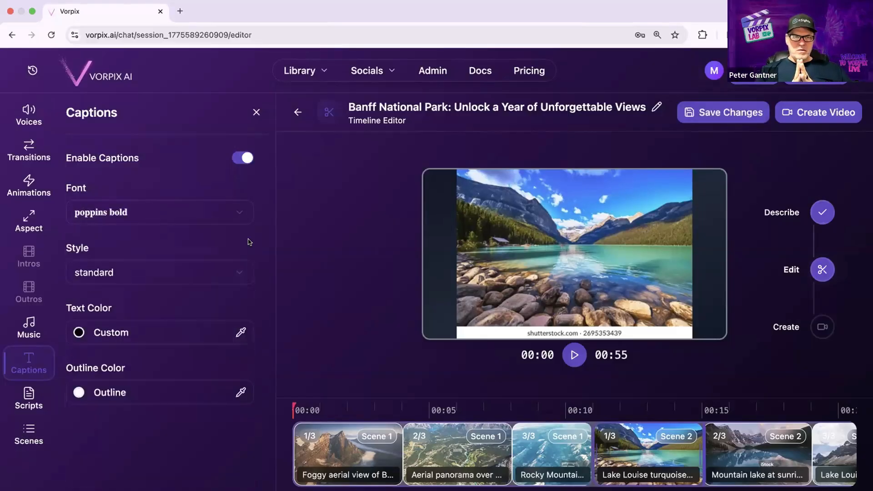
click(236, 276)
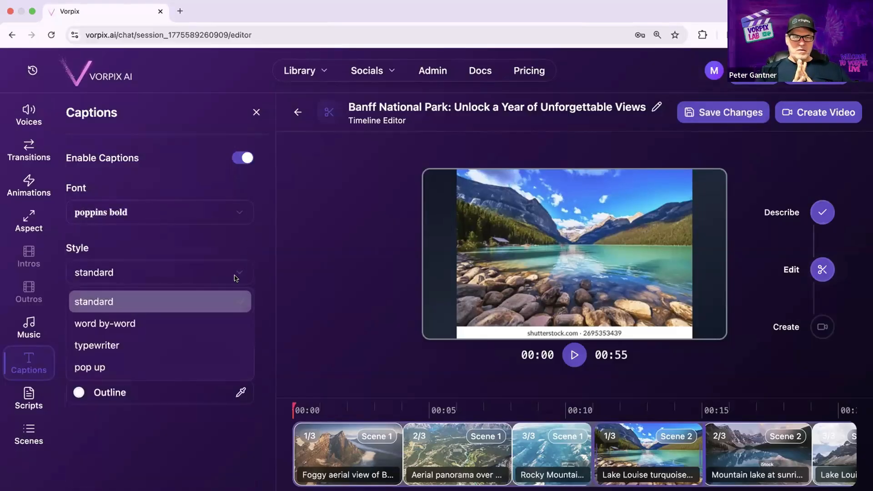
click(114, 324)
click(713, 113)
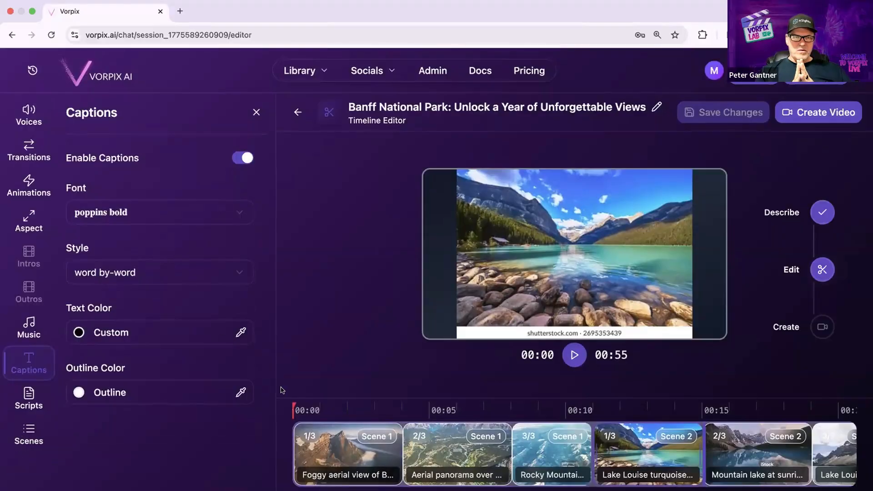
Set the camera movement of Scene 1's first image, the foggy aerial view of Banff mountains, to Pan Left.
click(346, 451)
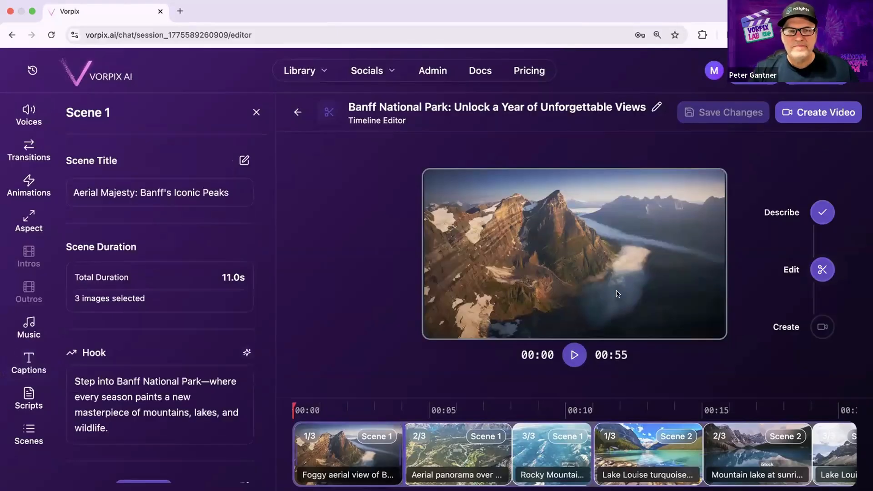
scroll(153, 361, down, 5)
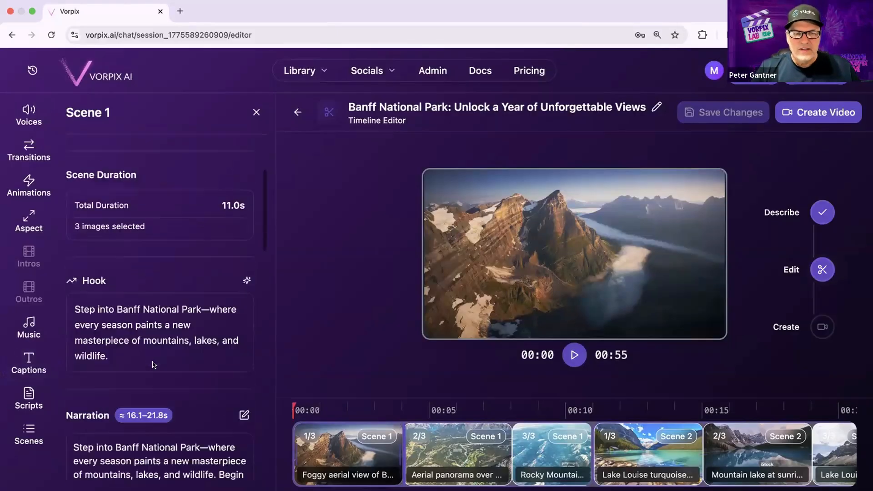
scroll(153, 361, down, 10)
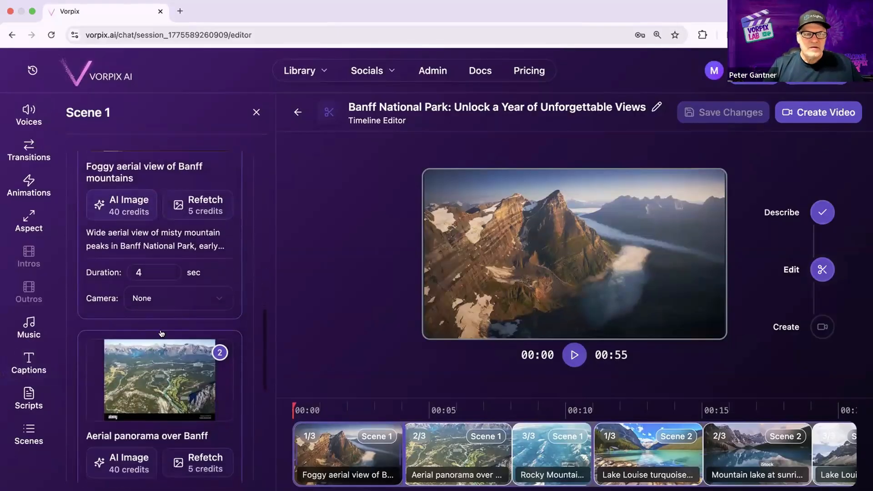
click(222, 300)
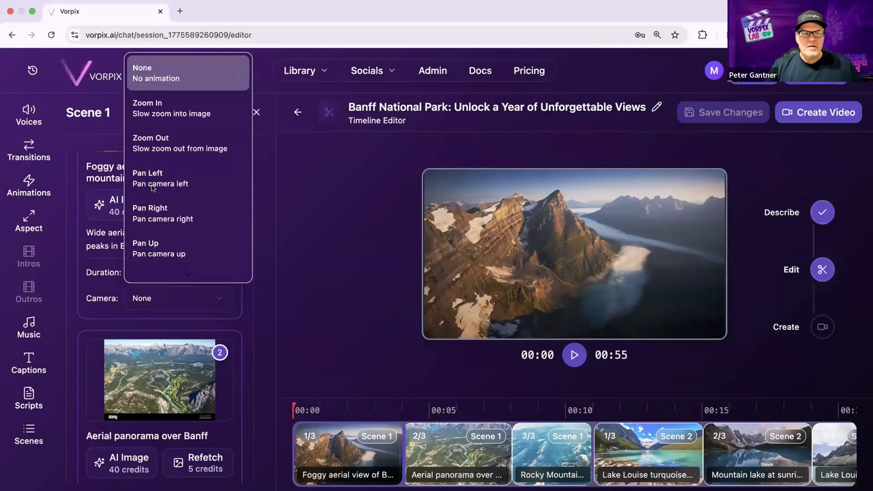
scroll(191, 279, down, 1)
mouse_move(197, 62)
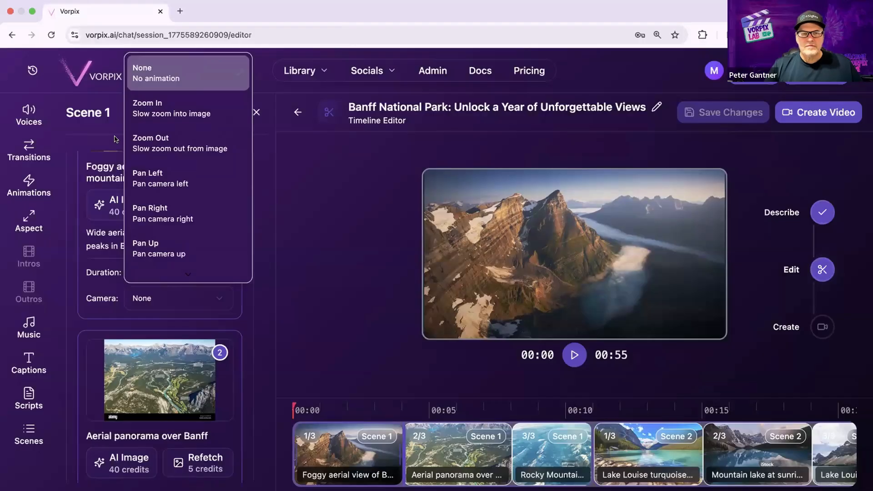
click(162, 181)
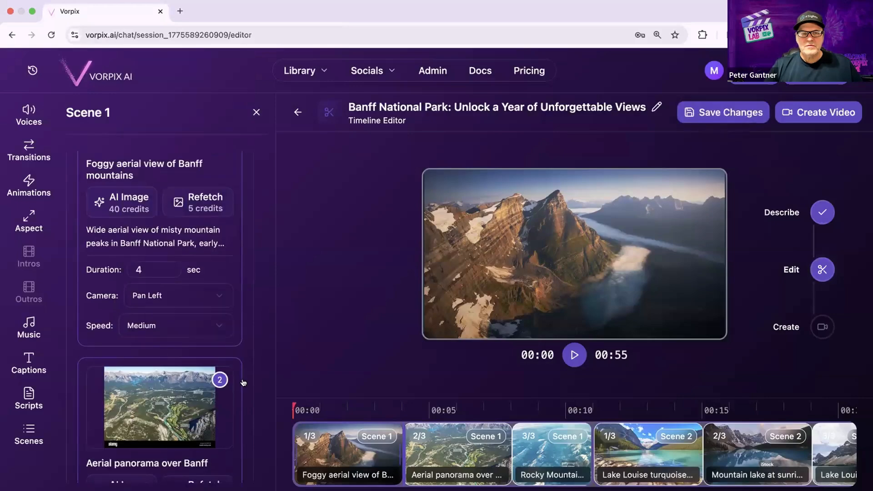
Refetch images for Scene 1's "Aerial panorama over Banff" and replace it with the dusk mountain lake photo showing a yellow kayak.
scroll(243, 383, down, 2)
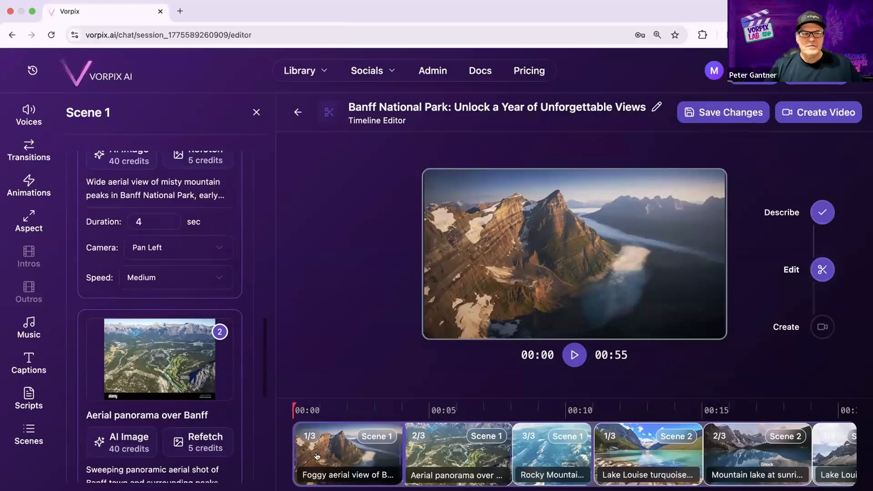
click(463, 463)
scroll(105, 373, down, 3)
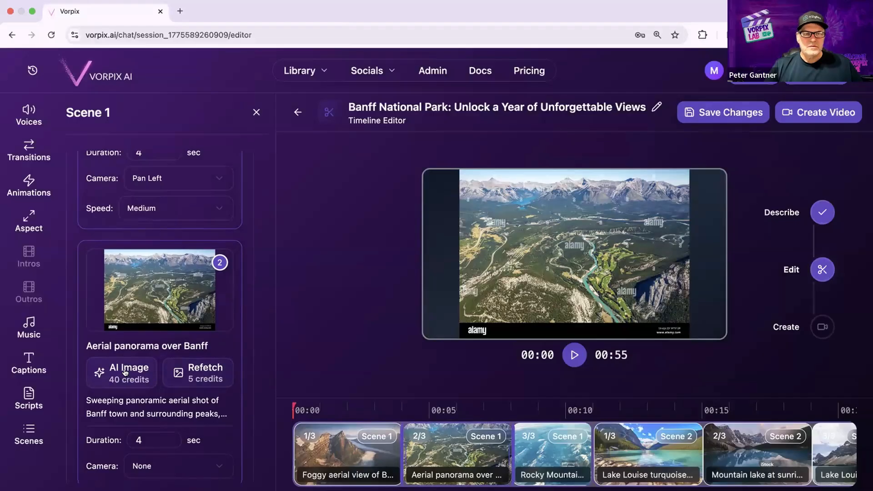
click(199, 370)
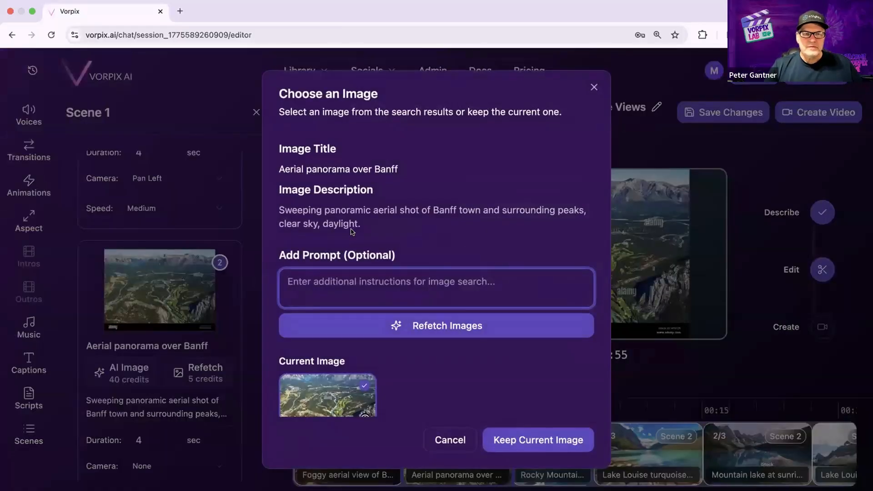
drag(360, 225, 278, 206)
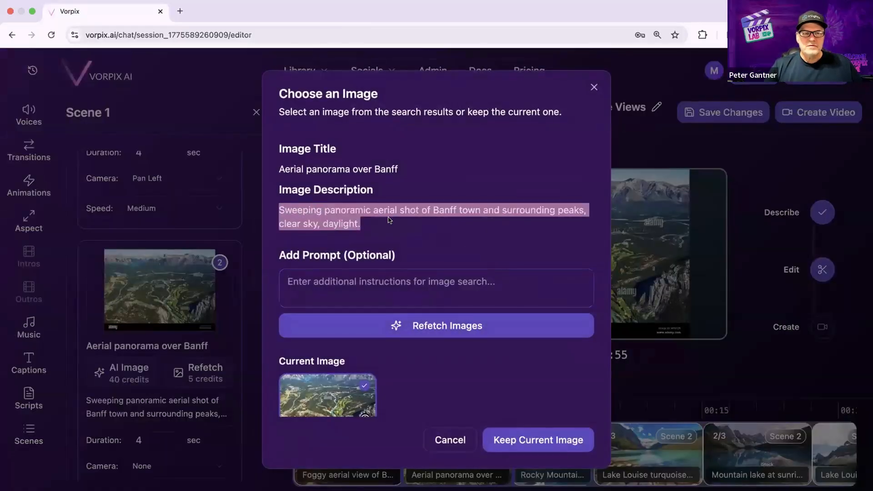
click(350, 223)
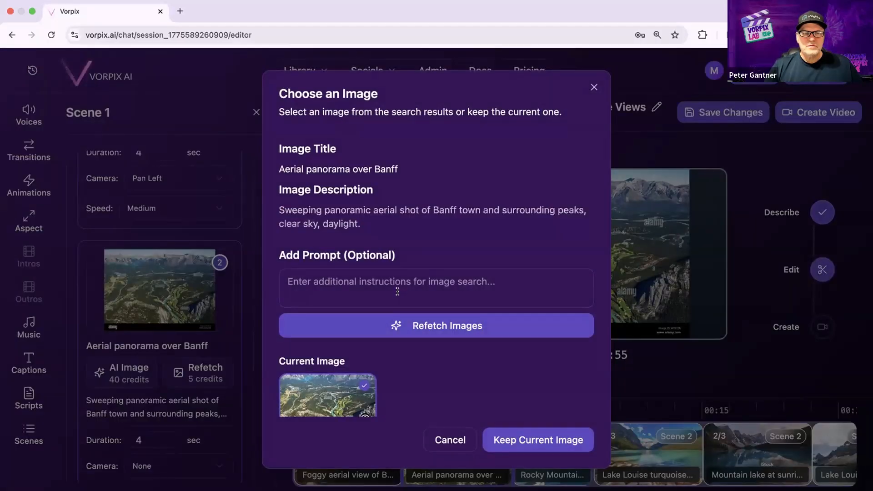
click(423, 325)
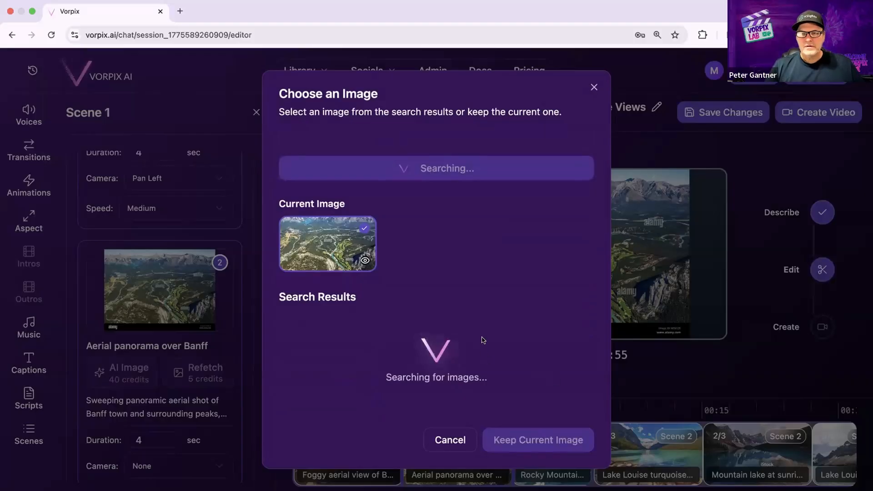
scroll(454, 367, down, 1)
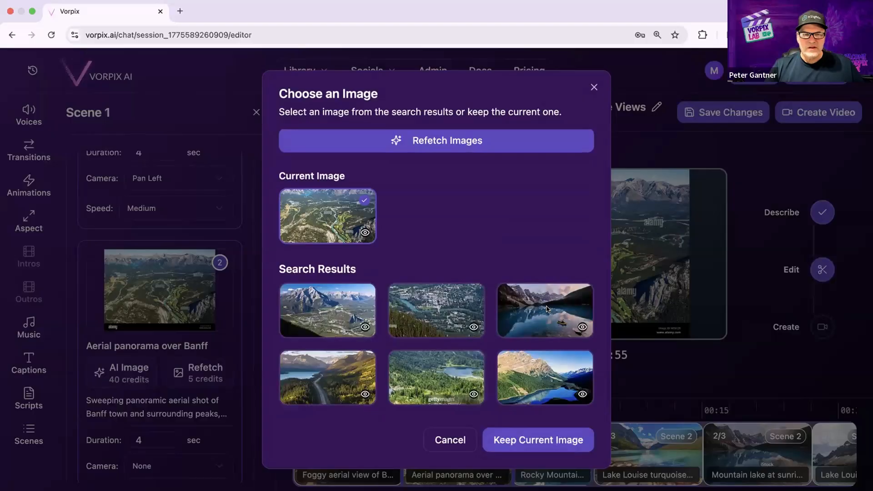
click(547, 309)
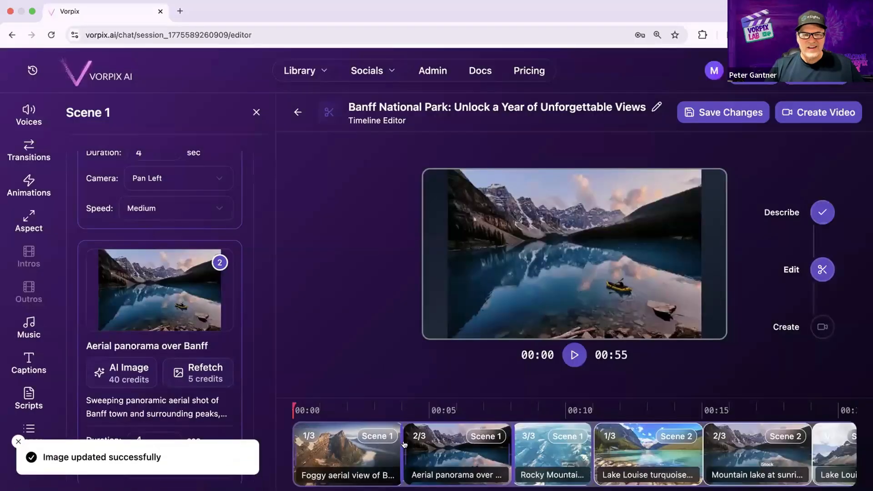
Refetch images for Scene 1's "Rocky Mountains from above" and replace it with the turquoise lake below snowy peaks.
scroll(203, 384, down, 3)
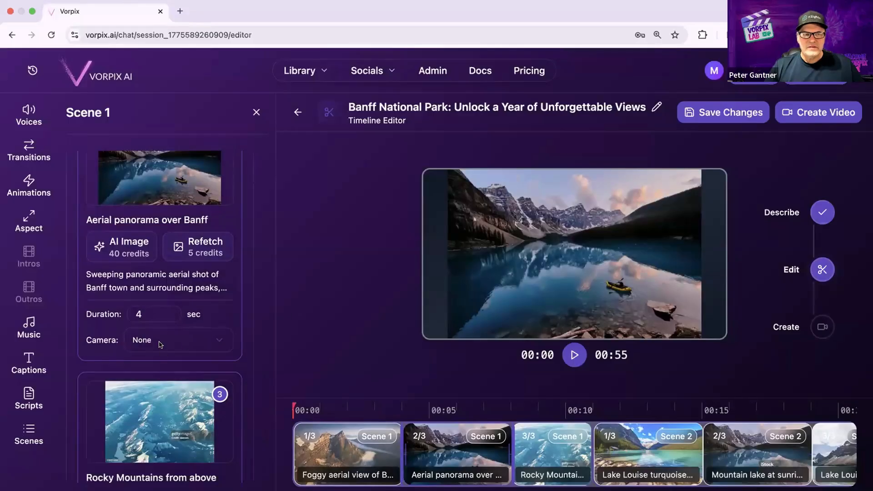
scroll(146, 345, down, 3)
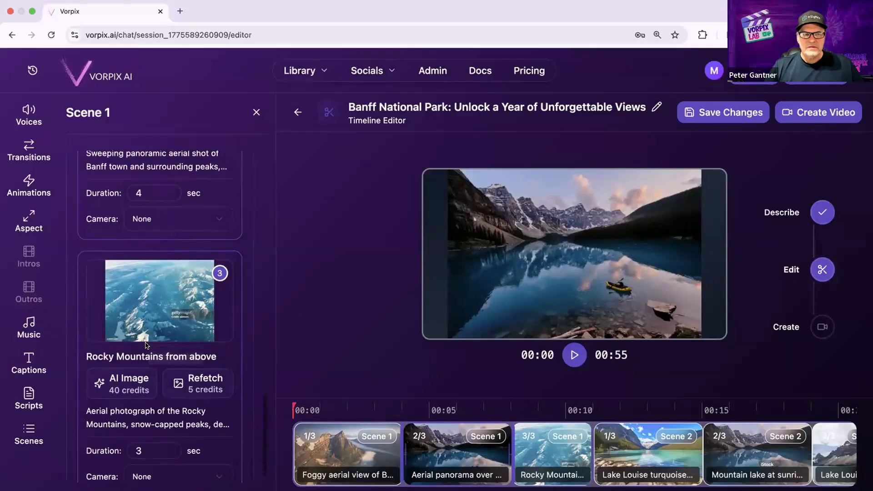
click(544, 452)
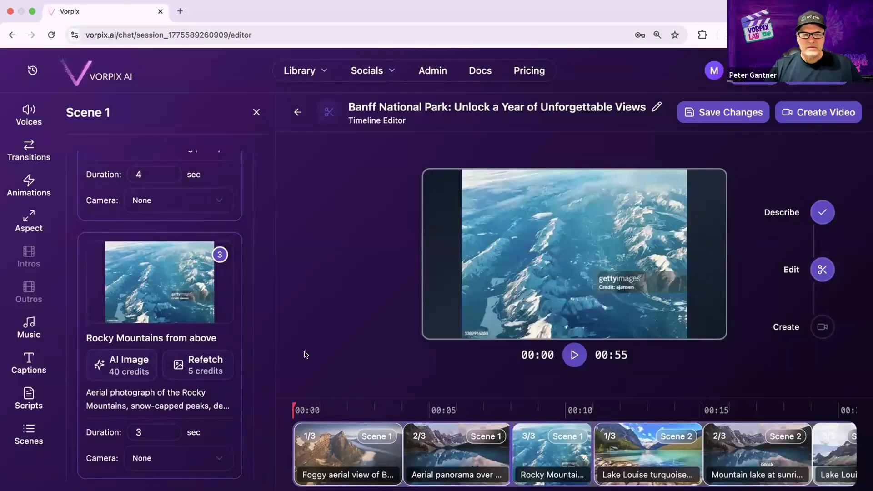
click(200, 364)
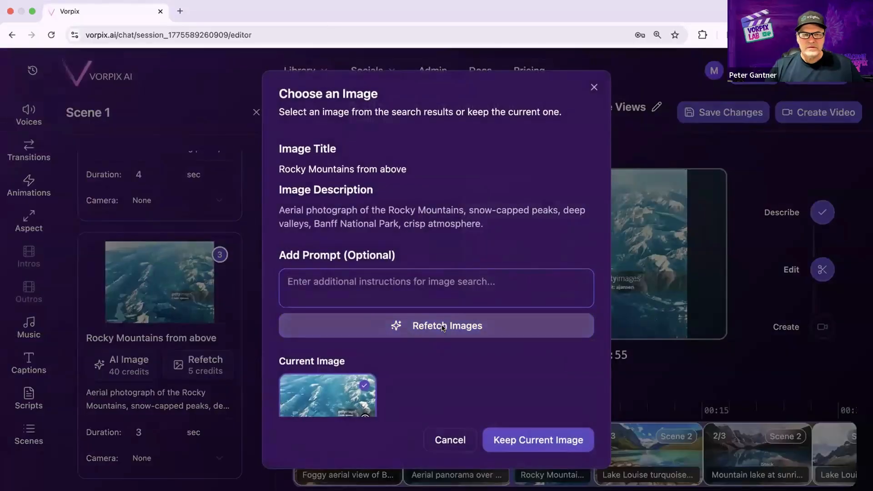
click(443, 326)
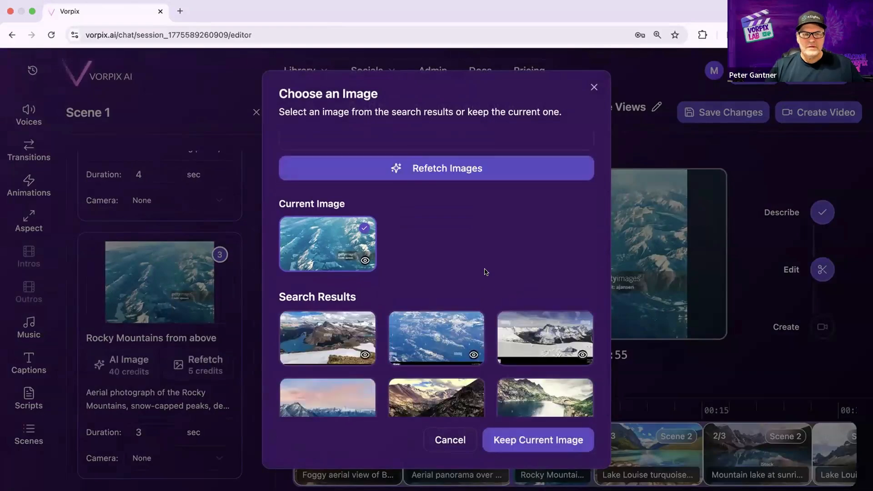
scroll(483, 269, down, 3)
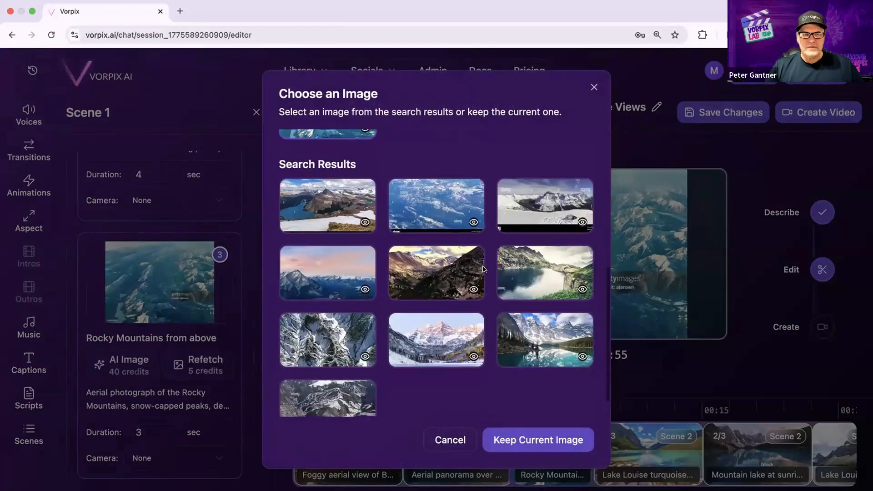
click(535, 332)
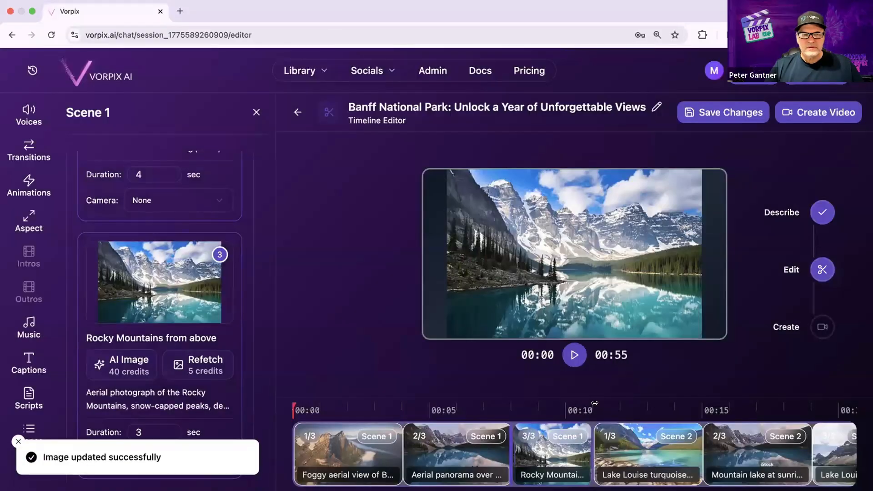
Set the camera movement of Scene 1's third image to Pan Up and save the changes.
scroll(200, 378, down, 1)
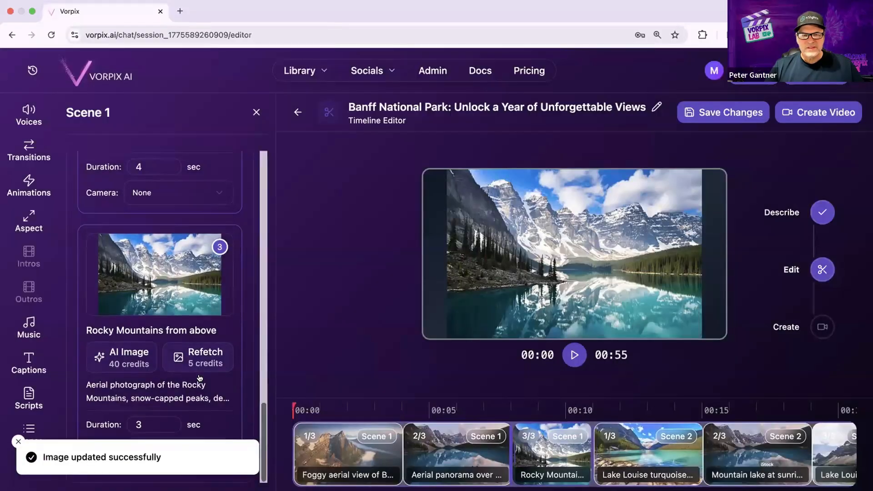
click(224, 453)
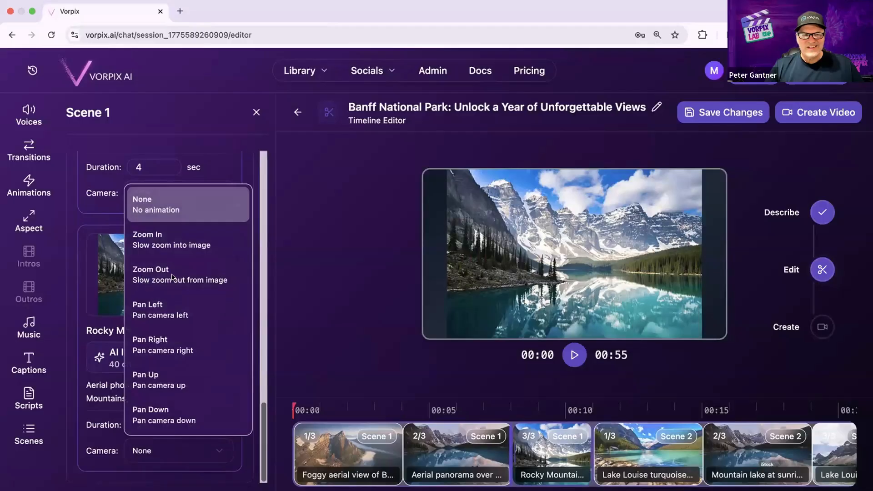
click(167, 381)
click(697, 113)
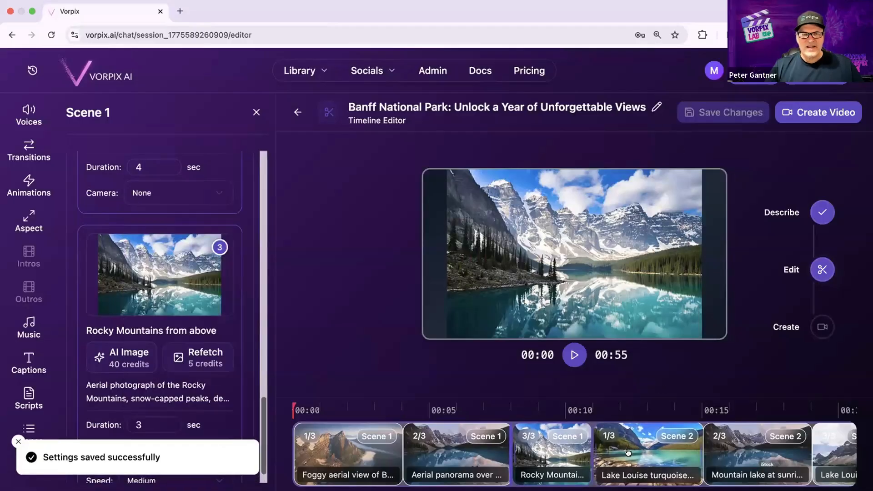
Set the camera movement of Scene 2's first image, "Lake Louise turquoise water", to Pan Up.
click(610, 445)
scroll(177, 310, up, 5)
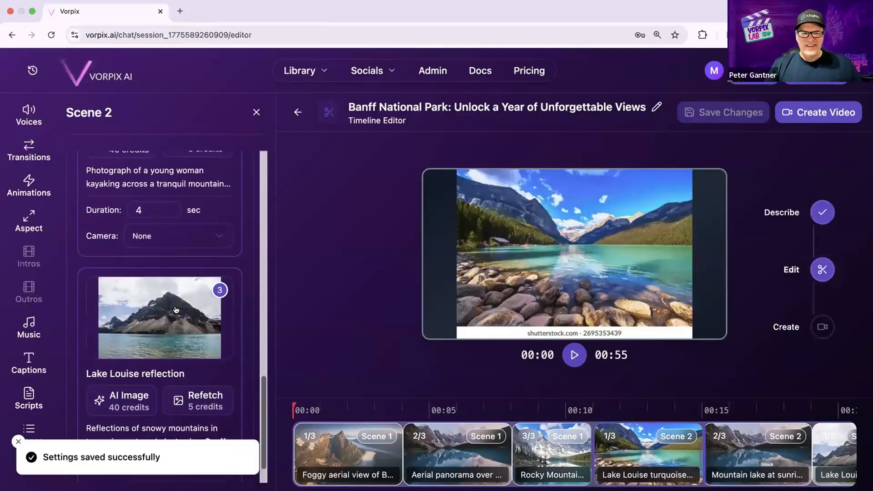
scroll(177, 310, up, 15)
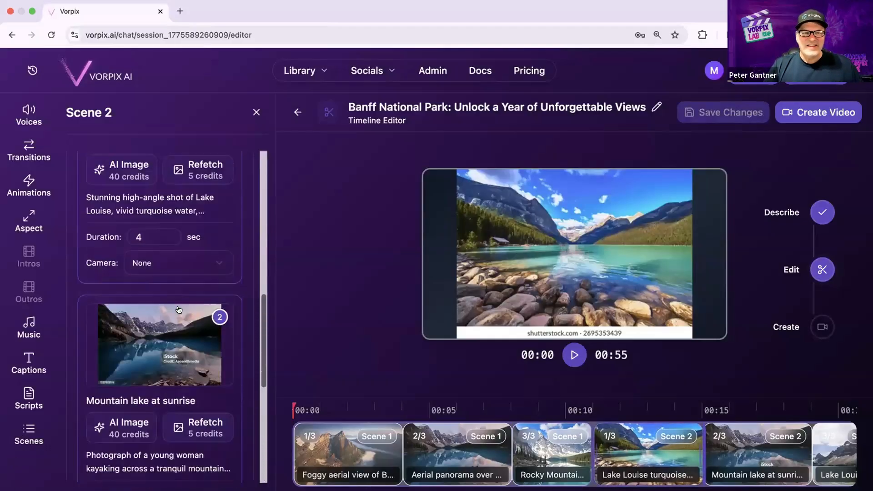
scroll(178, 310, down, 3)
click(177, 377)
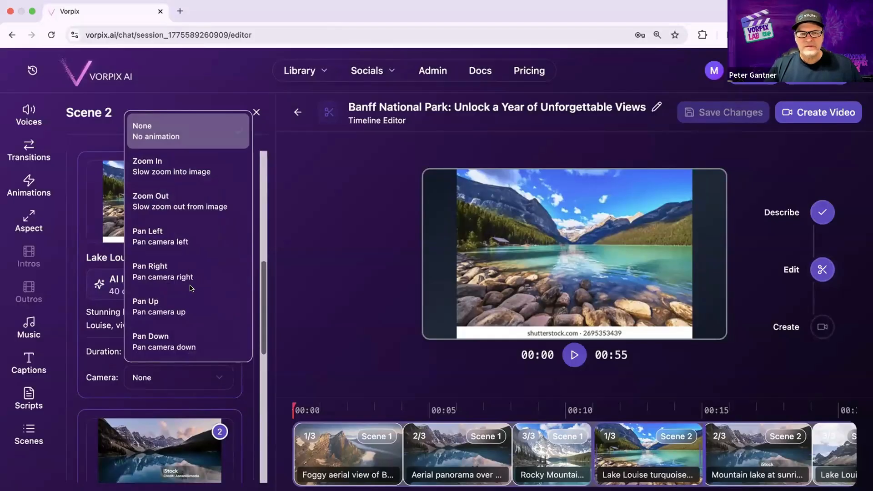
click(143, 199)
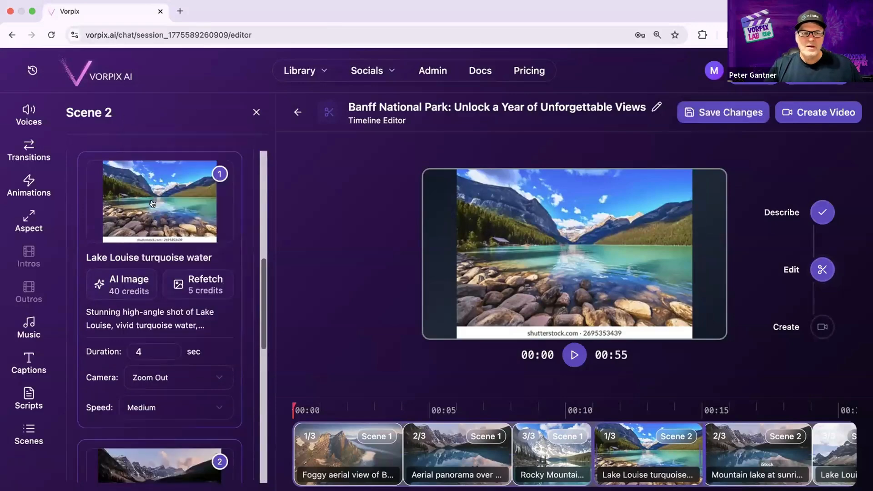
click(214, 374)
click(176, 306)
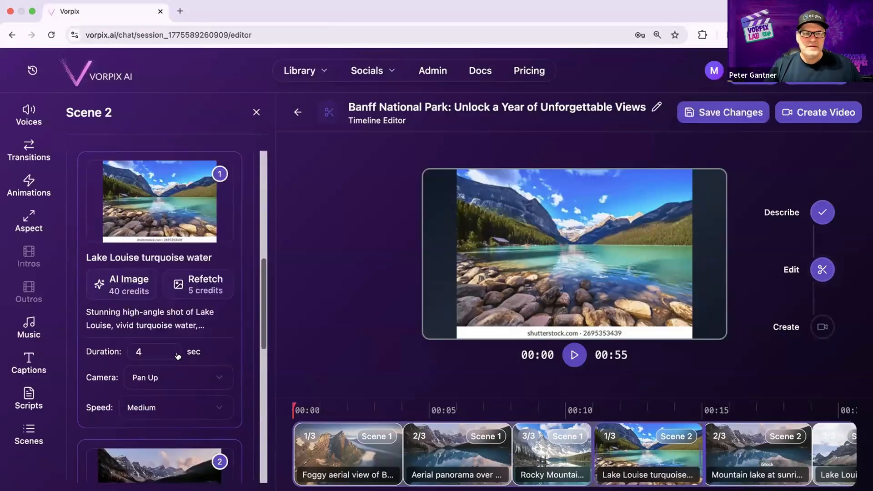
Refetch images for Scene 2's "Mountain lake at sunrise" and replace it with the lake photo showing a yellow kayak on the rocky shore.
scroll(176, 306, down, 5)
click(742, 455)
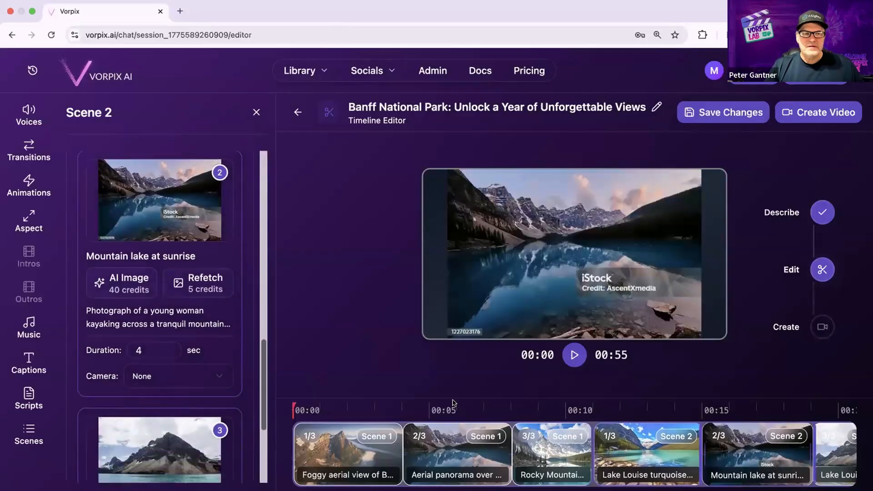
click(199, 284)
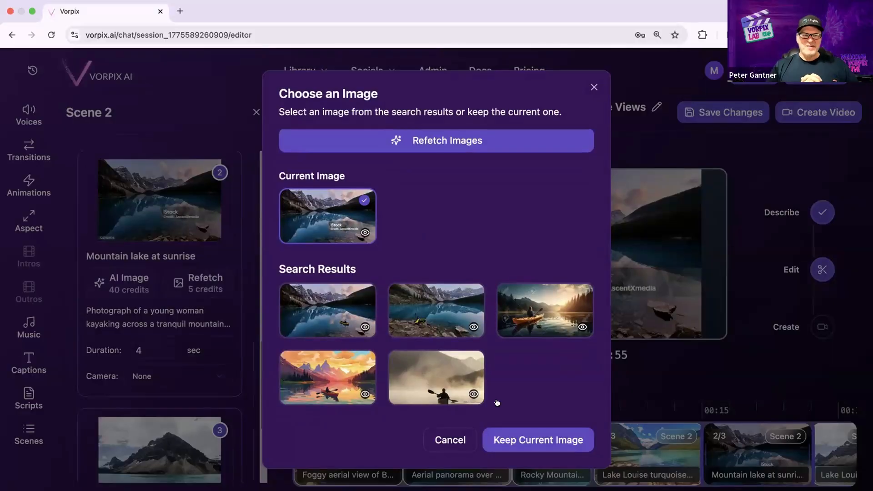
scroll(235, 373, down, 4)
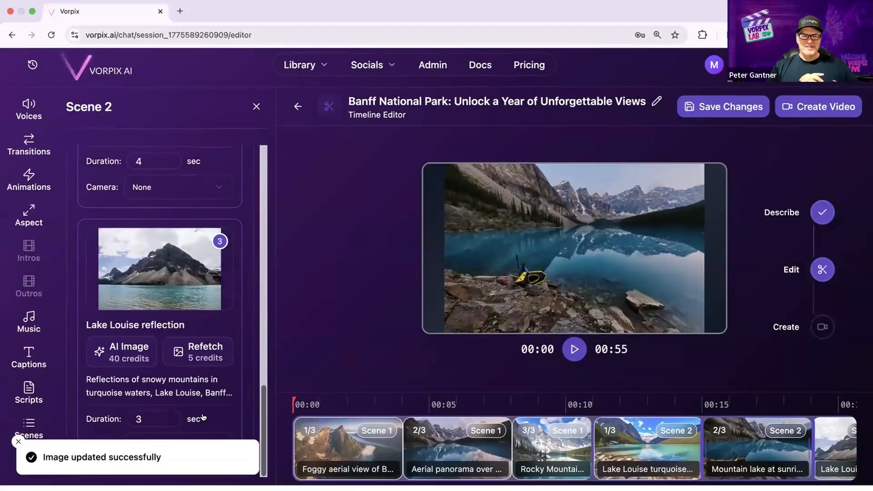
click(20, 440)
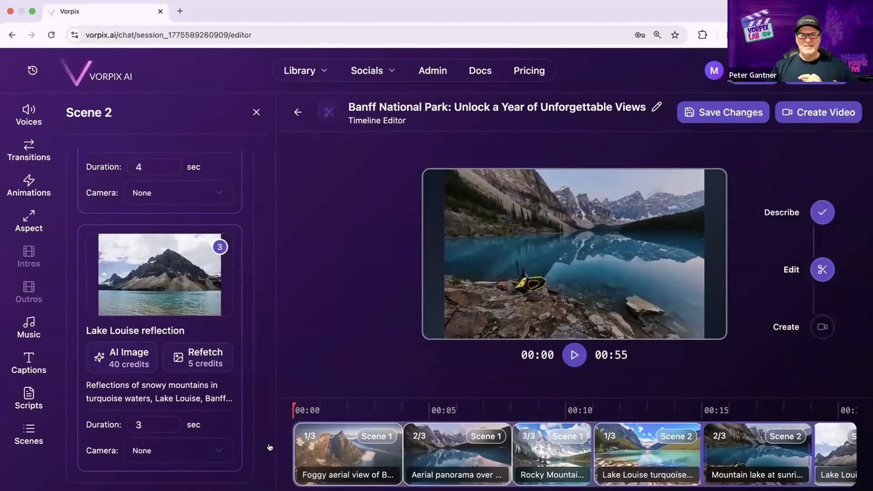
Preview Scene 2's third image, "Lake Louise reflection", and look ahead to the Scene 3 clips on the timeline.
scroll(753, 451, right, 5)
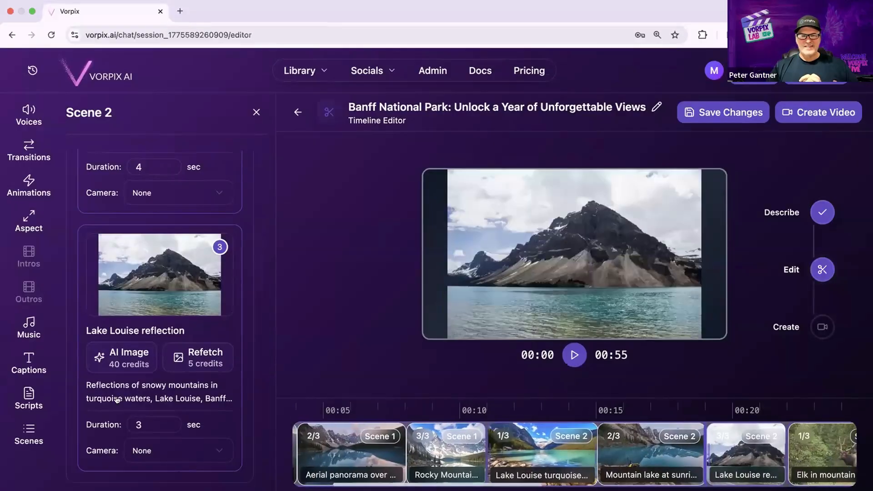
click(767, 448)
scroll(768, 448, right, 5)
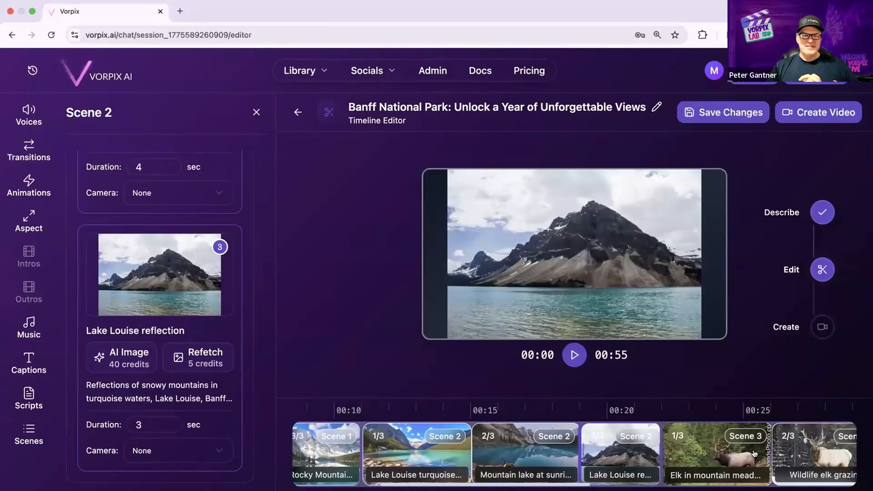
Set the camera movement of Scene 3's first image, "Elk in mountain meadow", to Pan Left.
click(768, 448)
scroll(141, 292, up, 10)
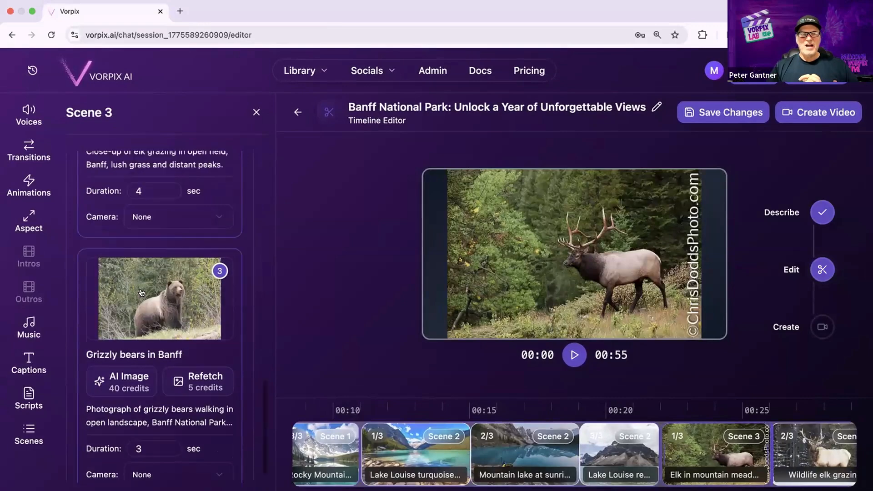
scroll(141, 292, down, 1)
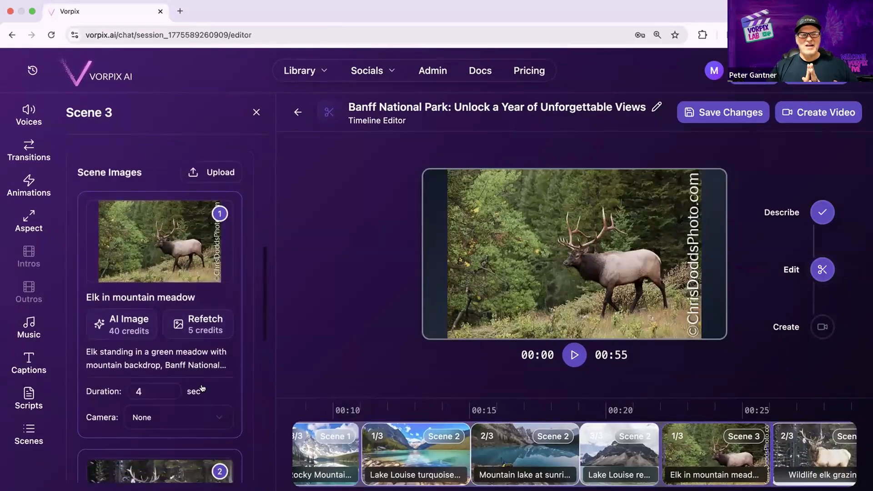
click(209, 414)
click(159, 288)
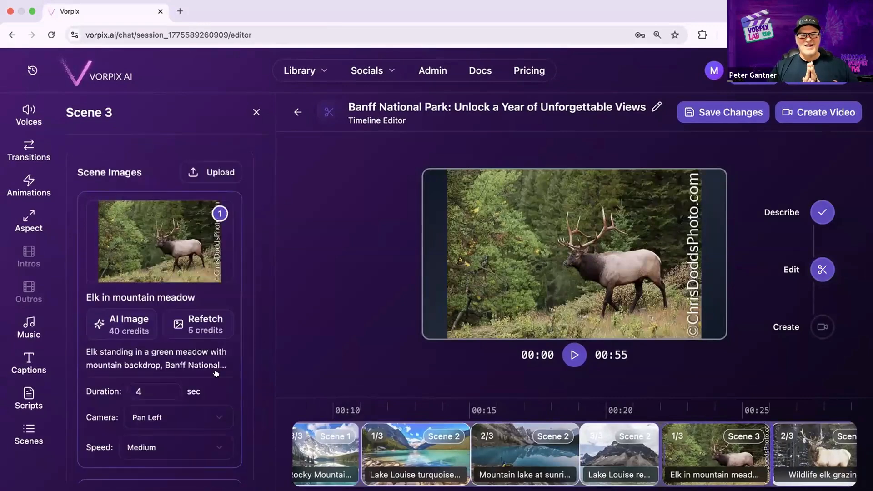
Set Scene 3's "Wildlife elk grazing" image to Pan Up and its "Grizzly bears in Banff" image to Pan Down.
scroll(208, 446, down, 10)
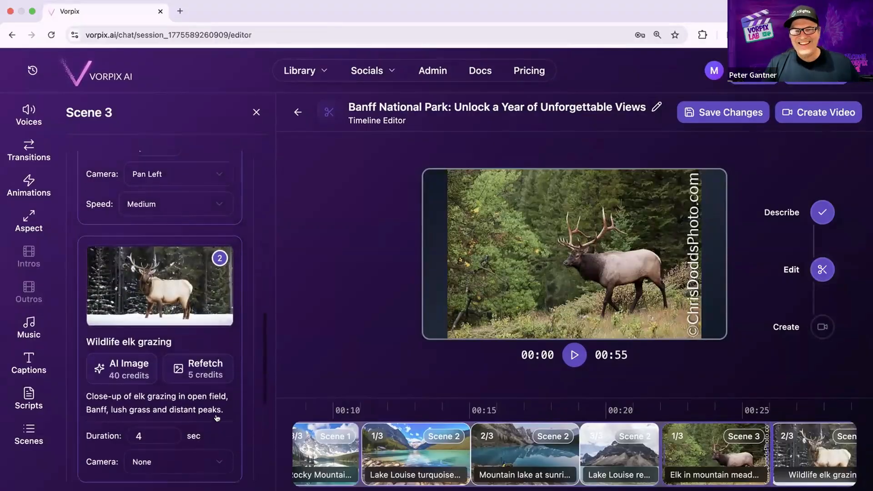
click(212, 451)
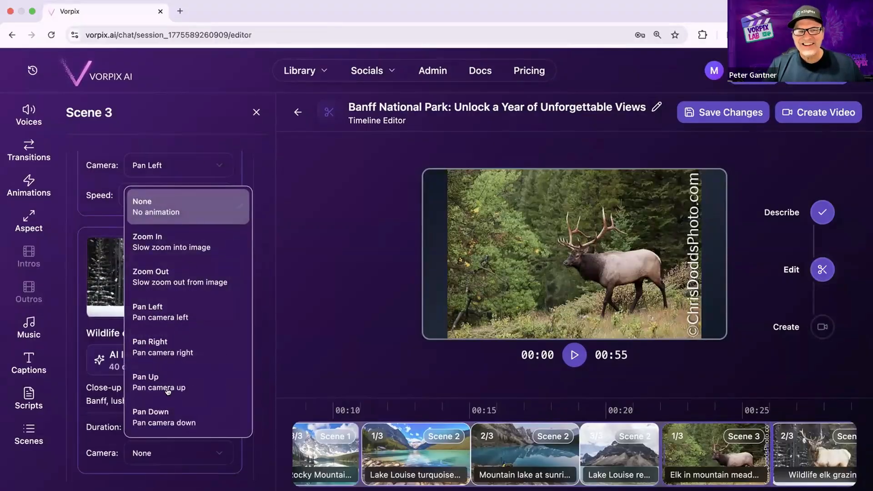
click(167, 387)
scroll(168, 364, down, 5)
click(177, 450)
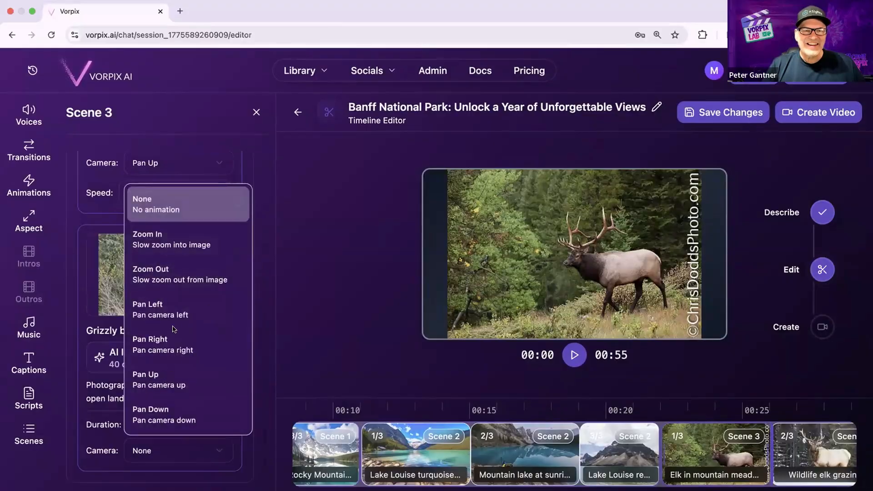
click(186, 411)
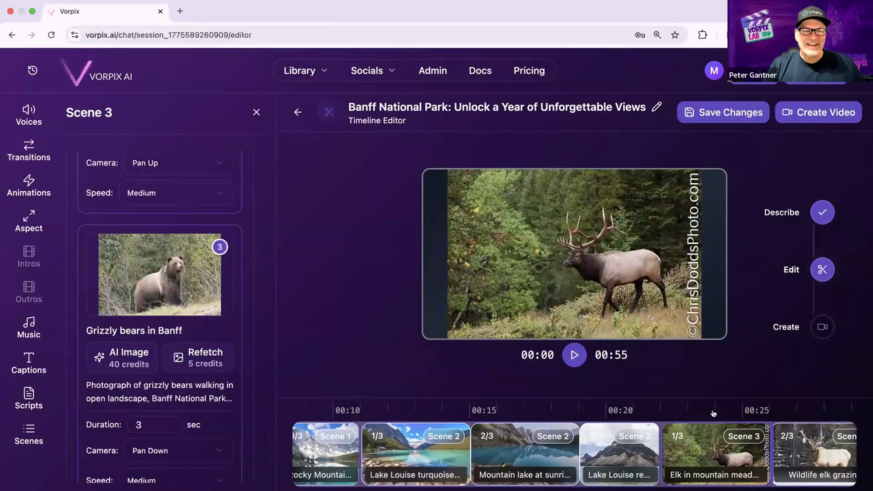
Set the camera movement of Scene 4's second image, "Snowy Howes Peak in winter", to Pan Left.
scroll(731, 437, right, 5)
scroll(731, 437, right, 3)
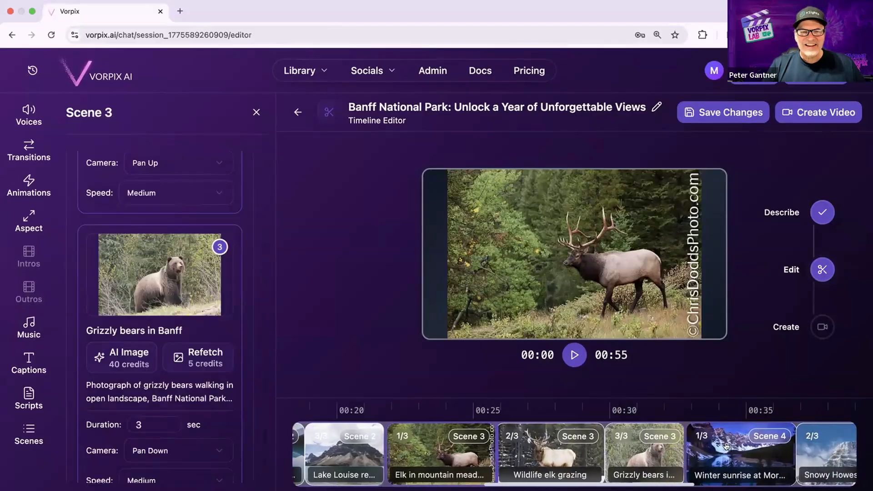
click(668, 435)
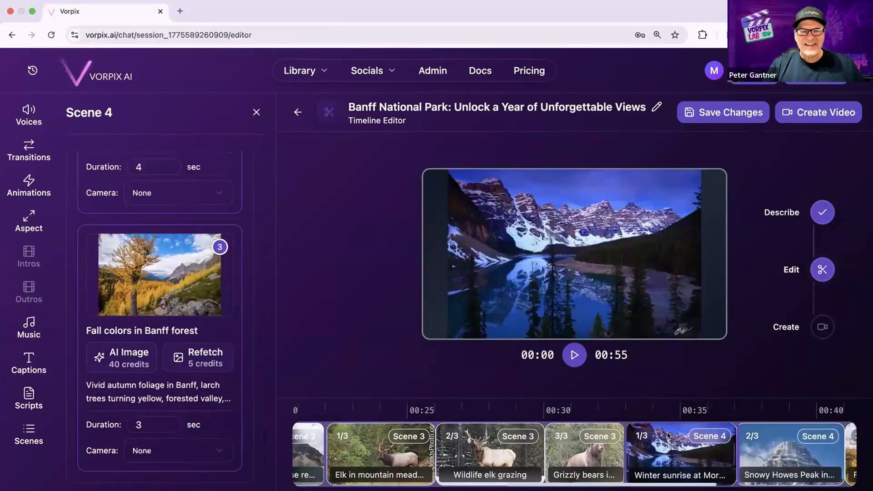
scroll(667, 445, right, 3)
click(666, 456)
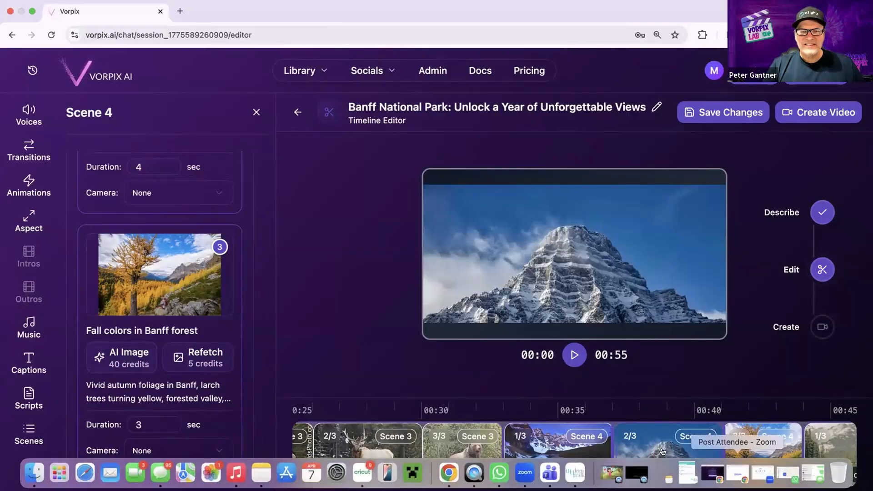
scroll(159, 263, up, 4)
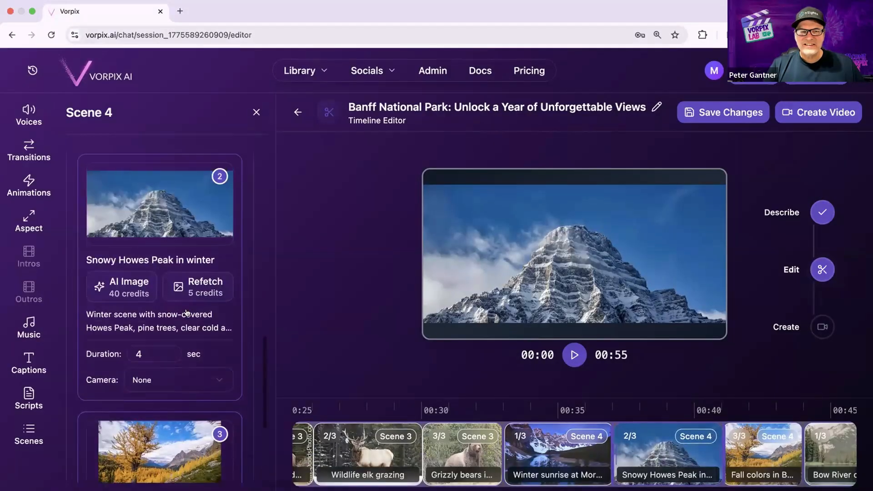
click(221, 379)
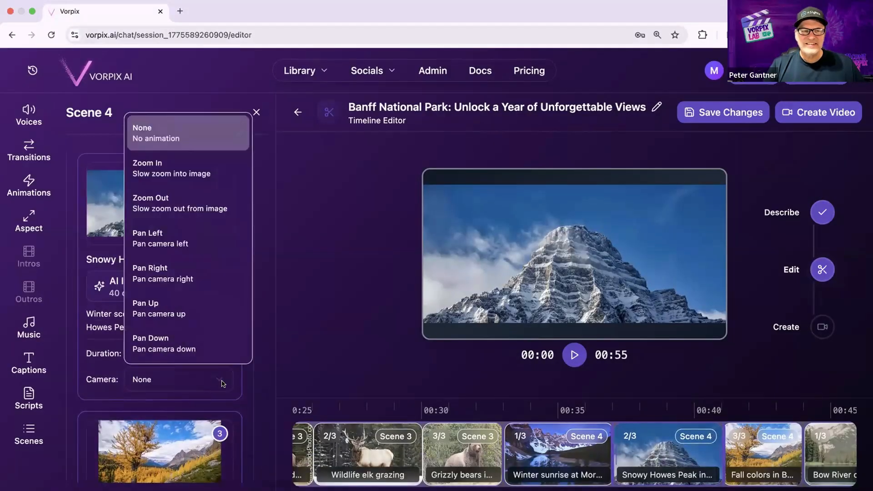
click(164, 241)
Set the camera movement of Scene 4's third image, "Fall colors in Banff forest", to Zoom Out.
scroll(141, 342, down, 5)
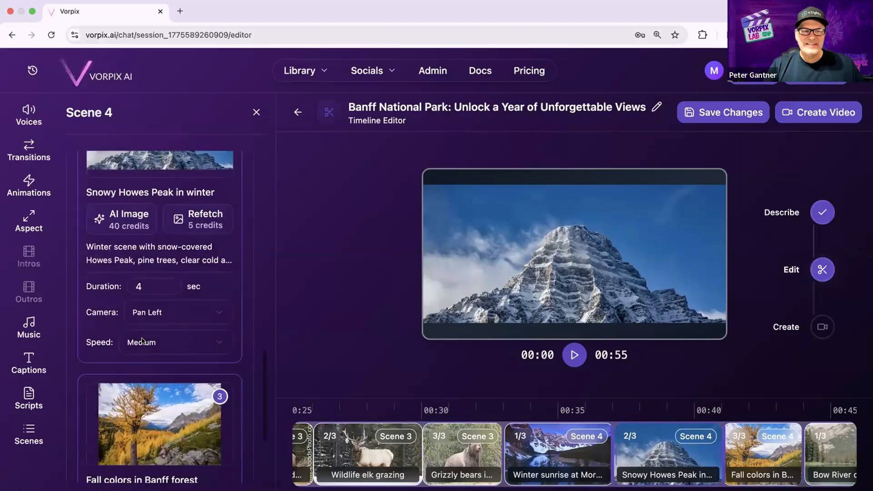
scroll(218, 448, down, 3)
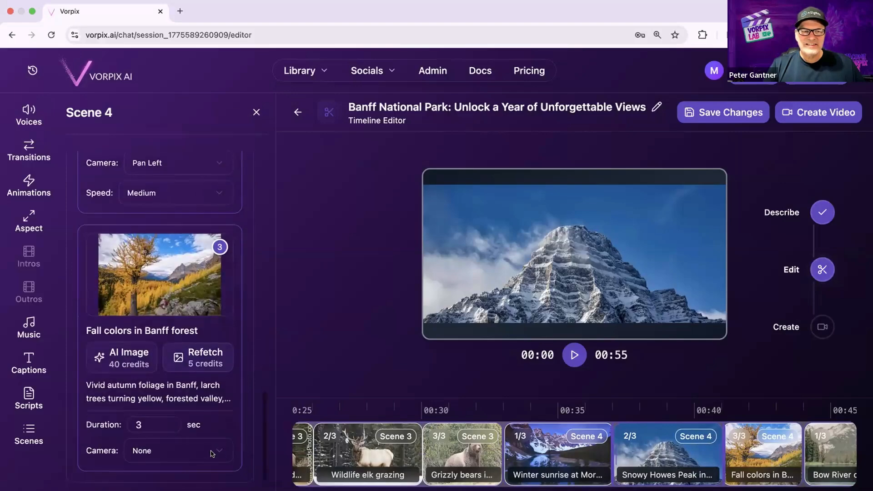
click(213, 451)
click(167, 279)
Set the camera movement of Scene 5's second image, the sunrise over Mount Temple, to Zoom In and save the changes.
scroll(714, 461, right, 6)
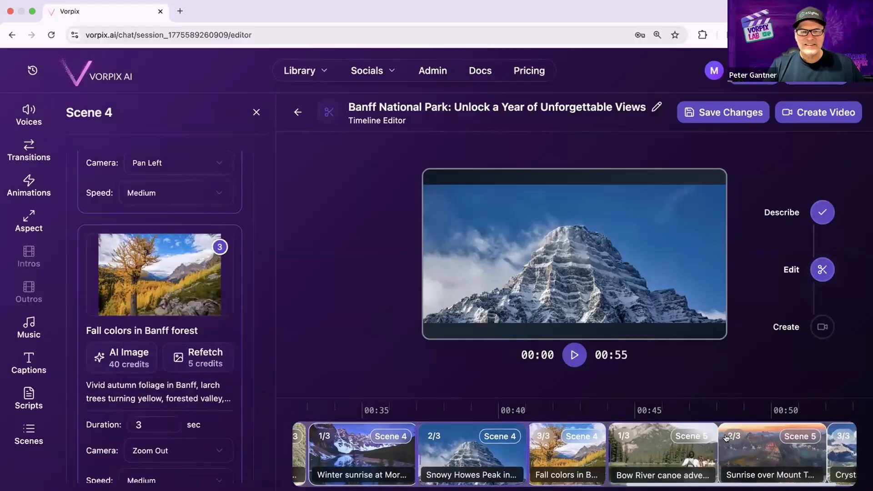
click(673, 460)
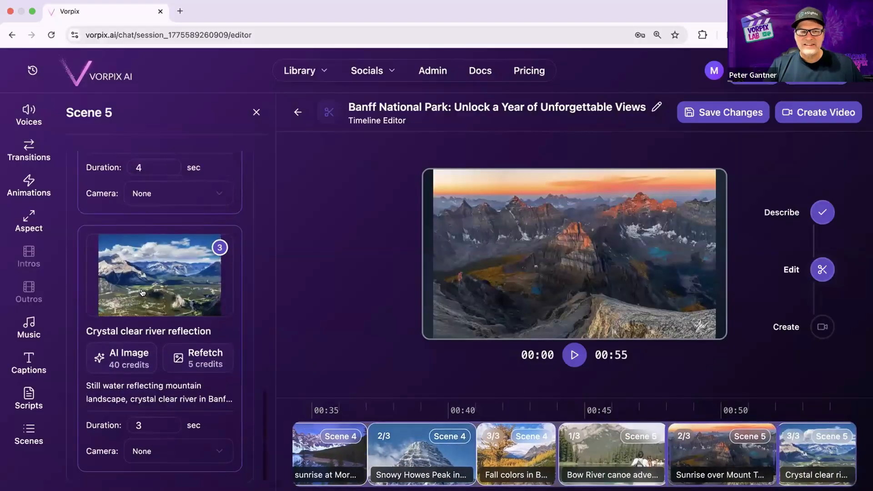
scroll(182, 213, up, 1)
click(180, 209)
click(203, 280)
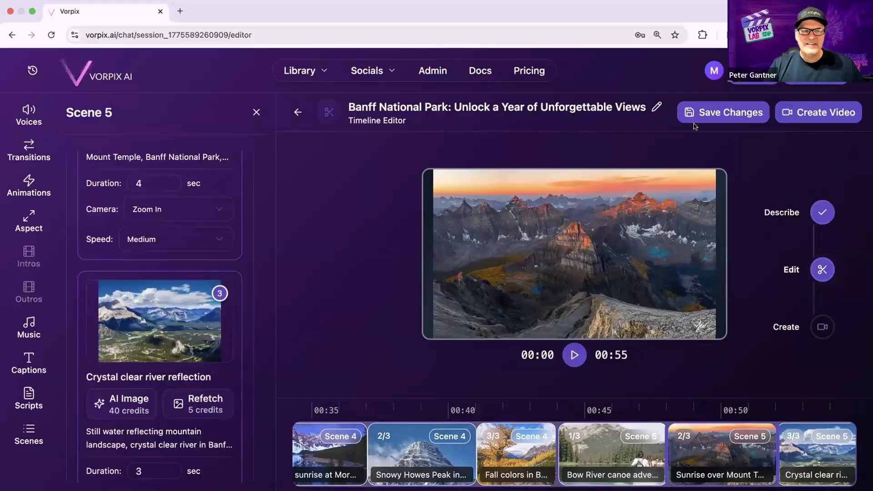
click(719, 111)
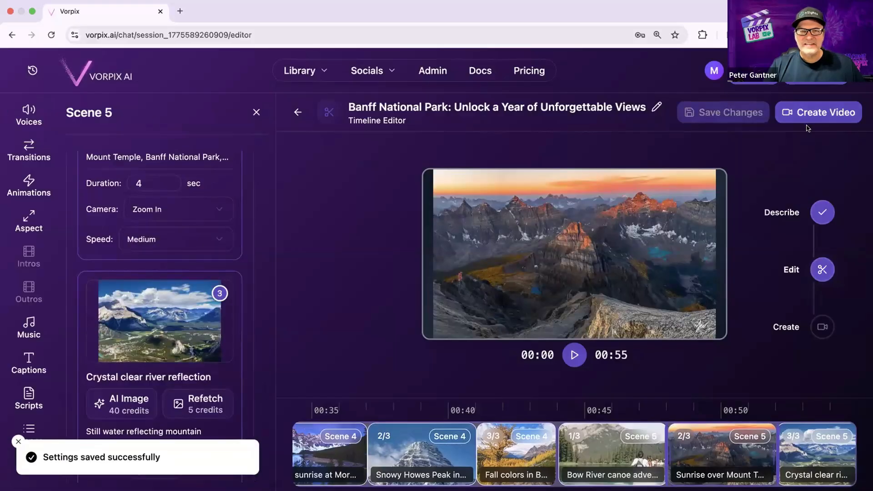
Create the Banff video, play the finished result in full screen, and leave full screen at its end.
click(814, 115)
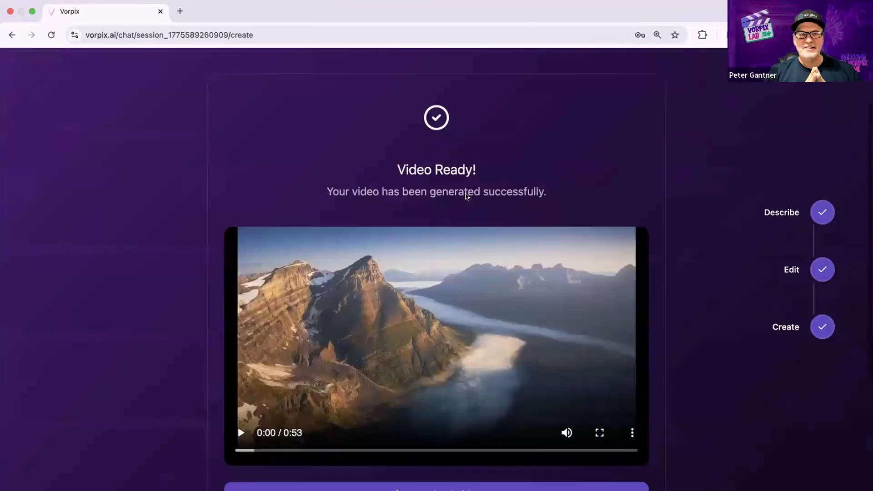
scroll(567, 278, down, 4)
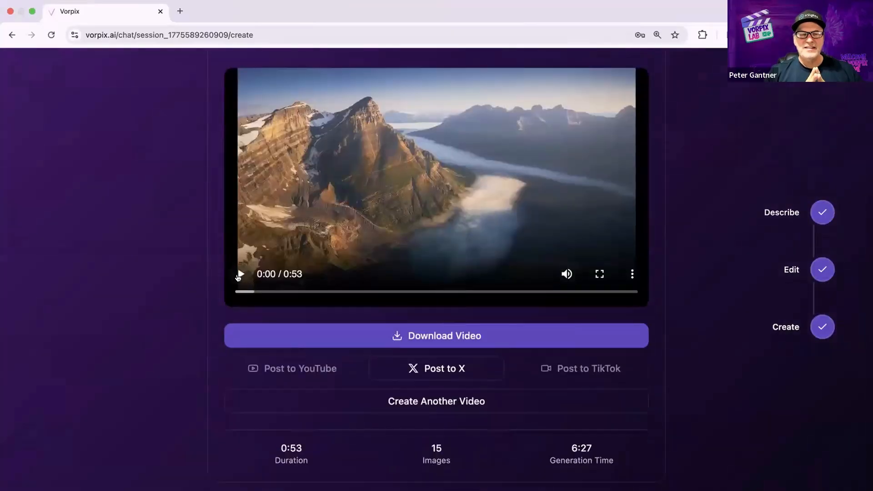
click(239, 275)
click(600, 275)
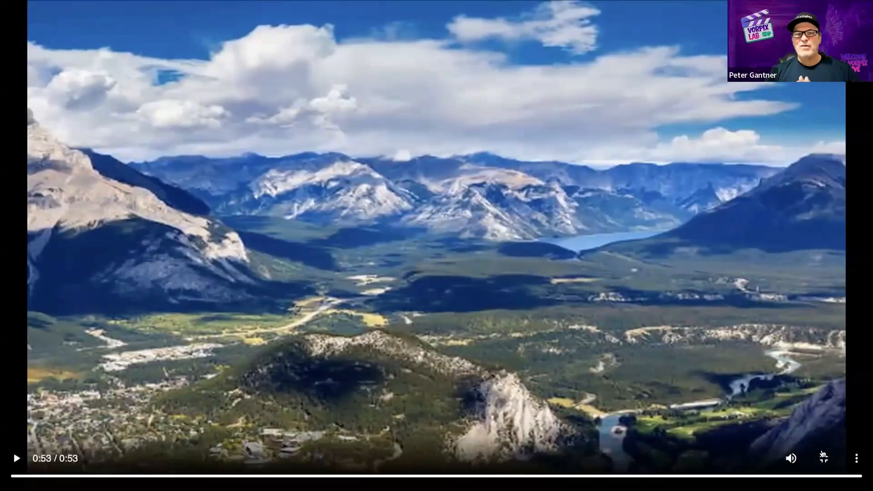
click(823, 458)
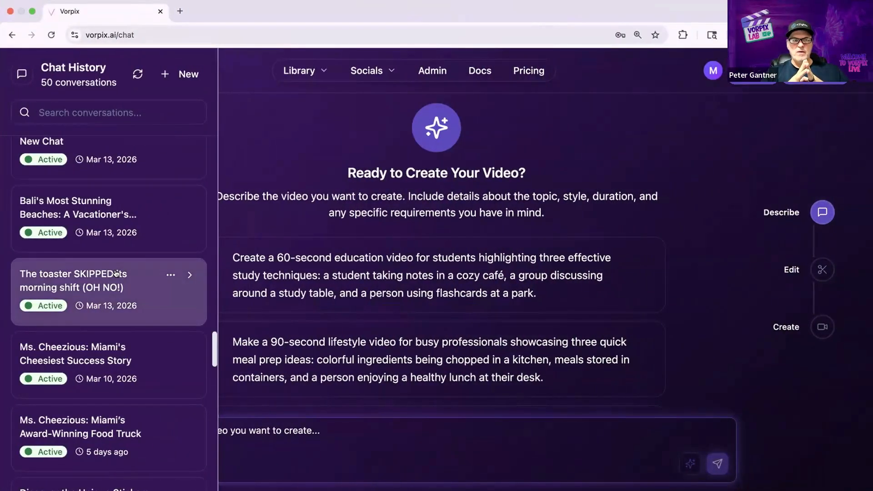
Open the past conversation "The toaster SKIPPED its morning shift (OH NO!)" in the Timeline Editor.
click(113, 275)
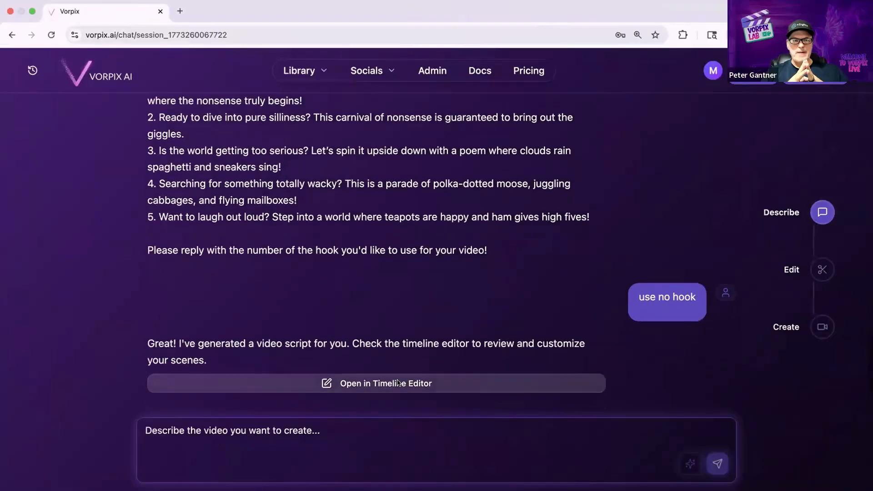
click(397, 383)
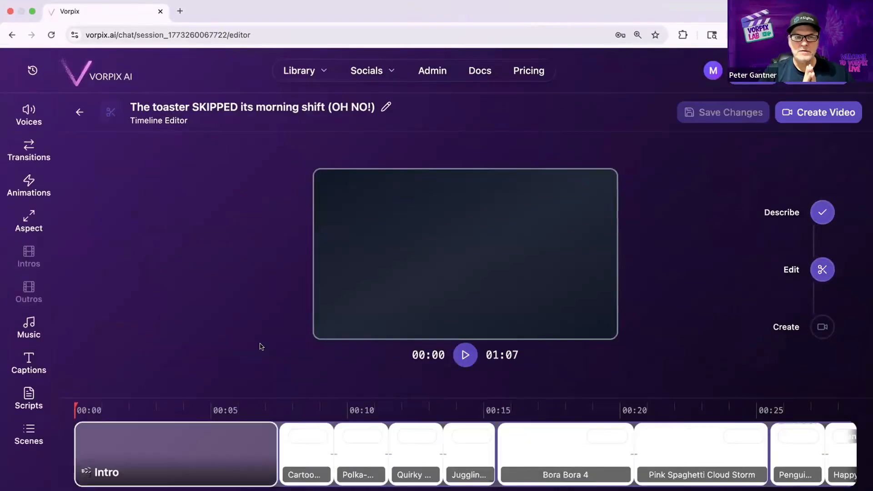
scroll(319, 455, right, 5)
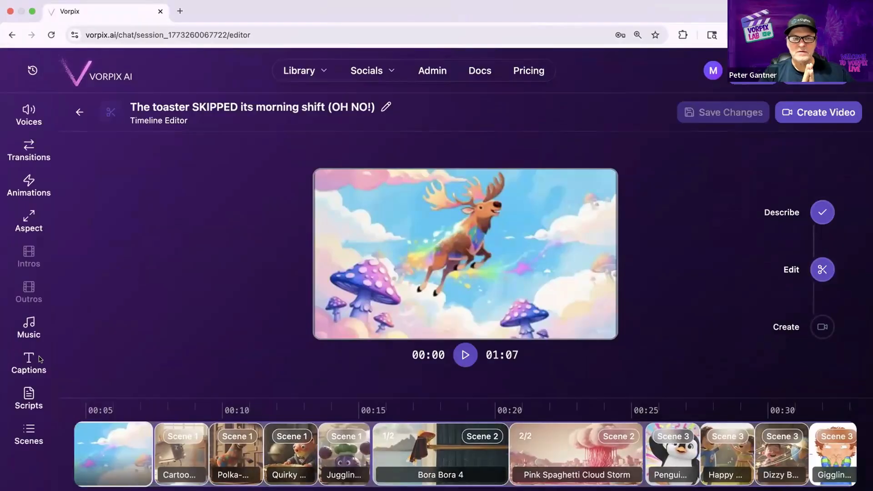
Generate an AI image for Scene 1's "Cartoon Toaster Dancing" with the added prompt "I want a puppy blowing bubbles".
click(197, 440)
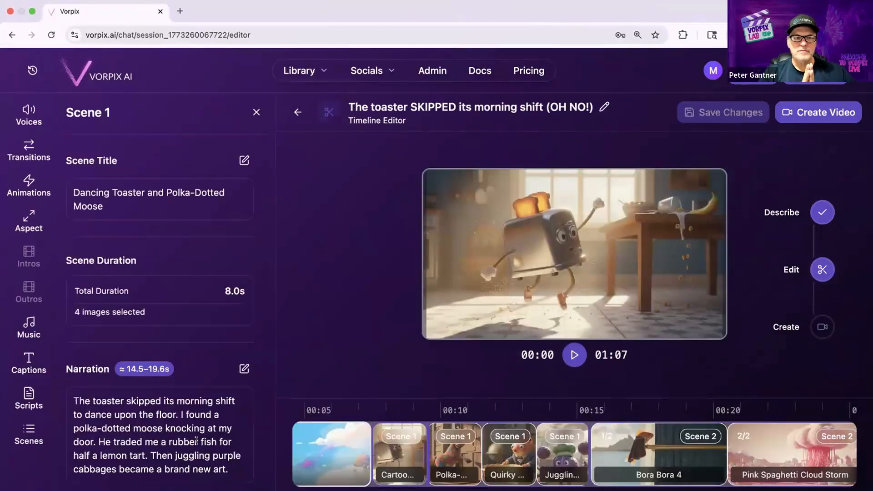
scroll(186, 318, down, 10)
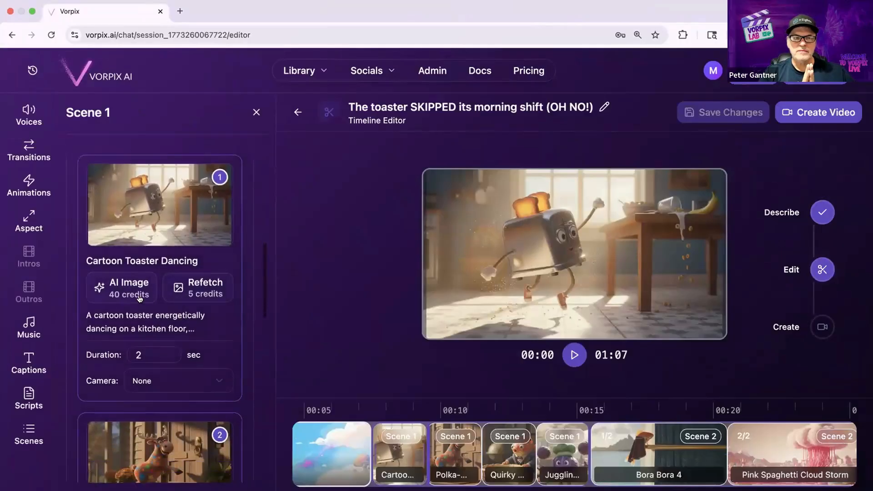
click(117, 287)
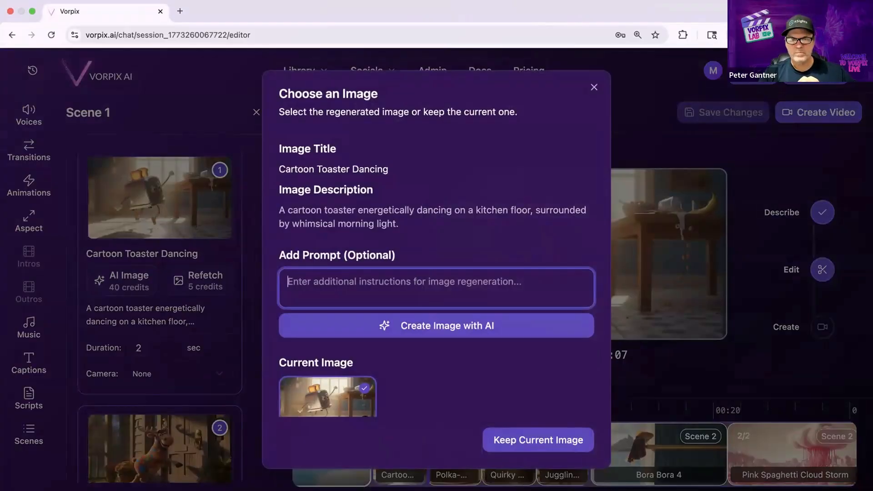
text(I want a puppy blowing bubbles)
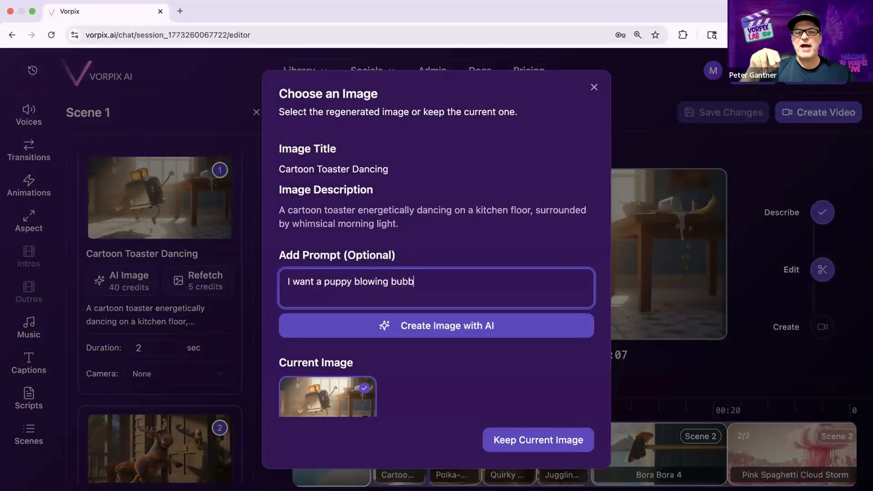
click(453, 330)
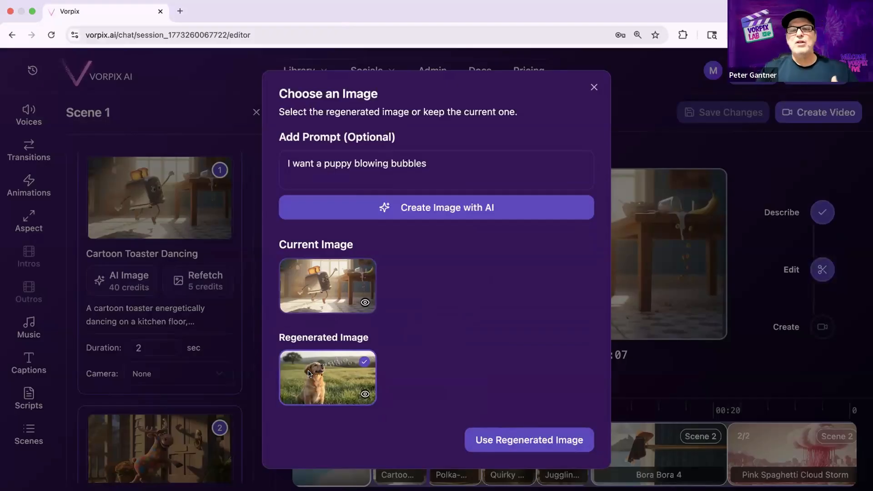
Compare the regenerated image with the current toaster image, the image description and the added prompt.
scroll(431, 292, up, 1)
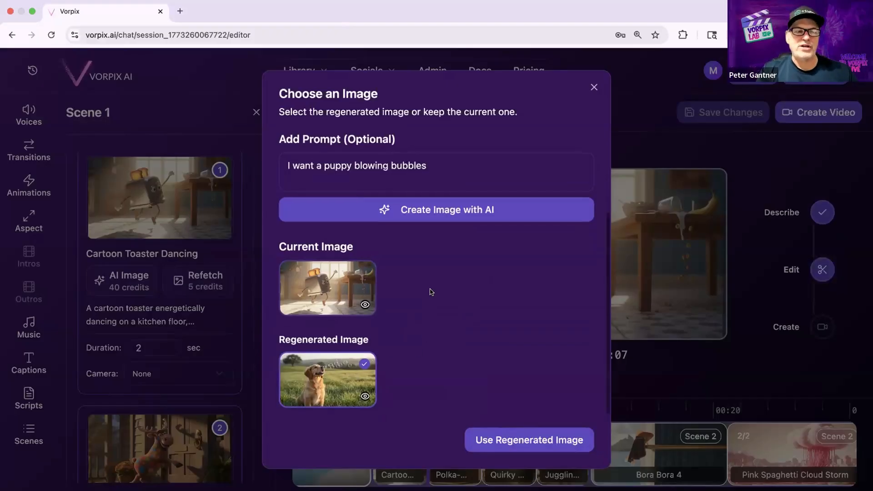
scroll(432, 292, down, 1)
scroll(406, 313, down, 1)
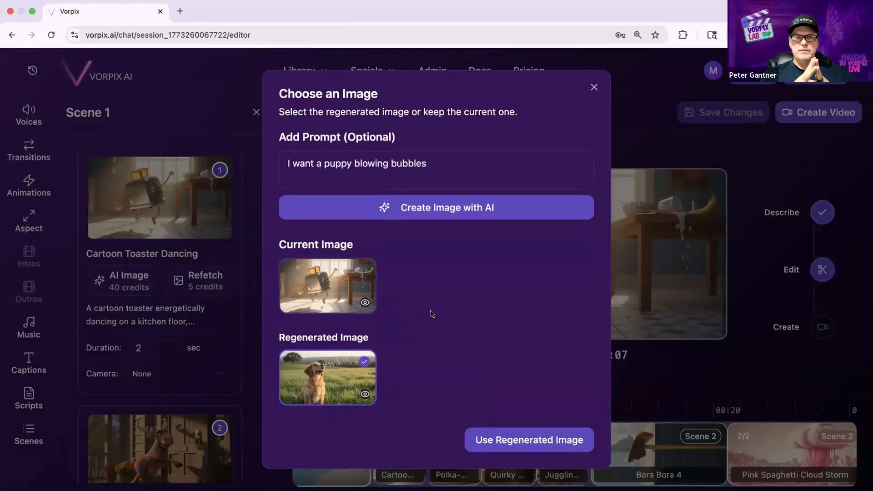
scroll(432, 314, up, 3)
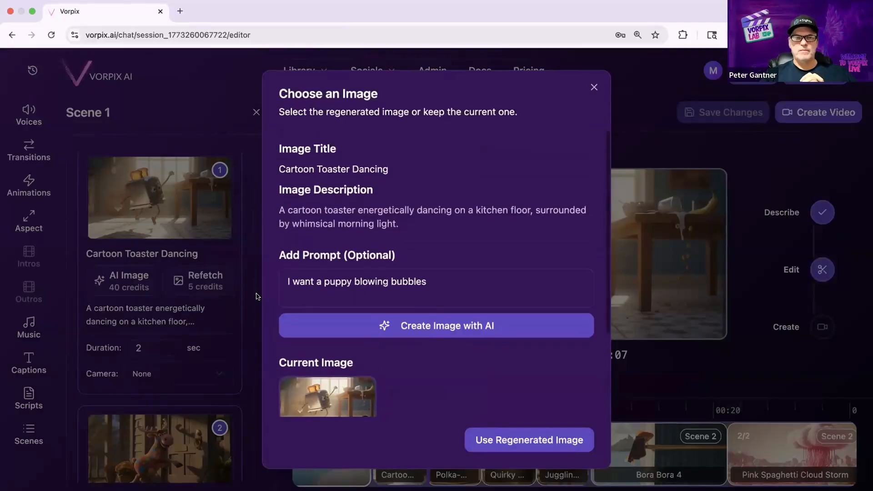
scroll(409, 285, down, 3)
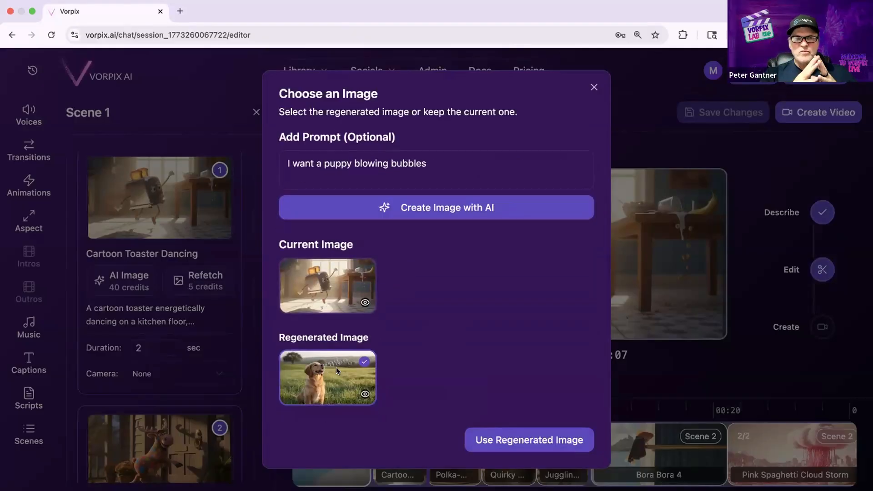
scroll(389, 357, up, 2)
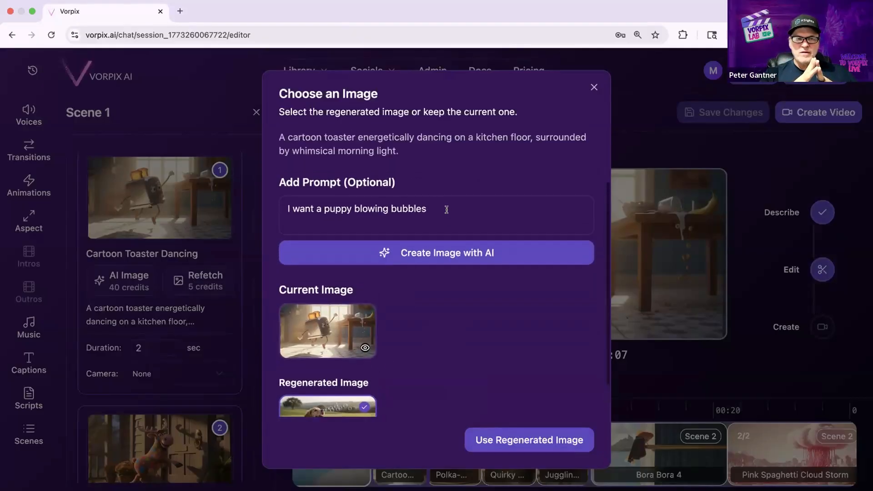
Regenerate the Cartoon Toaster Dancing image with the added prompt "i need a bug", and close the image chooser without applying the result.
drag(447, 208, 252, 207)
text(i need a bug)
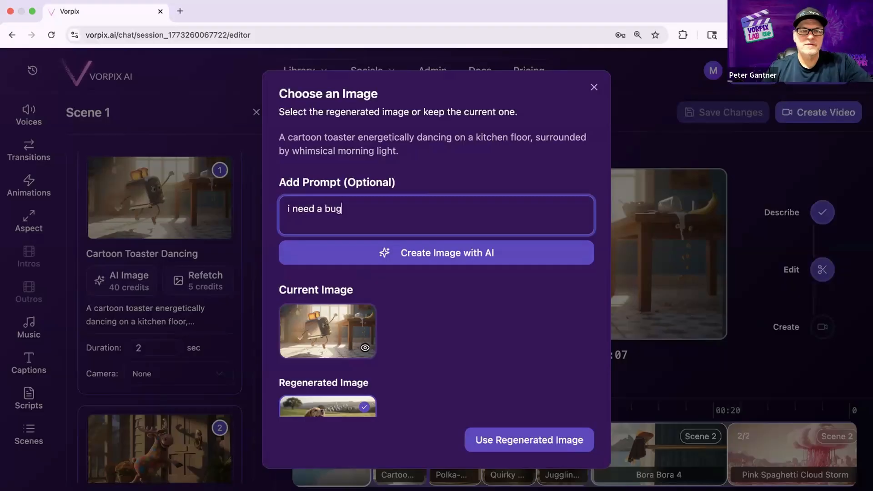
click(394, 253)
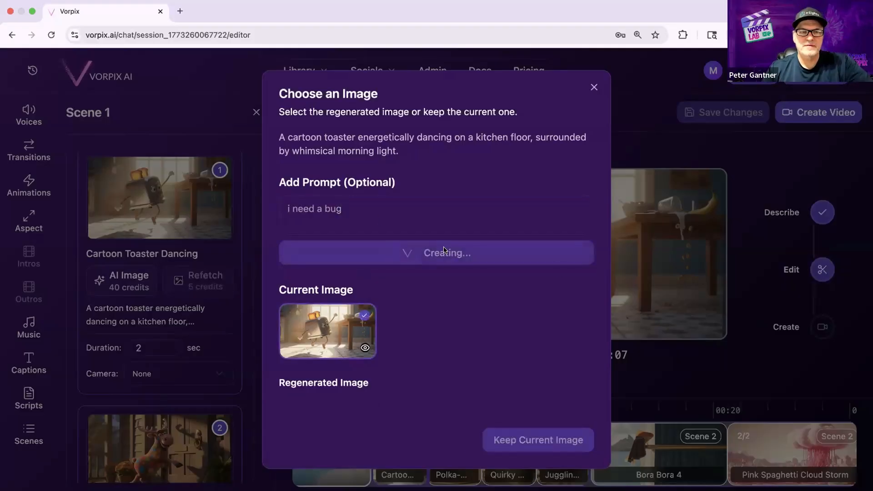
scroll(456, 263, down, 2)
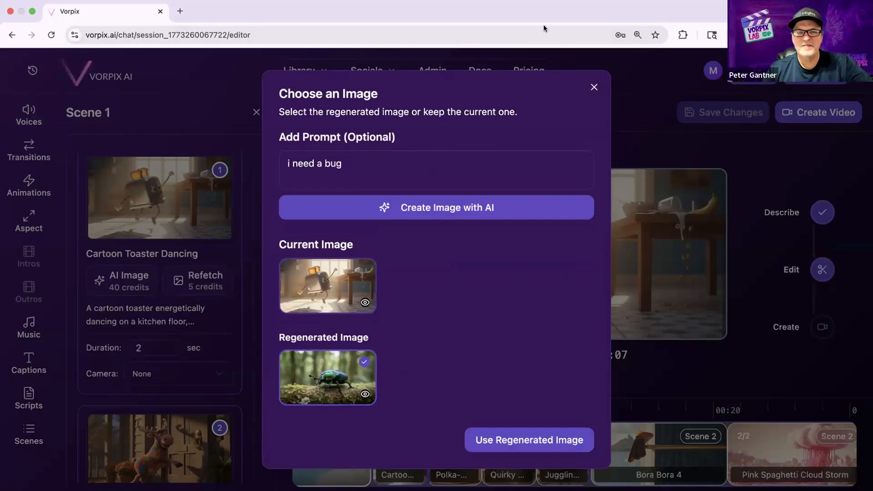
click(594, 87)
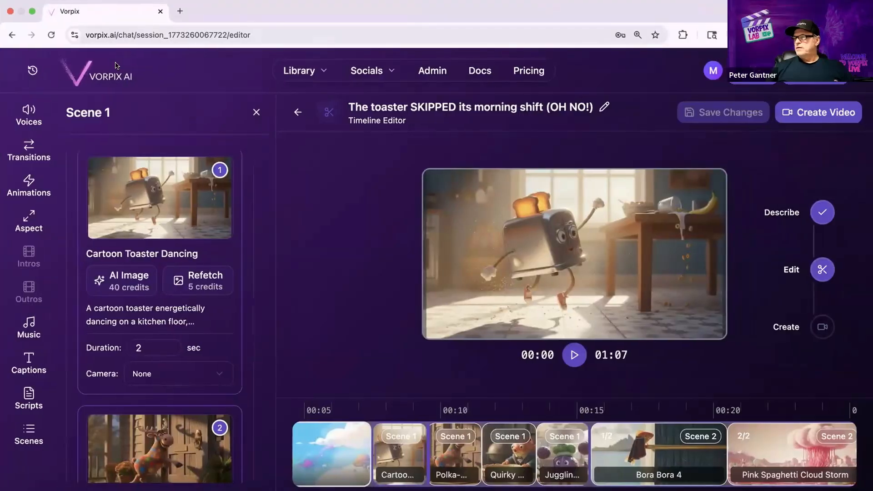
Deselect Scene 1's Cartoon Toaster Dancing image, and open the scene image upload's file picker and cancel it.
scroll(152, 236, up, 8)
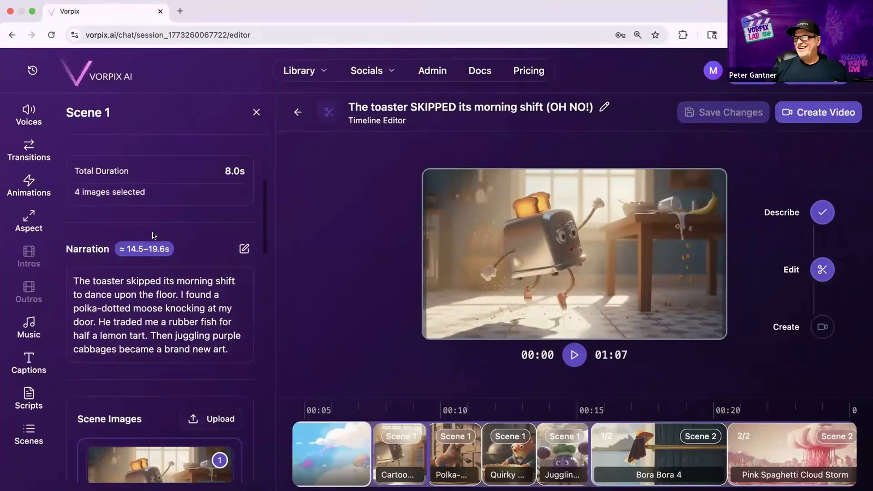
scroll(182, 237, down, 1)
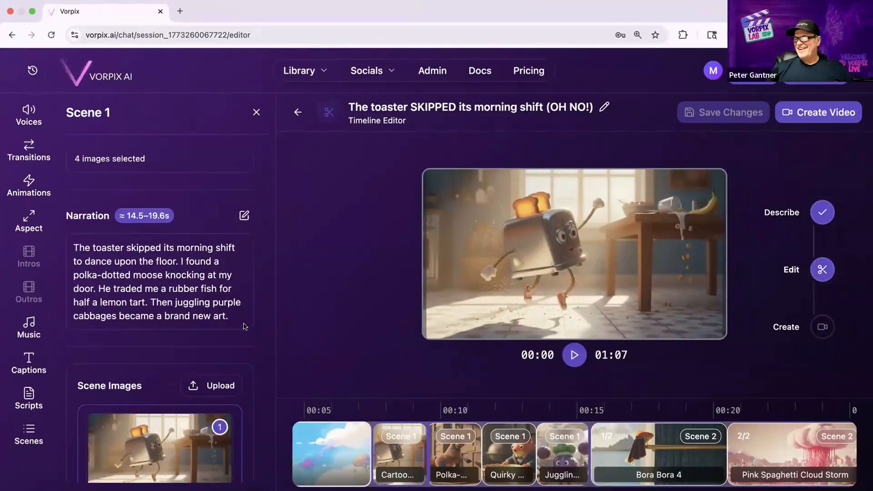
scroll(245, 329, down, 8)
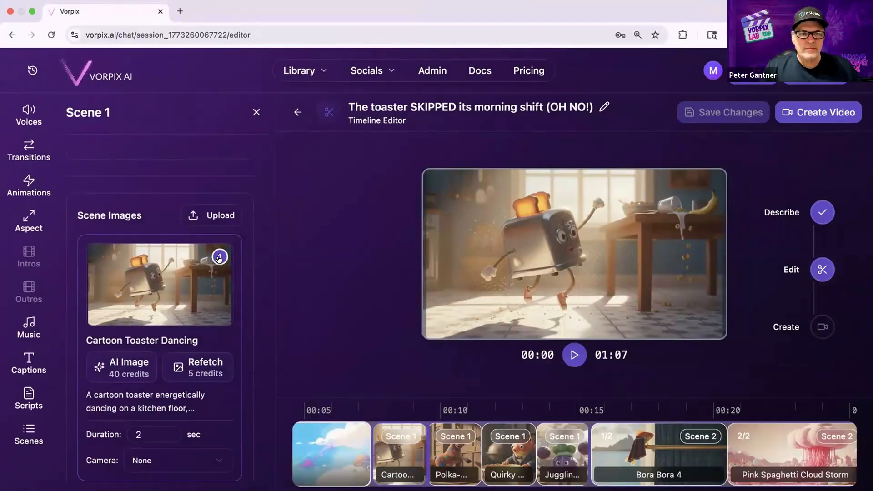
click(219, 257)
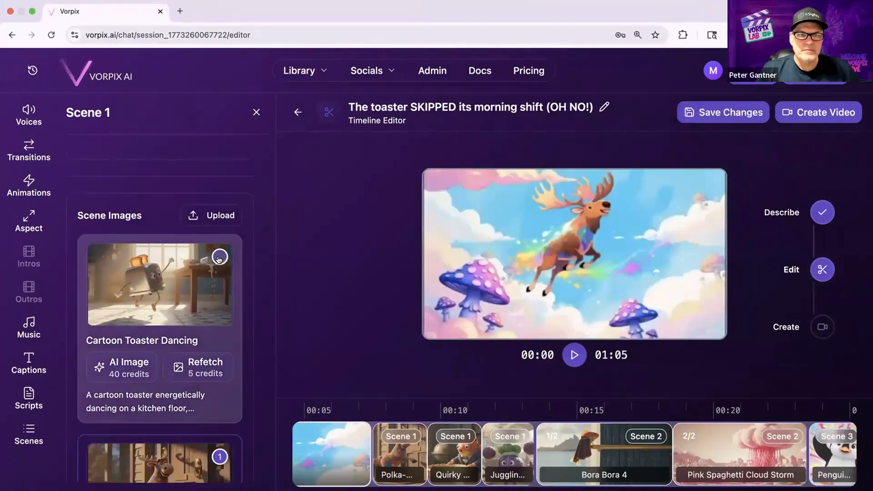
click(214, 216)
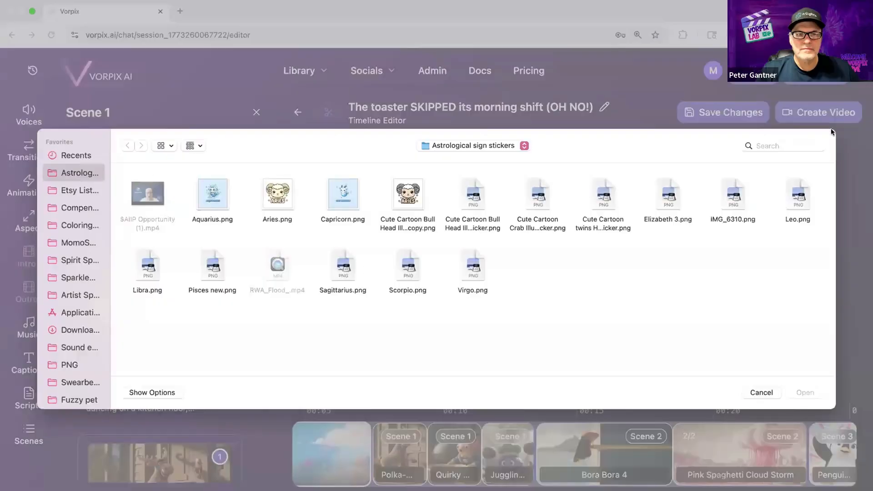
click(756, 392)
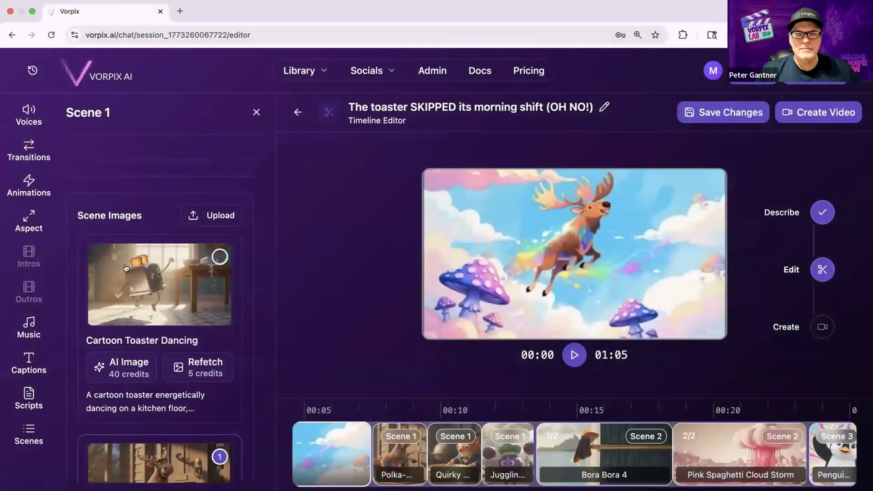
Reselect the Cartoon Toaster Dancing image so it becomes the fourth image of Scene 1.
scroll(213, 263, down, 5)
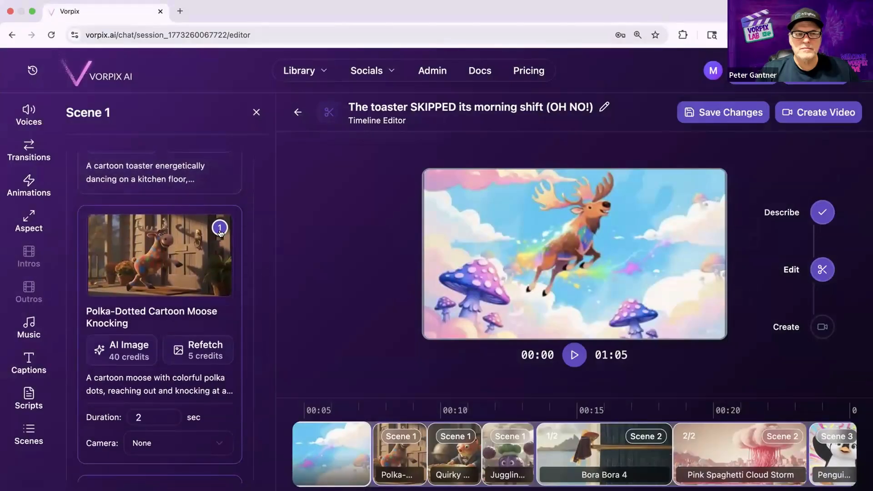
scroll(221, 230, up, 1)
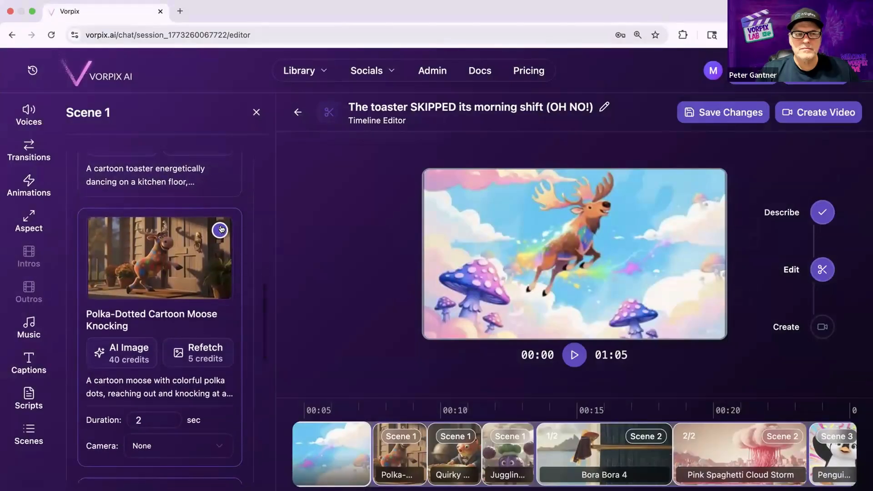
scroll(221, 230, up, 6)
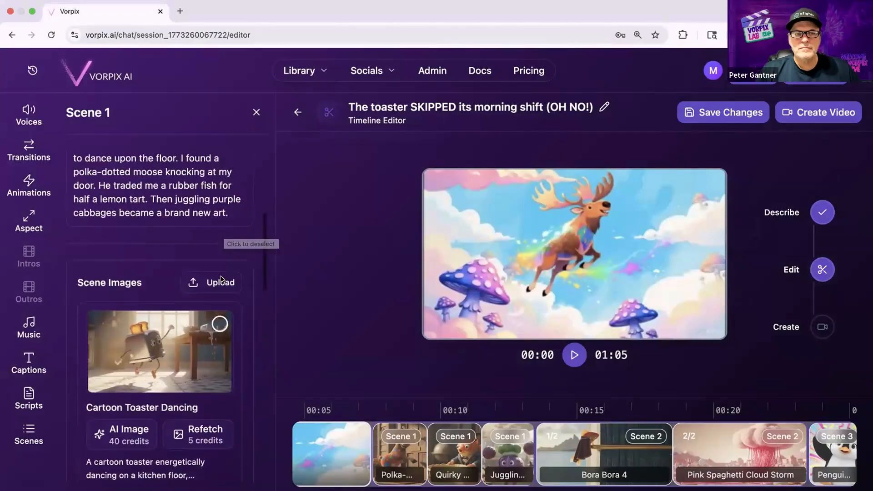
scroll(230, 266, down, 1)
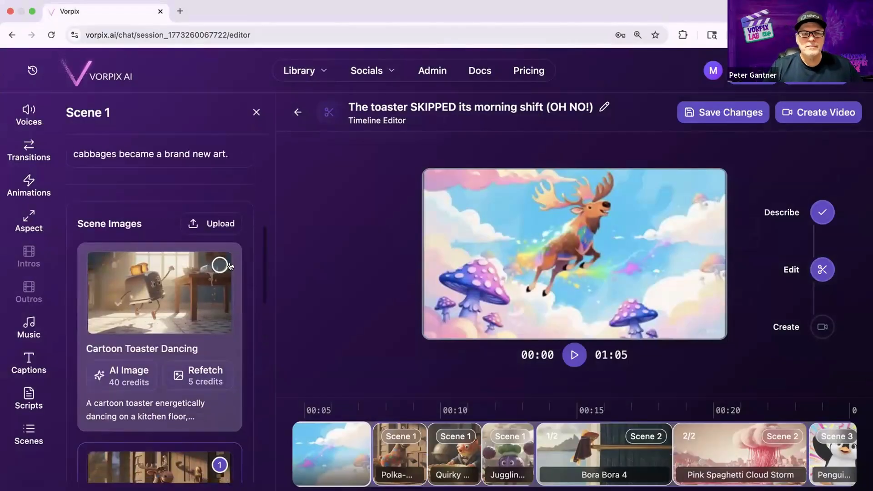
click(220, 265)
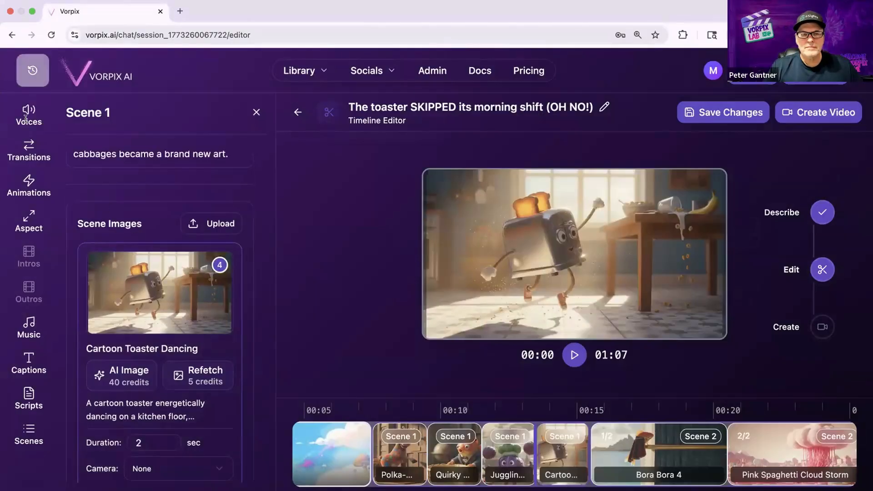
Open the past LGAZShop Dauber Toppers conversation's latest script in the Timeline Editor, discarding unsaved changes, and view Scenes 1 and 3.
click(32, 72)
scroll(97, 348, down, 1)
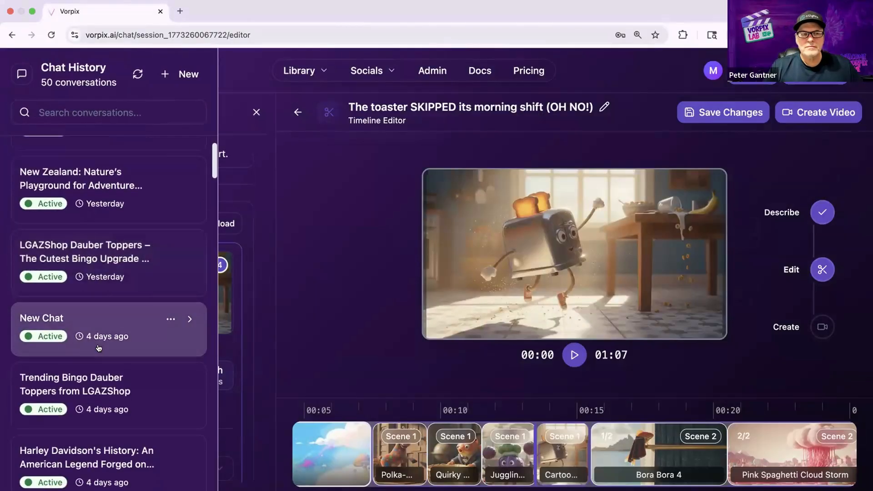
click(98, 262)
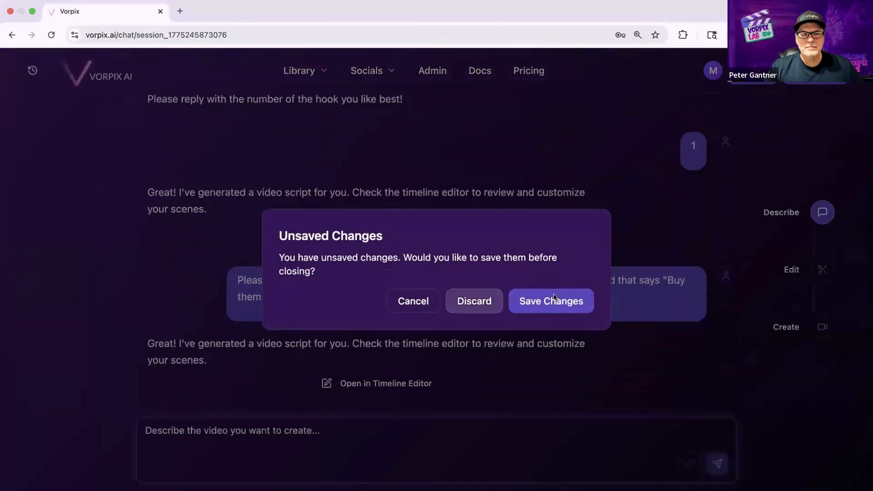
click(469, 302)
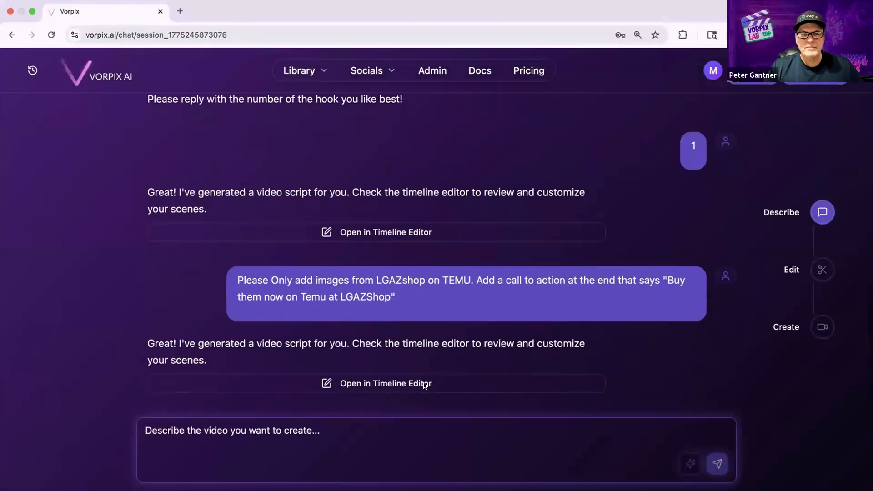
click(422, 382)
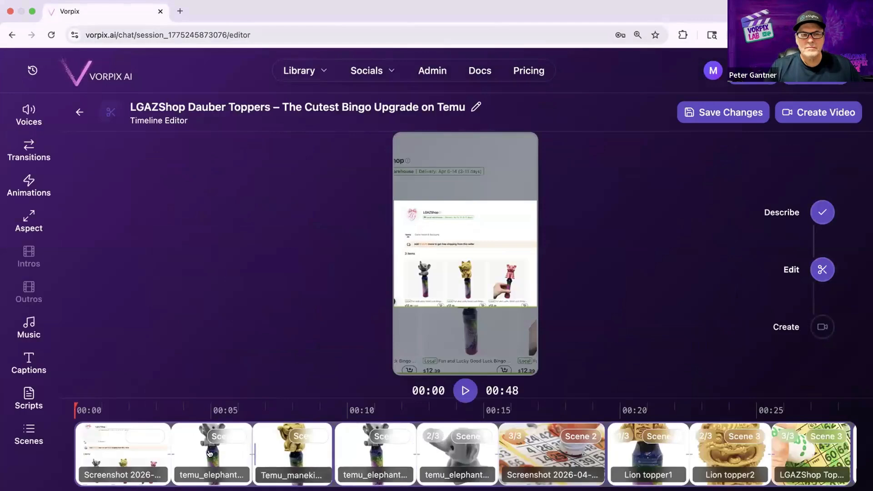
click(208, 452)
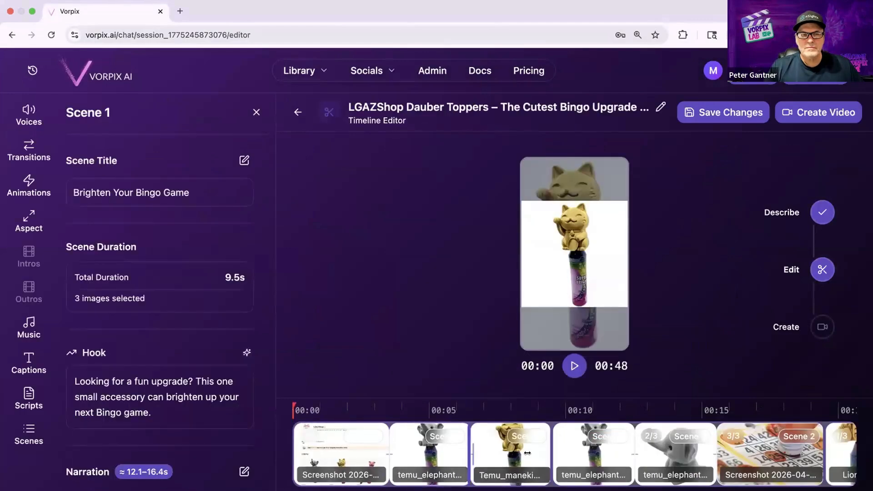
click(672, 450)
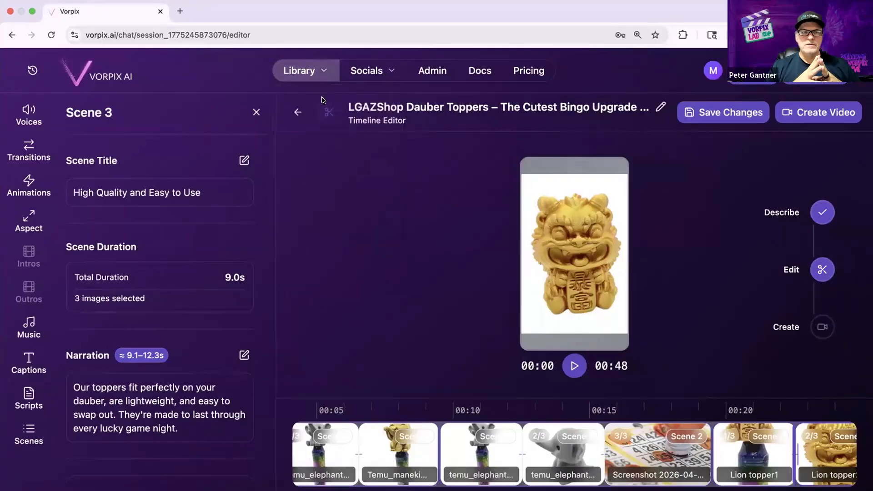
Open the Video Gallery, discarding the unsaved changes, and look through the created videos.
mouse_move(320, 74)
click(316, 127)
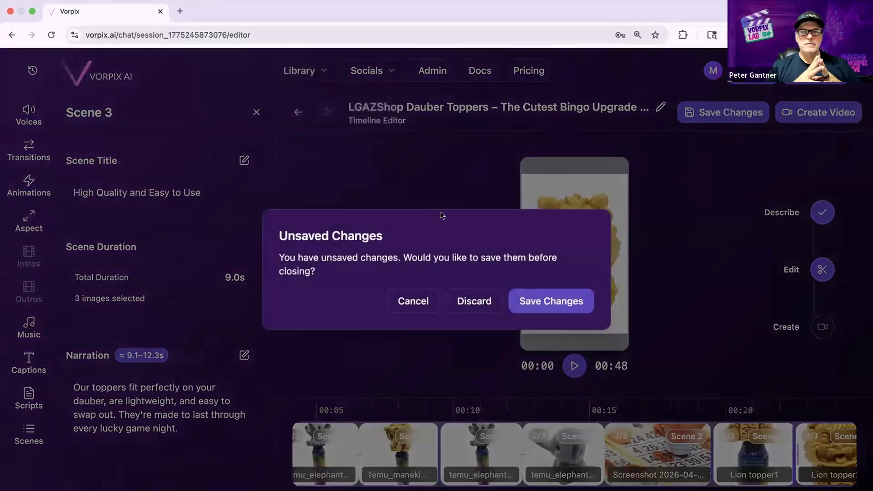
click(483, 305)
scroll(500, 336, down, 1)
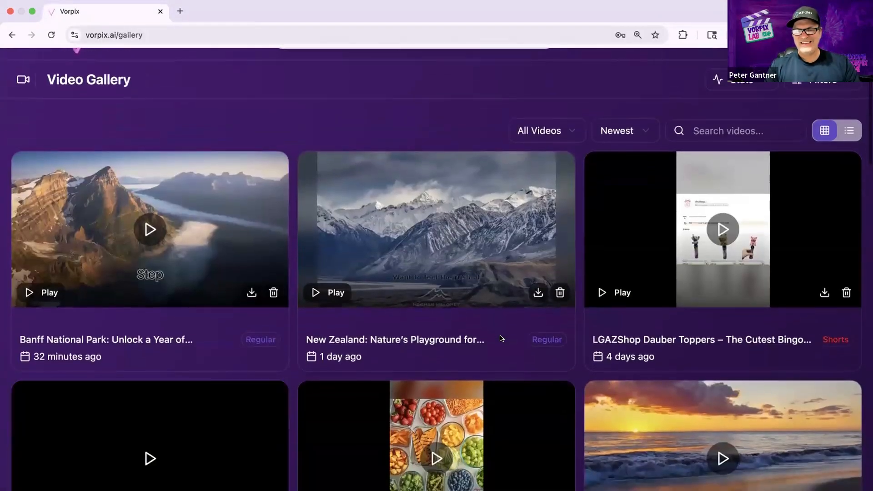
scroll(236, 263, down, 2)
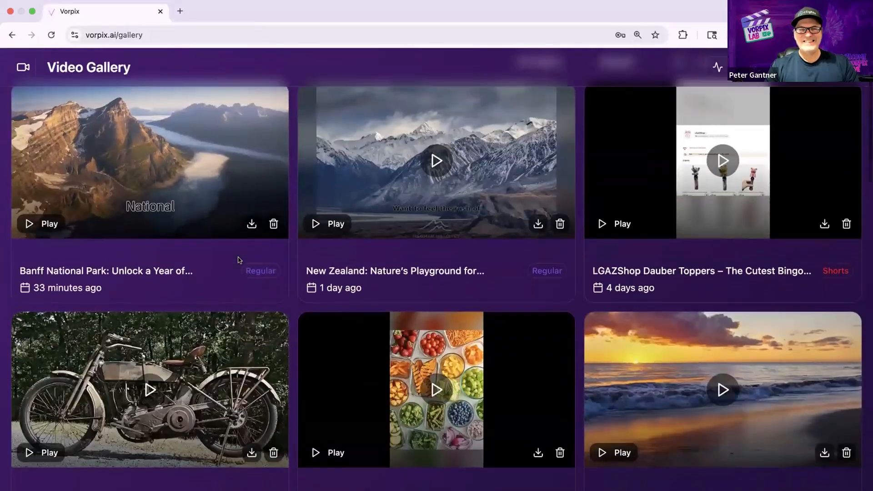
scroll(378, 243, up, 3)
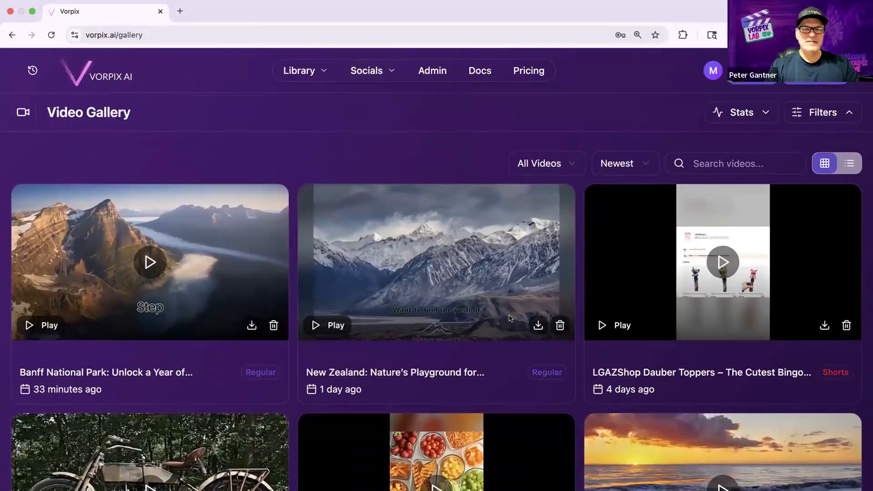
mouse_move(296, 70)
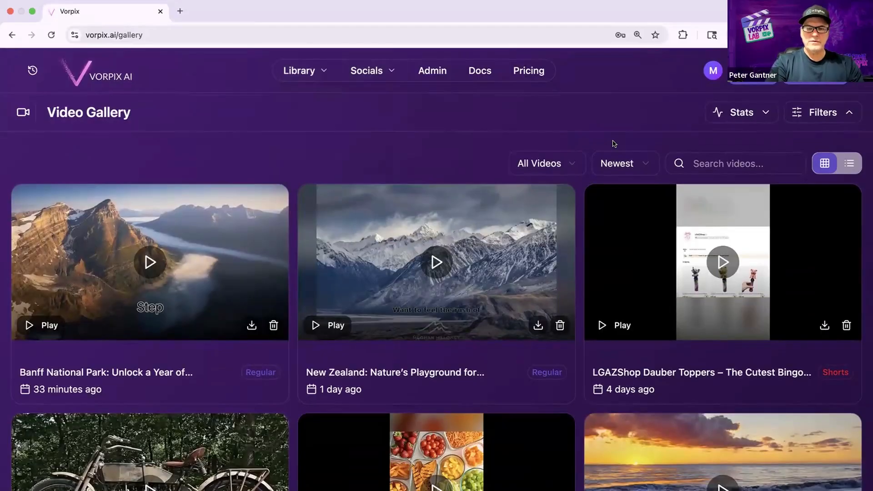
Open X Studio, review the features offered for connecting an X account, and check the other listed social platforms.
click(367, 73)
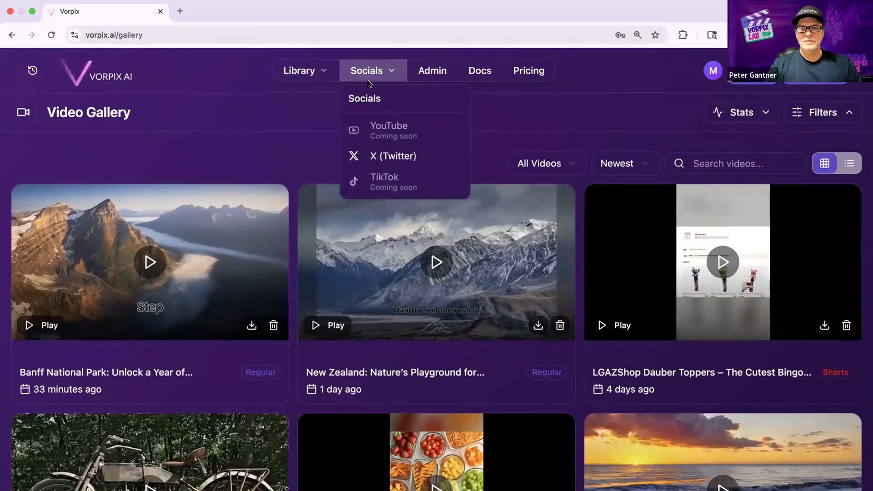
click(369, 161)
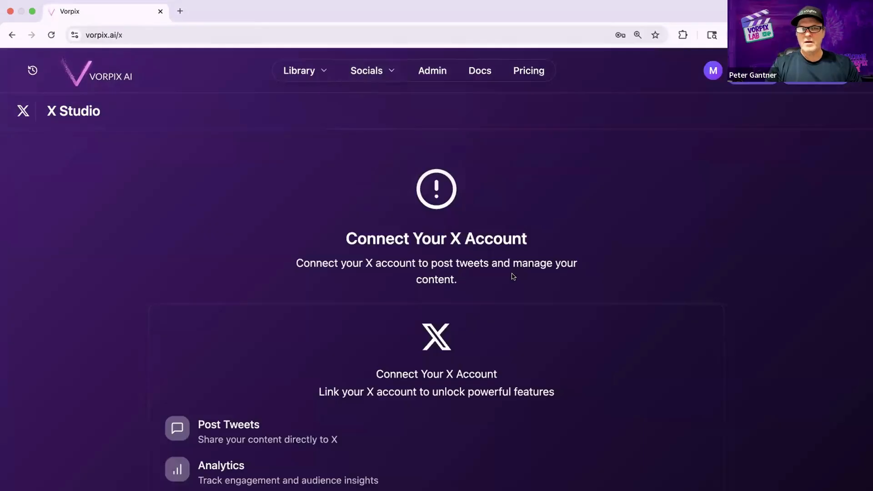
scroll(230, 302, down, 5)
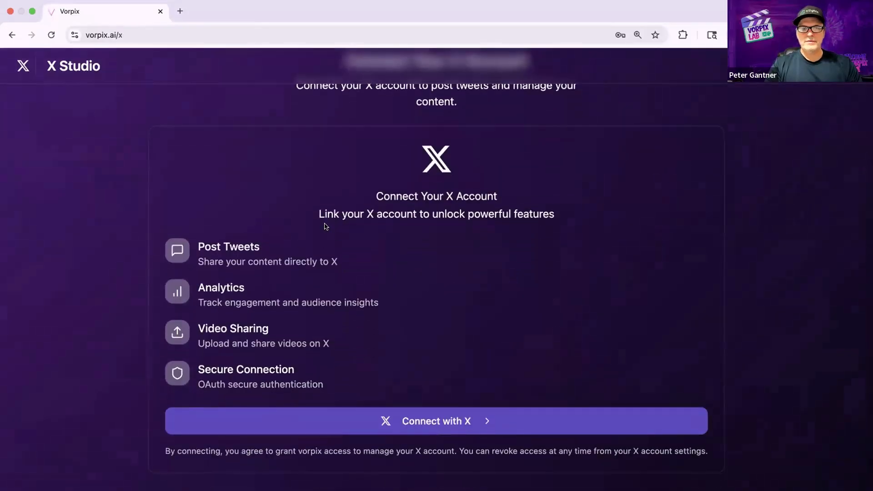
scroll(318, 214, up, 5)
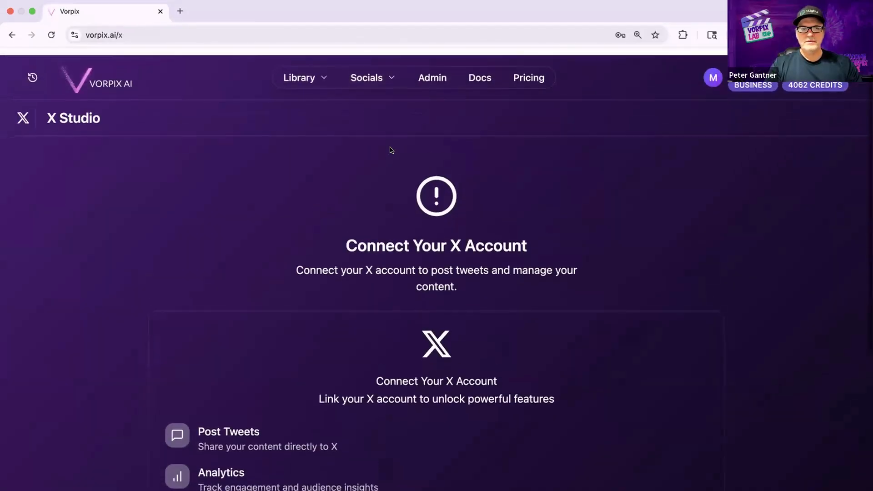
click(366, 72)
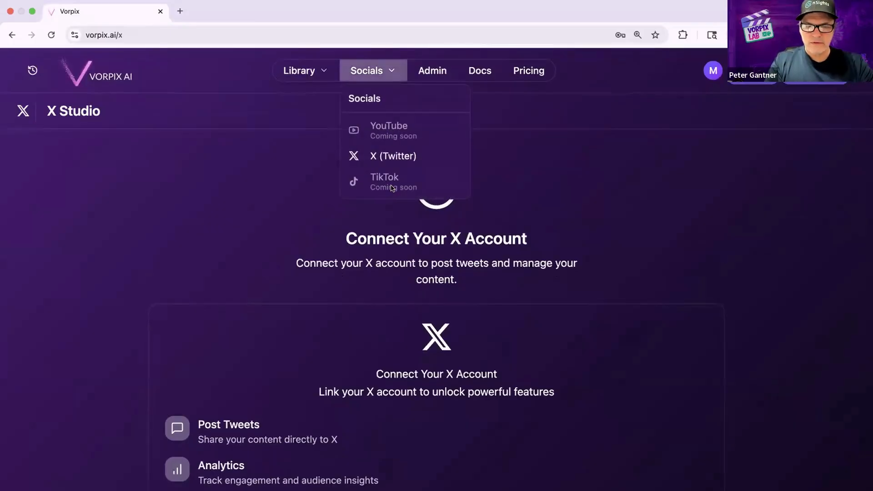